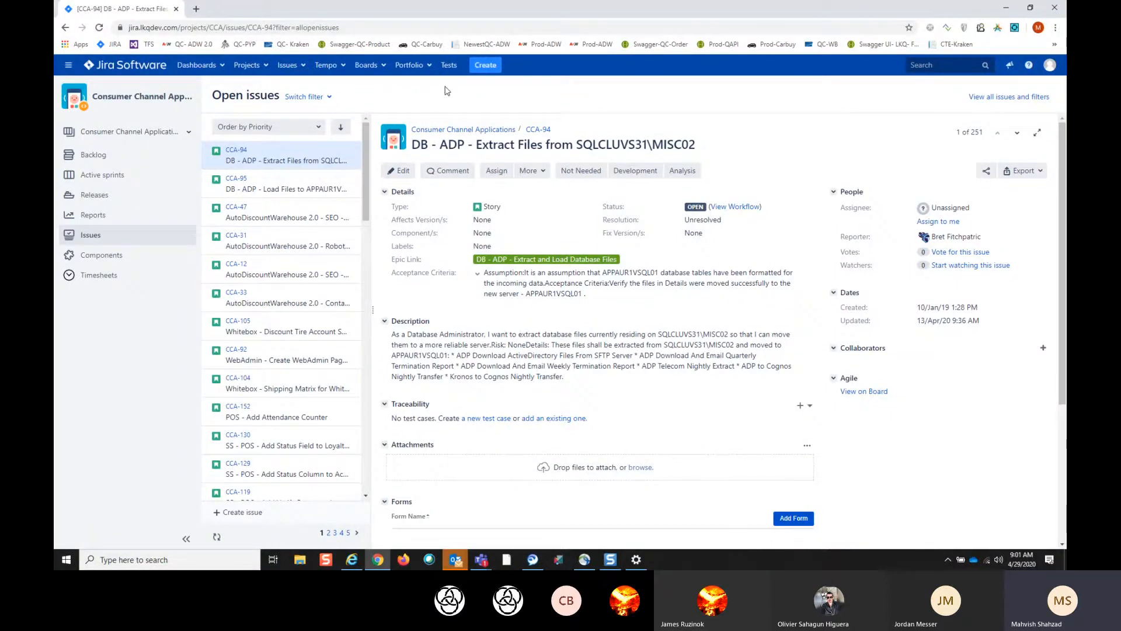
- Open the backlog of the Consumer Channel Applications (CCA) project
click(265, 67)
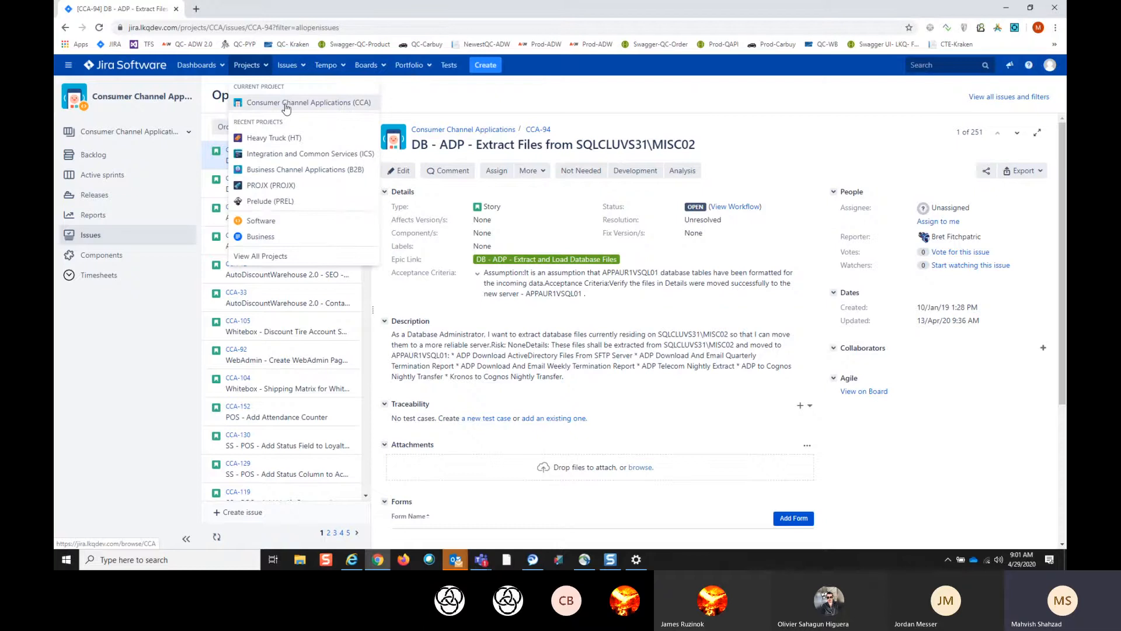
click(286, 105)
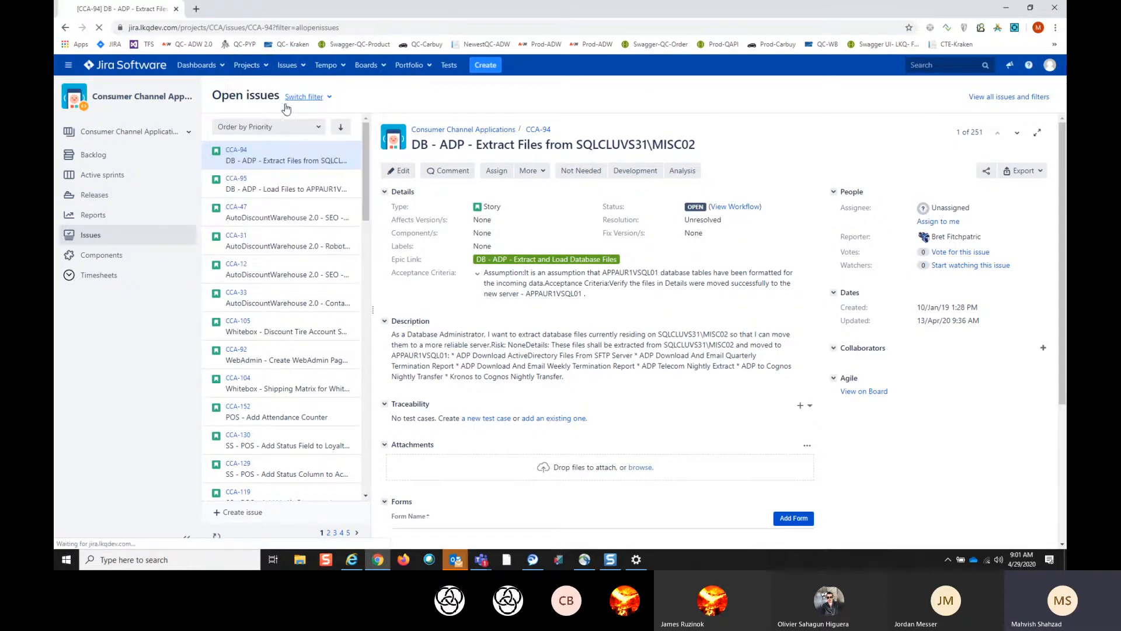
click(114, 162)
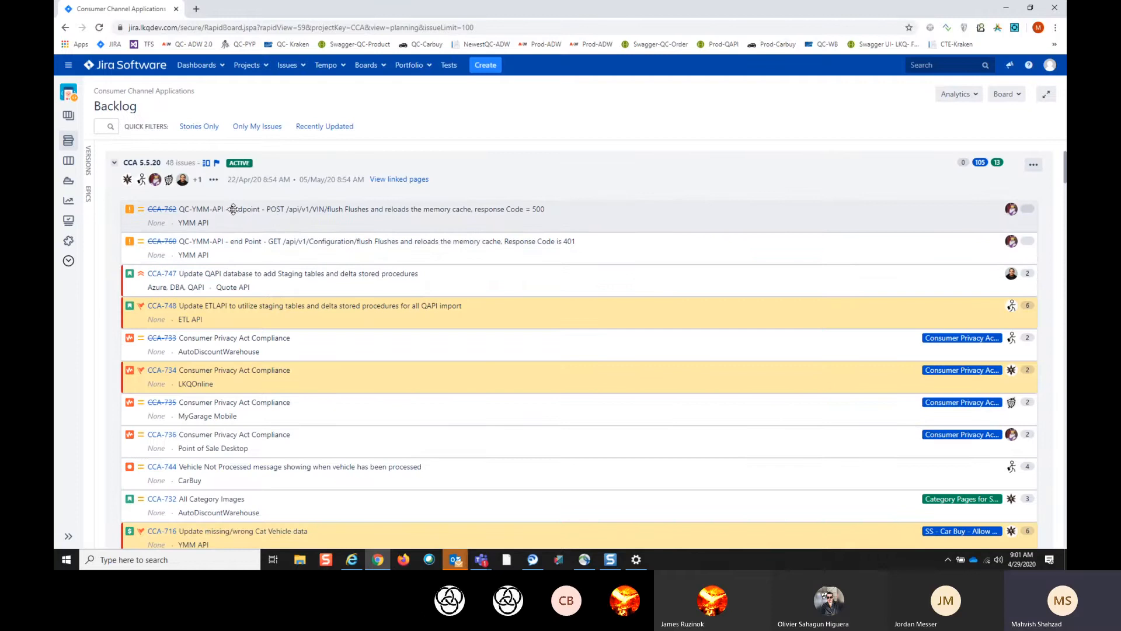
- Select issue CCA-762 in the CCA 5.5.20 sprint and open its full issue page
click(232, 209)
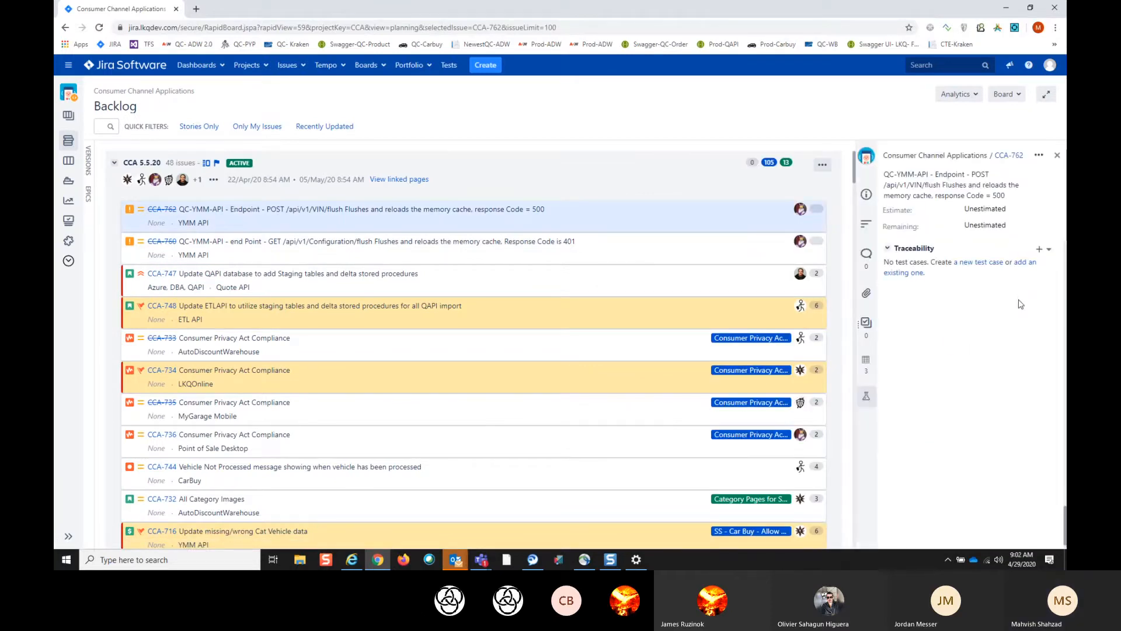
click(215, 209)
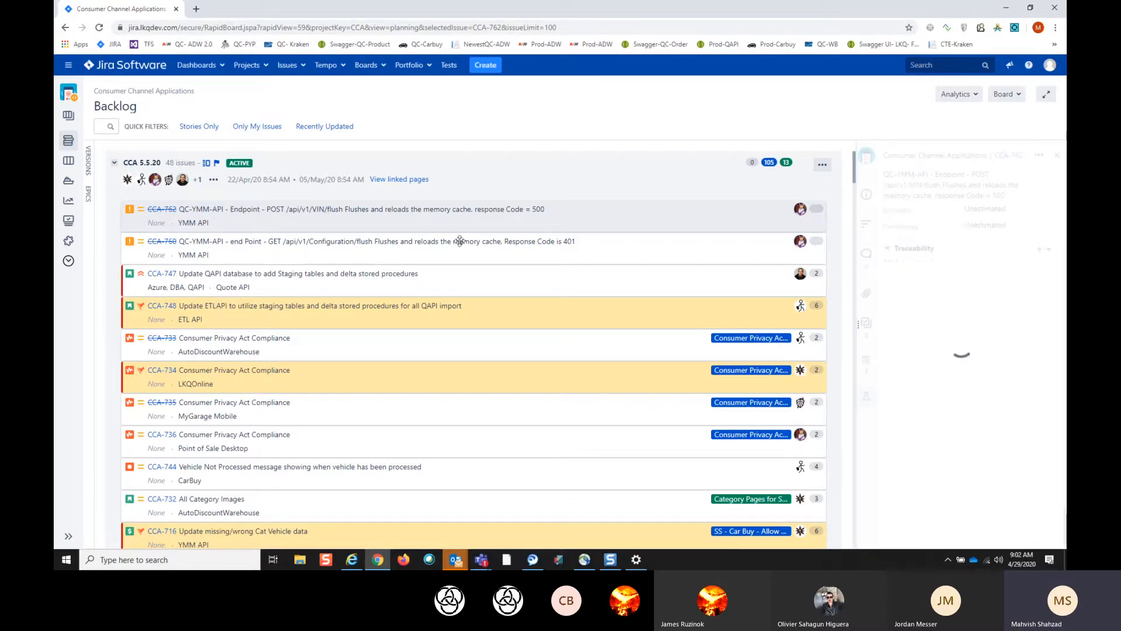
click(1005, 158)
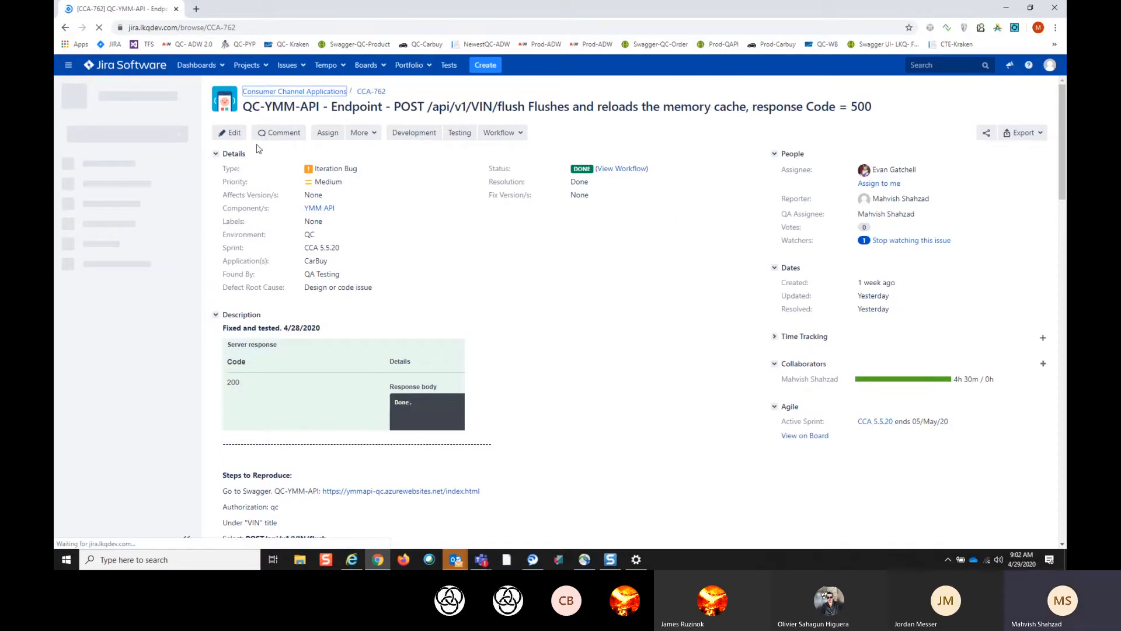
- Look through the editable fields of issue CCA-762 and leave the edit form without saving
click(234, 134)
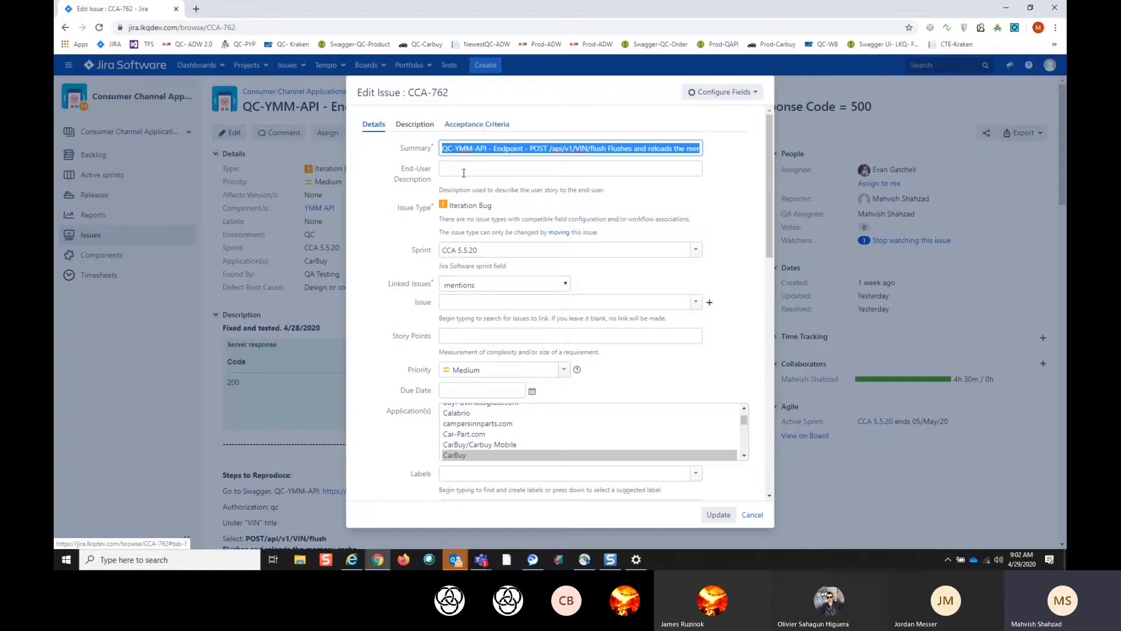
scroll(501, 264, down, 5)
scroll(500, 264, down, 2)
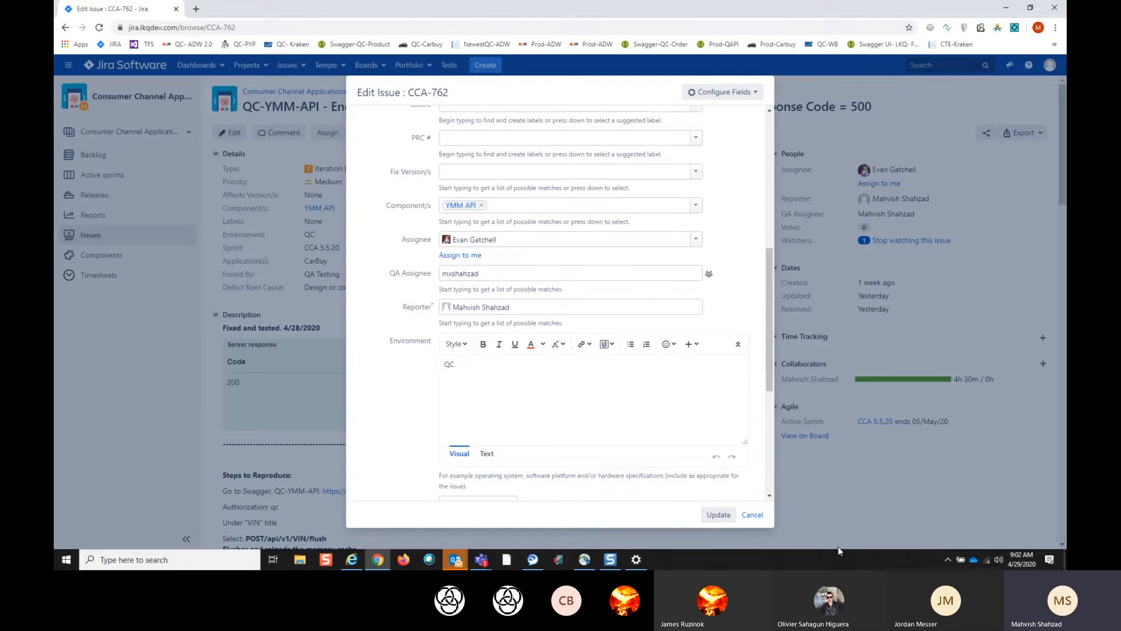
click(753, 514)
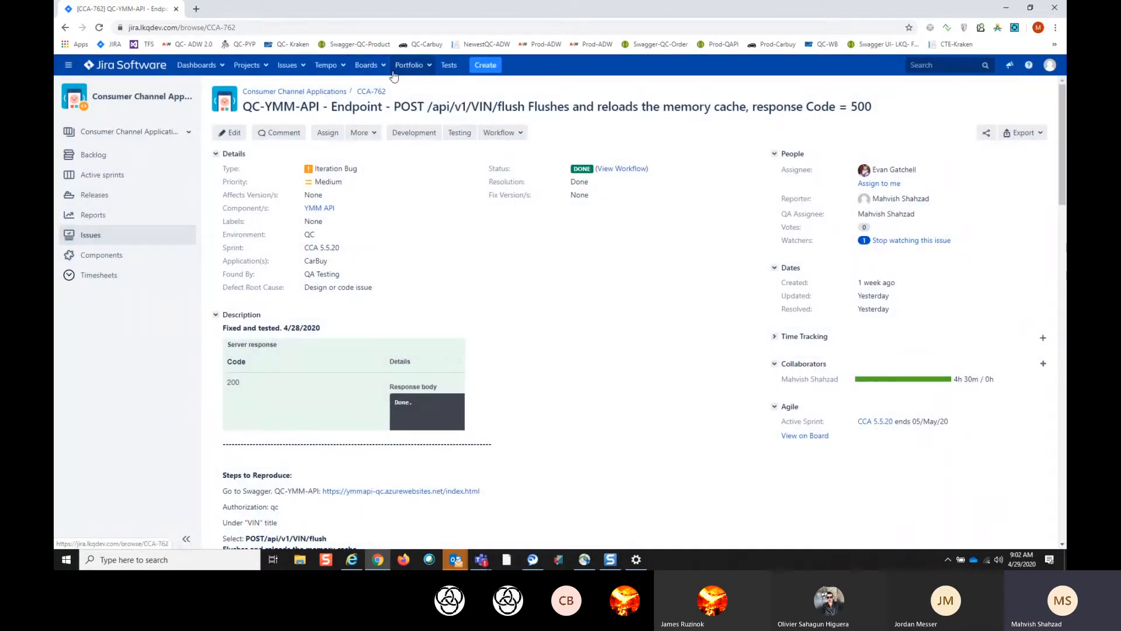
- Return to the Consumer Channel Applications board and close the CCA-762 issue details
click(378, 66)
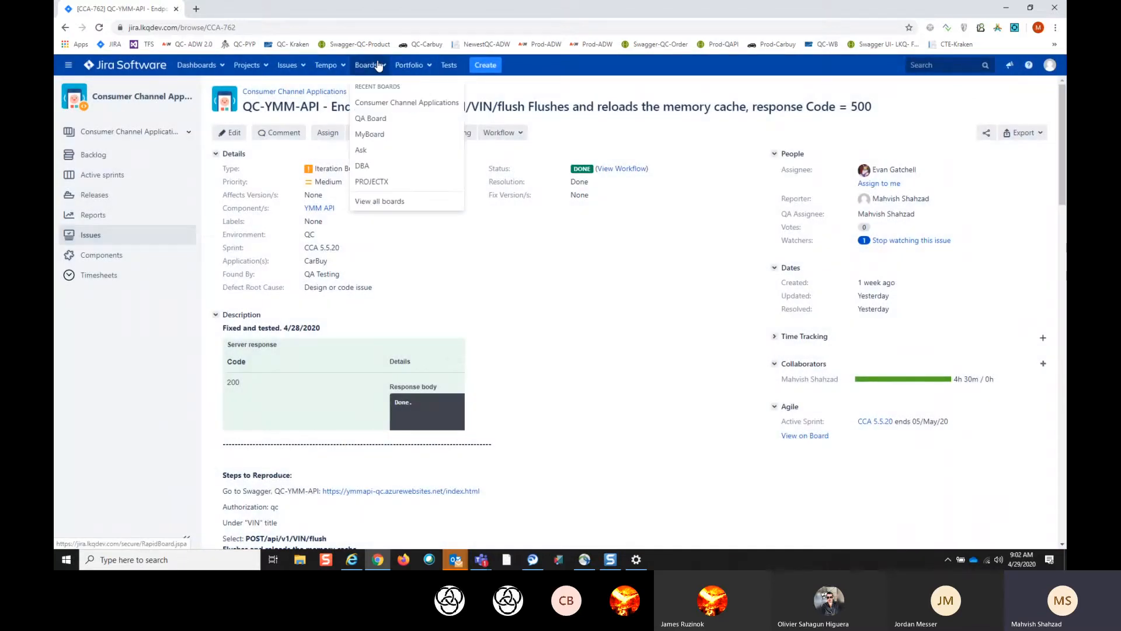
click(396, 109)
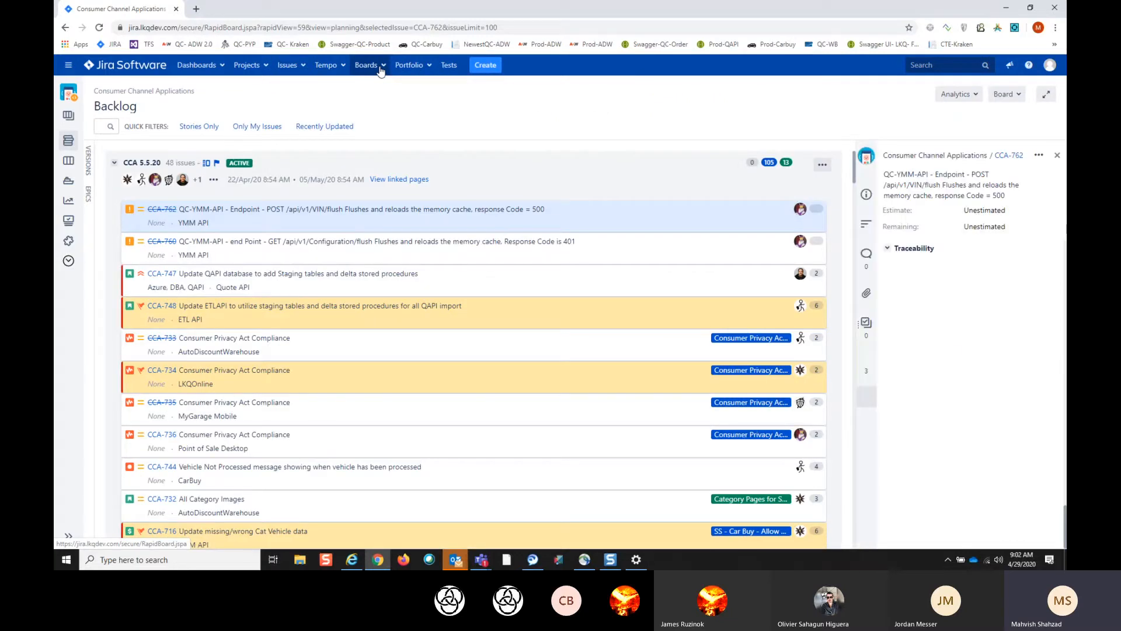
click(380, 67)
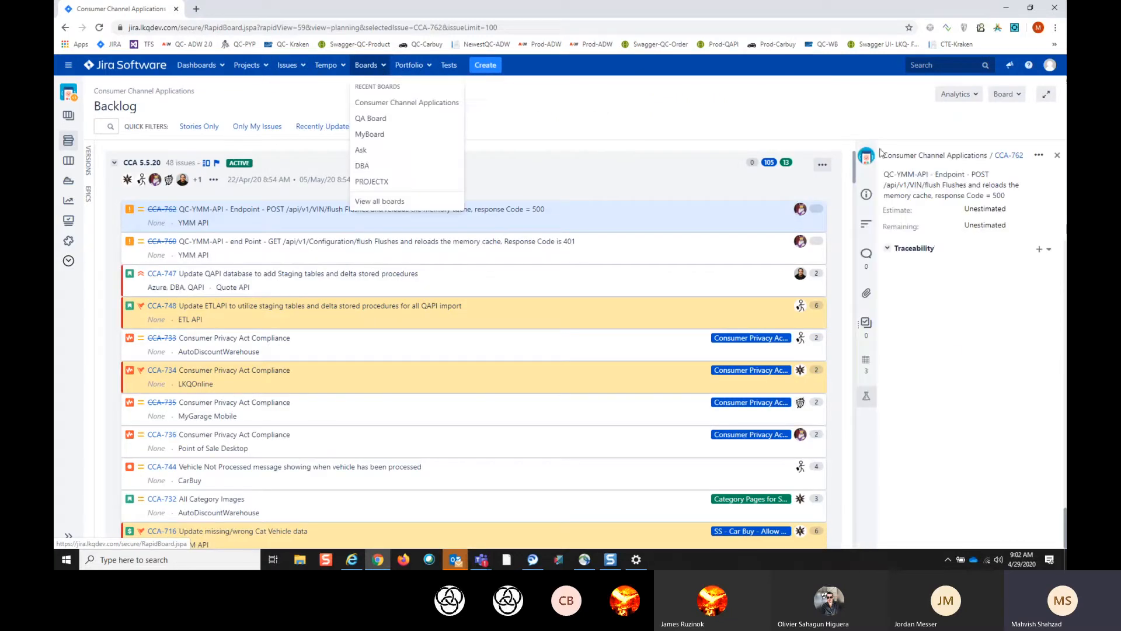
click(1058, 157)
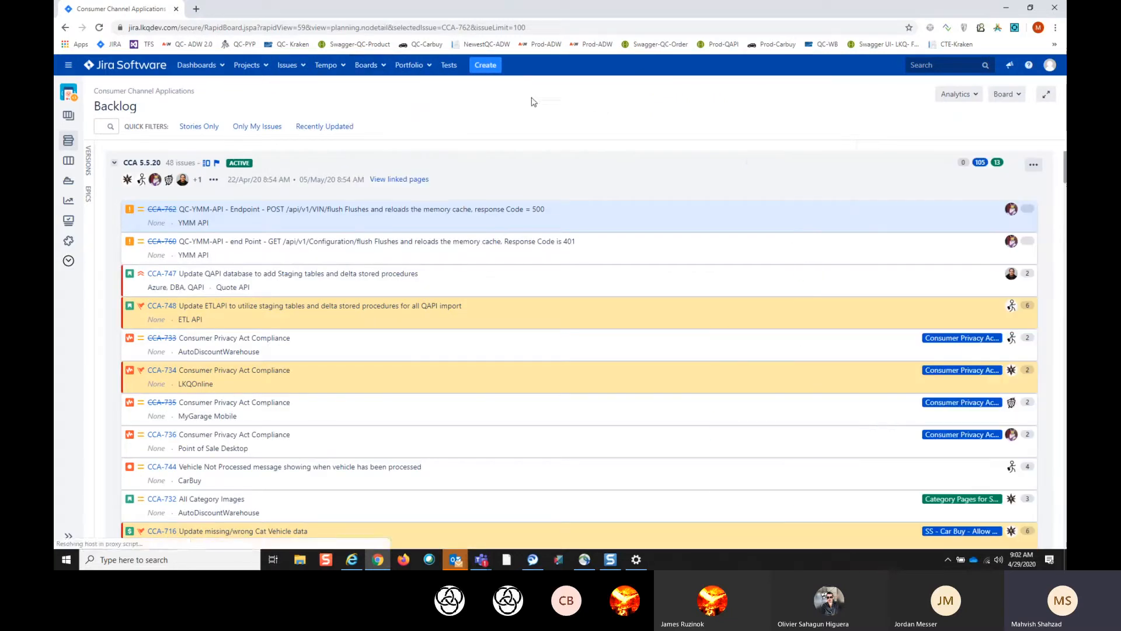
- Open the QA Board, switch it to the active sprints view and look over the CCA cards
click(384, 68)
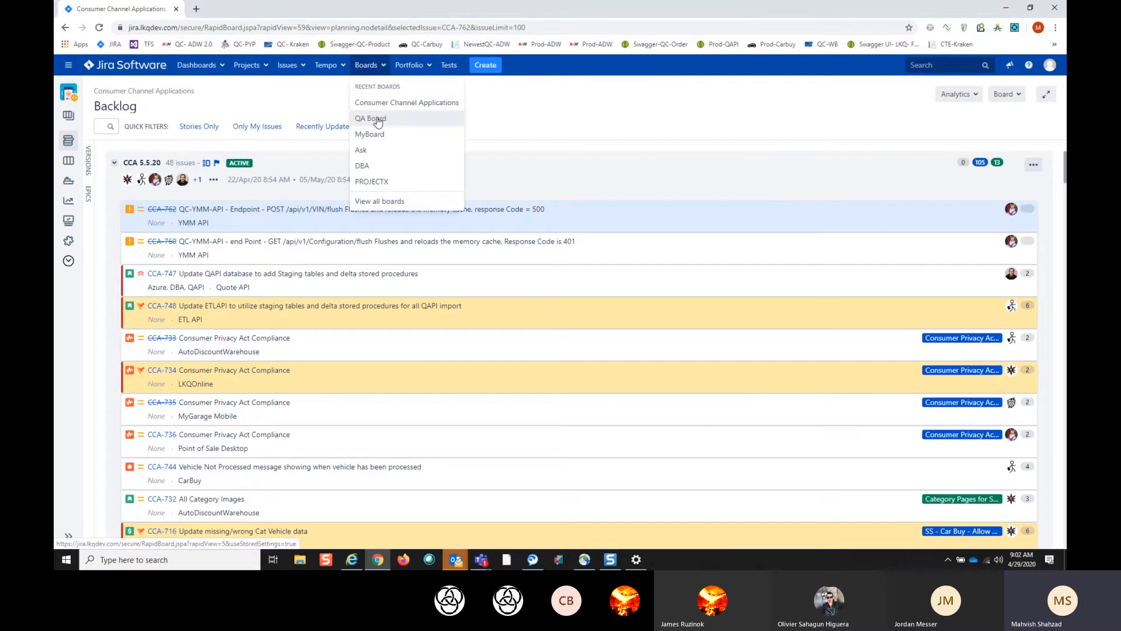
click(378, 120)
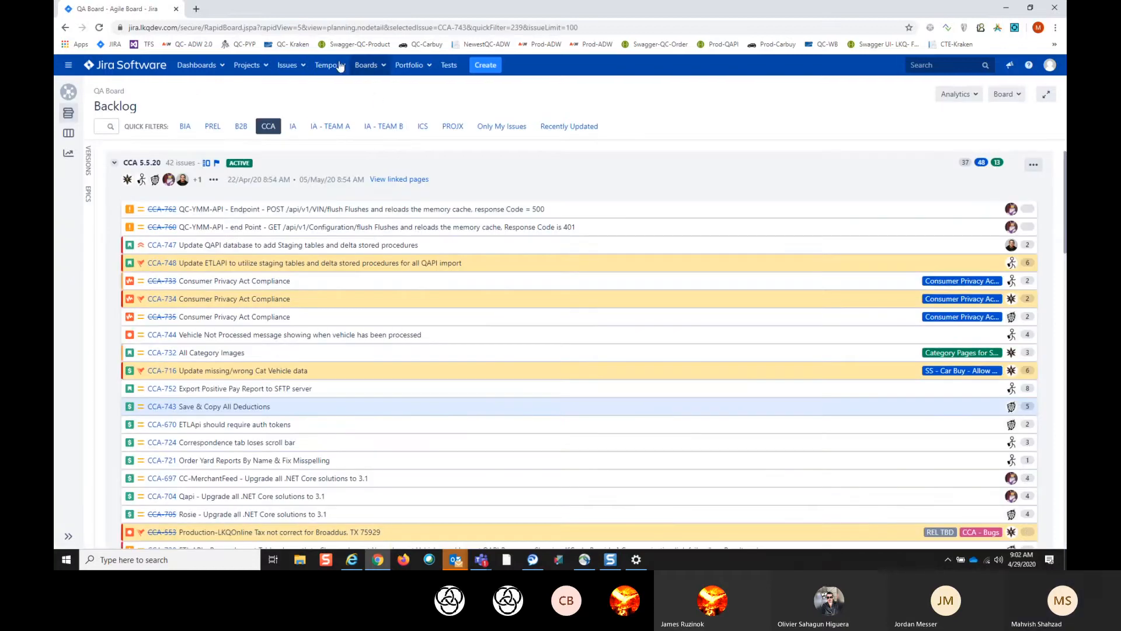
click(74, 135)
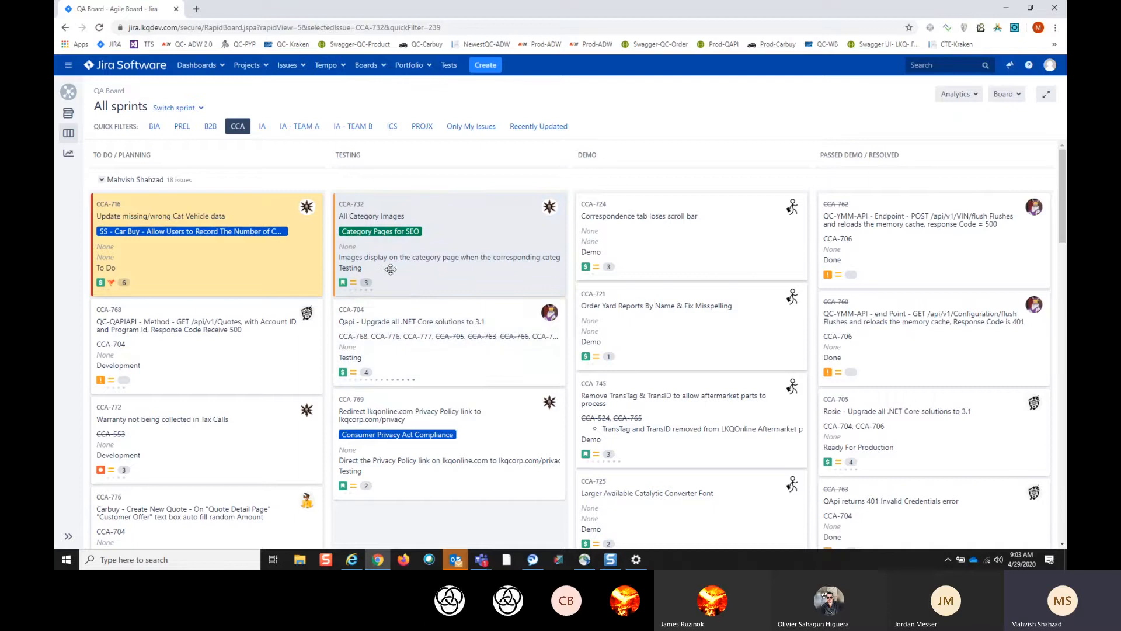
scroll(416, 277, down, 3)
scroll(416, 277, up, 3)
- Open the project's test management area and create a test case folder named Test
click(450, 65)
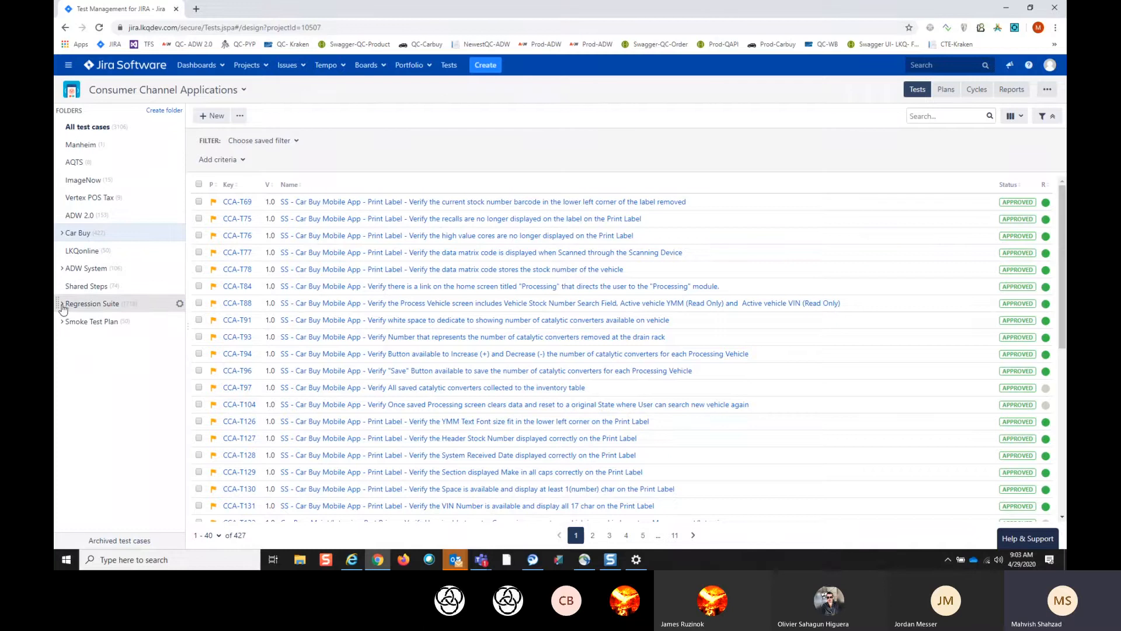
click(173, 114)
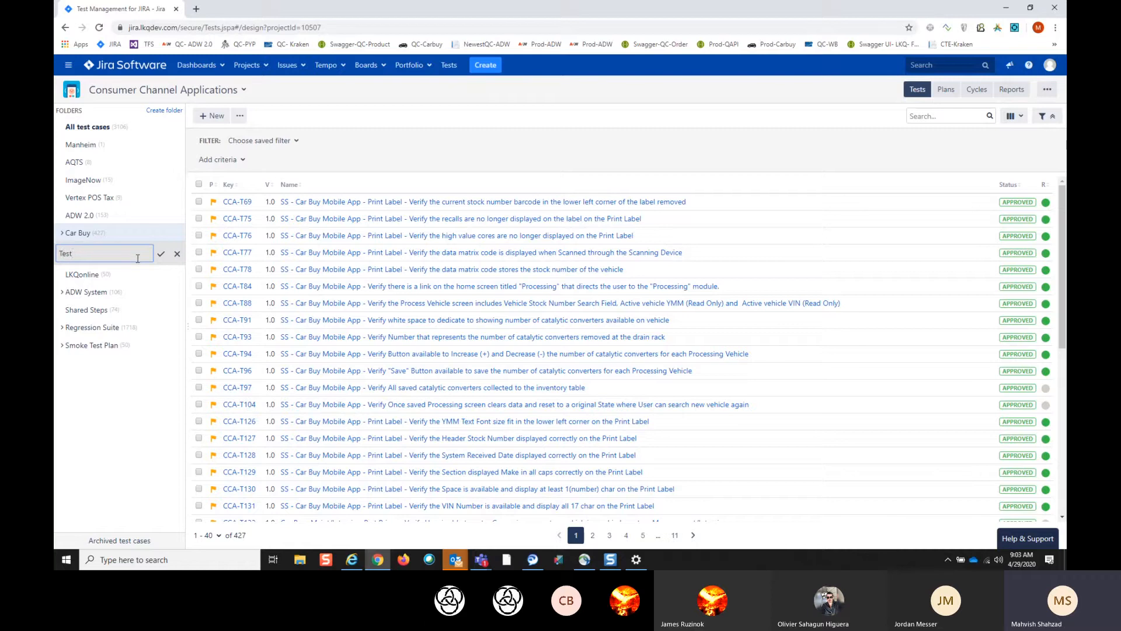
click(161, 257)
click(163, 256)
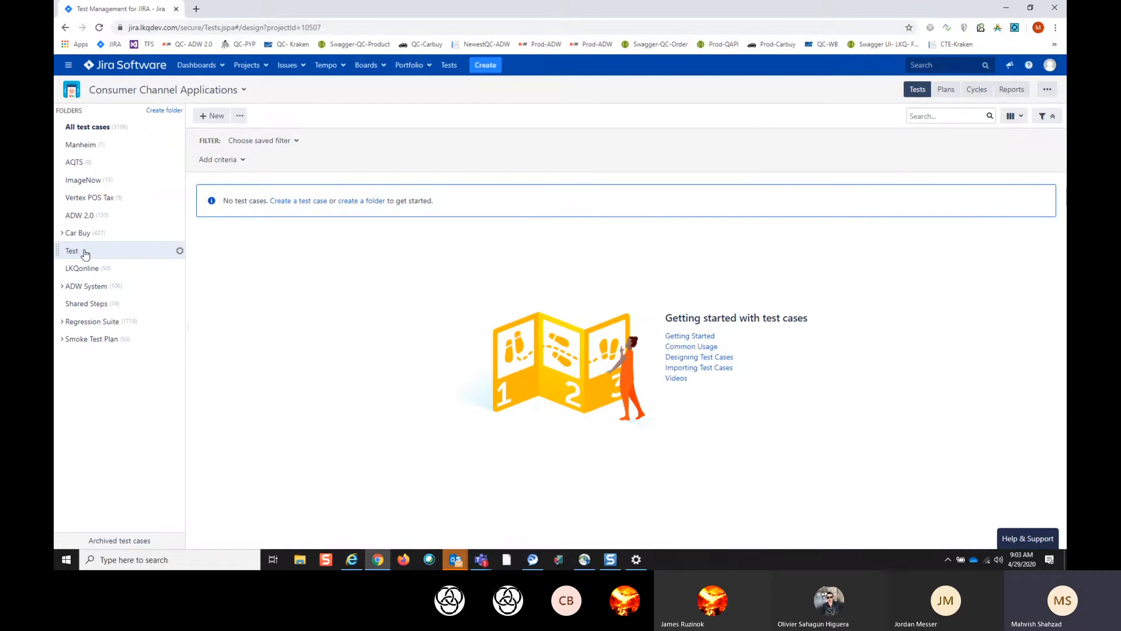
- Add a subfolder named test1 under the Test folder and collapse the Test folder
click(180, 252)
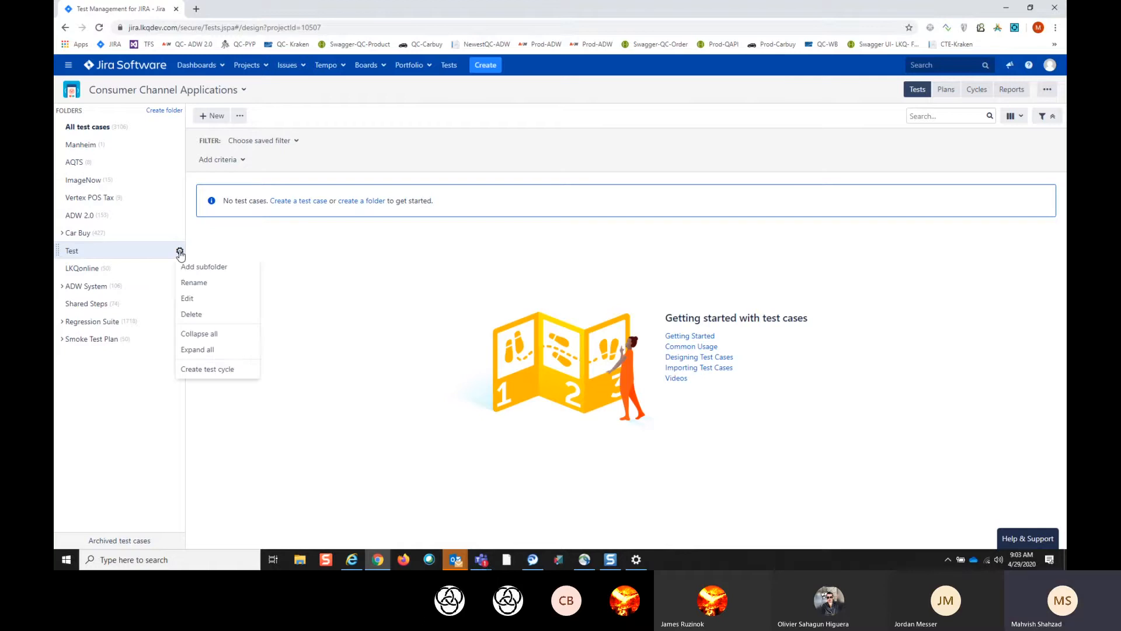
click(193, 268)
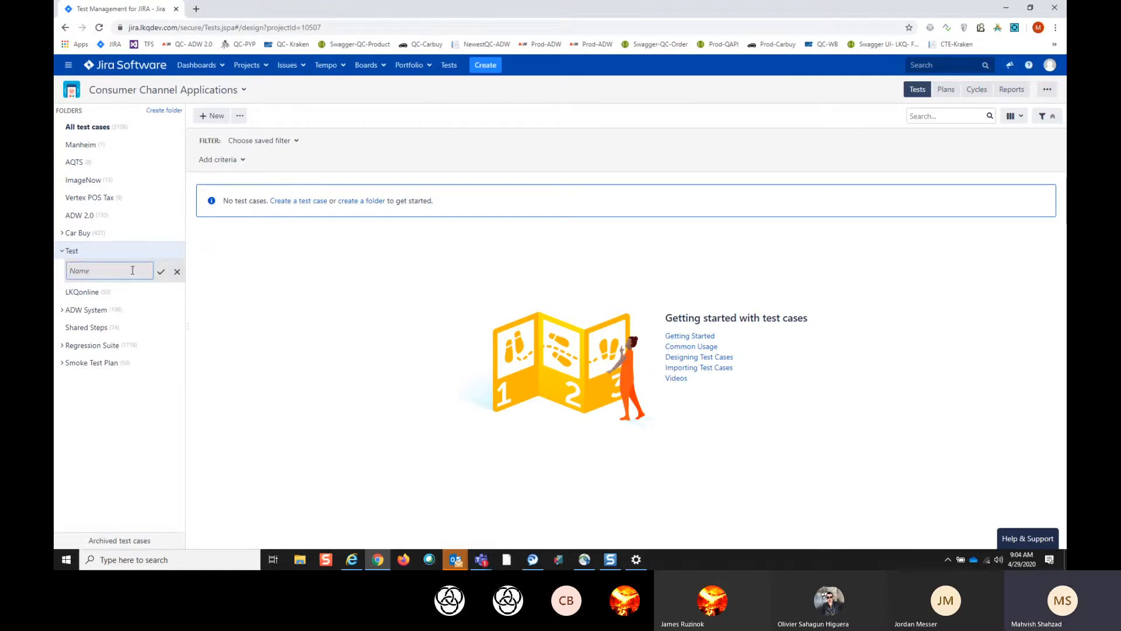
text(test1)
click(160, 271)
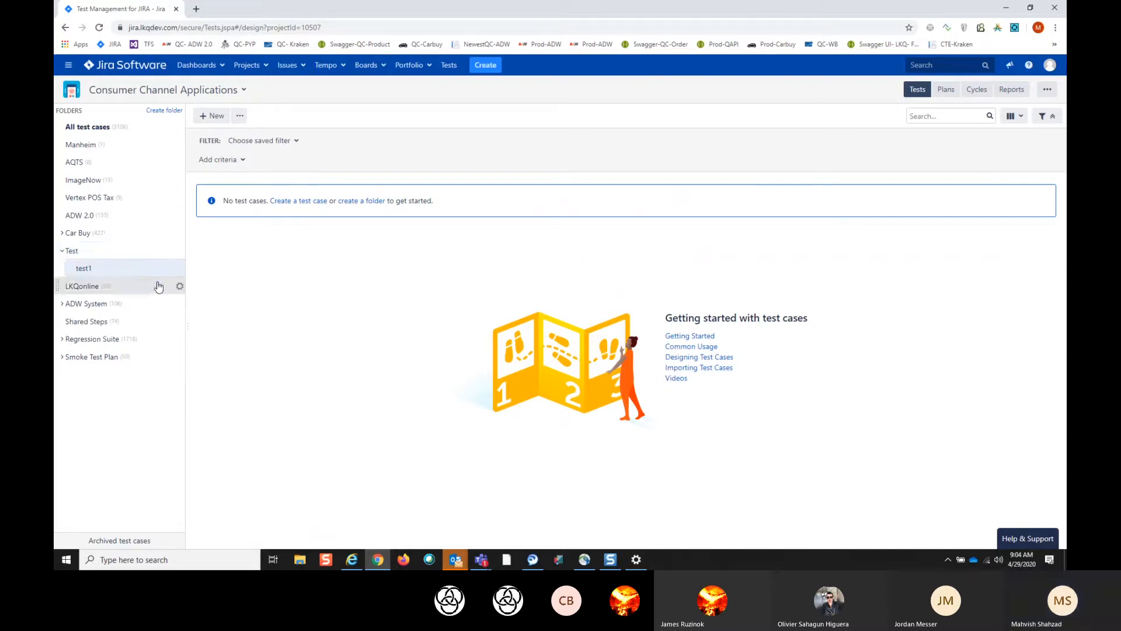
click(62, 252)
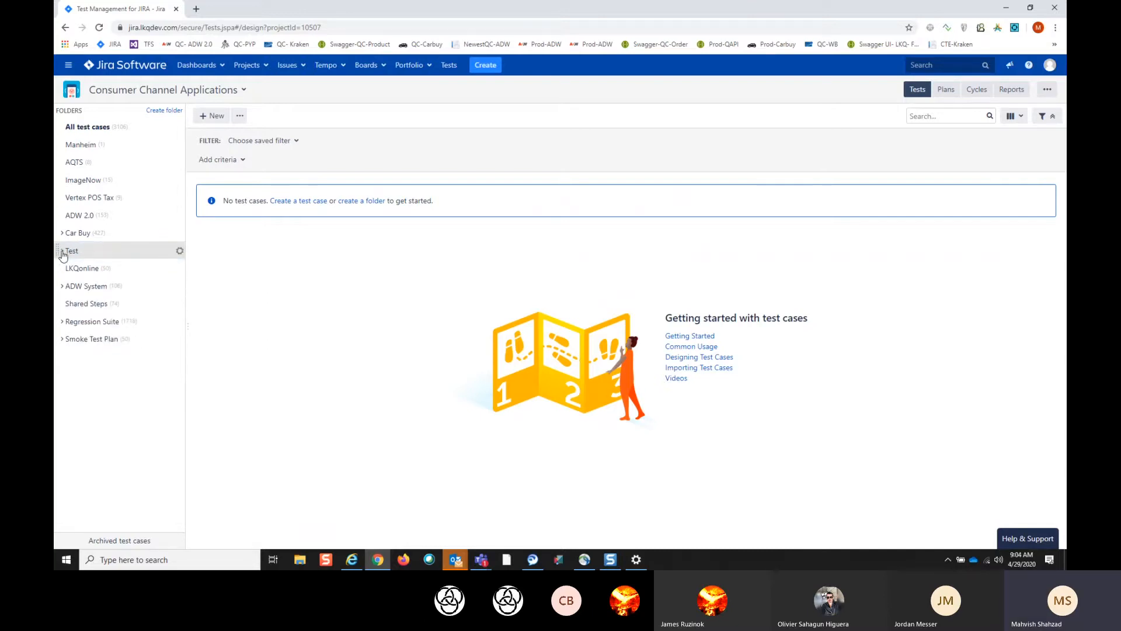
click(63, 253)
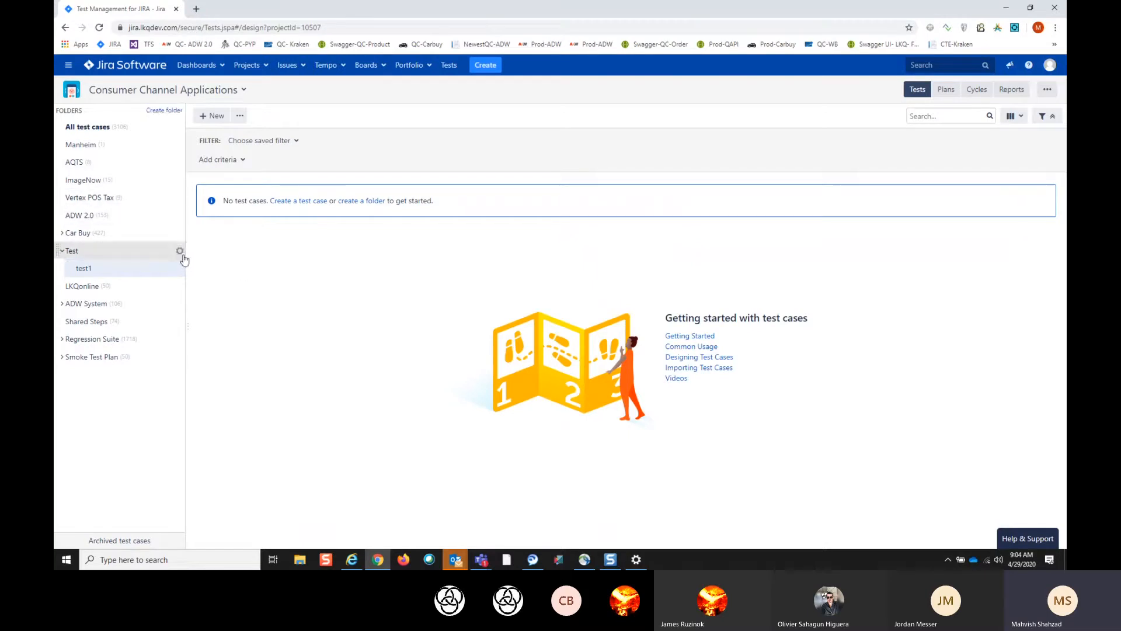
click(64, 251)
- Go back to the QA Board and open the full page of issue CCA-732, All Category Images
click(384, 67)
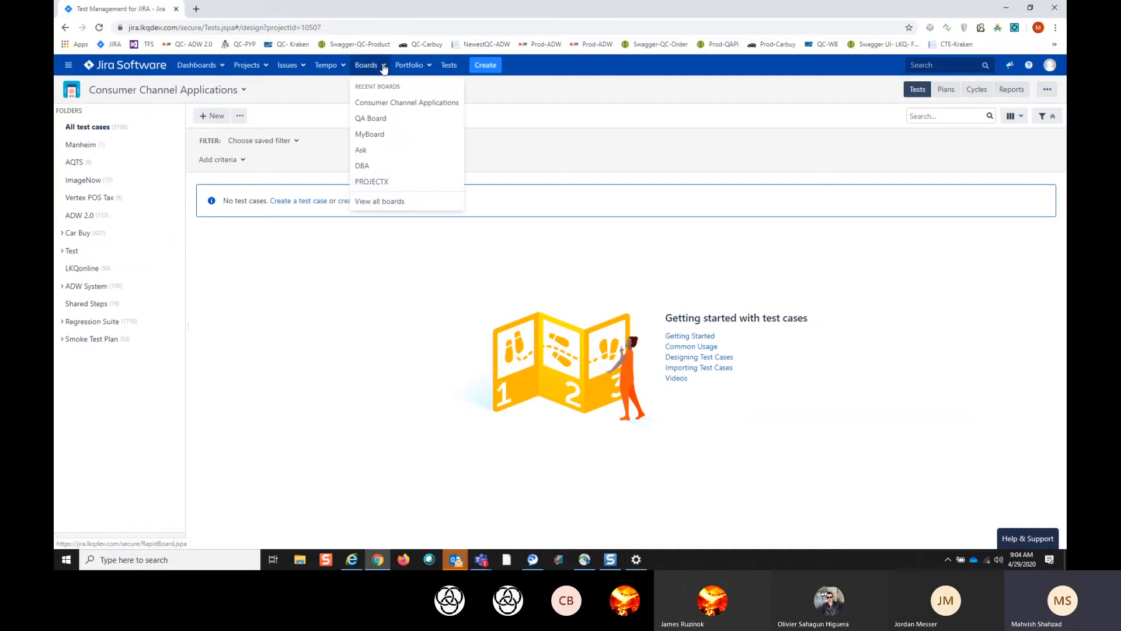
click(378, 120)
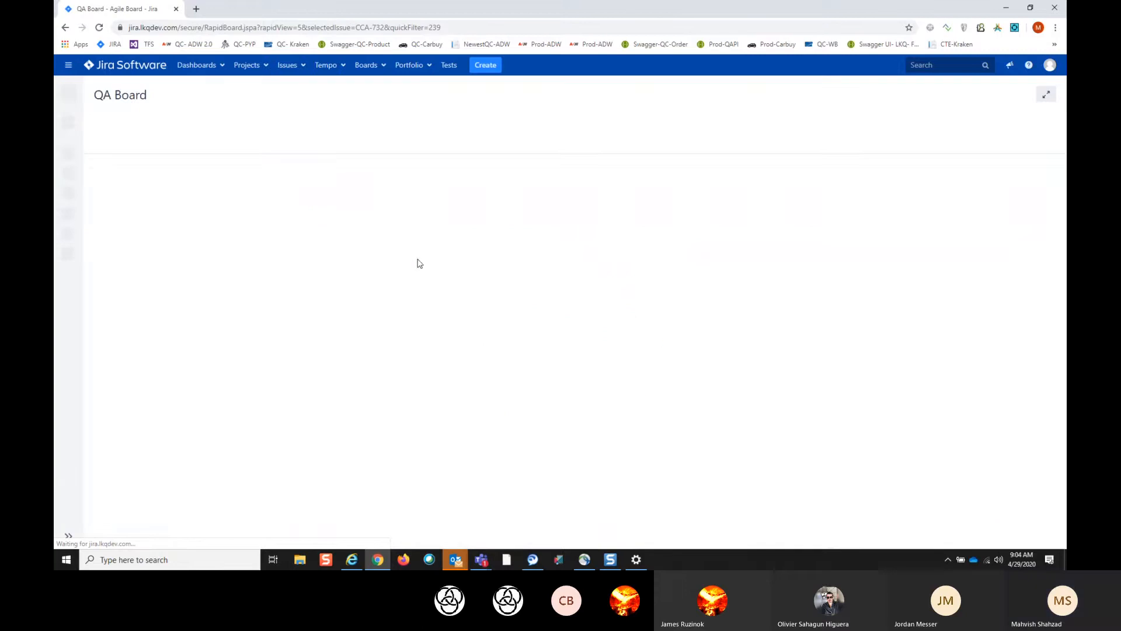
scroll(376, 285, up, 1)
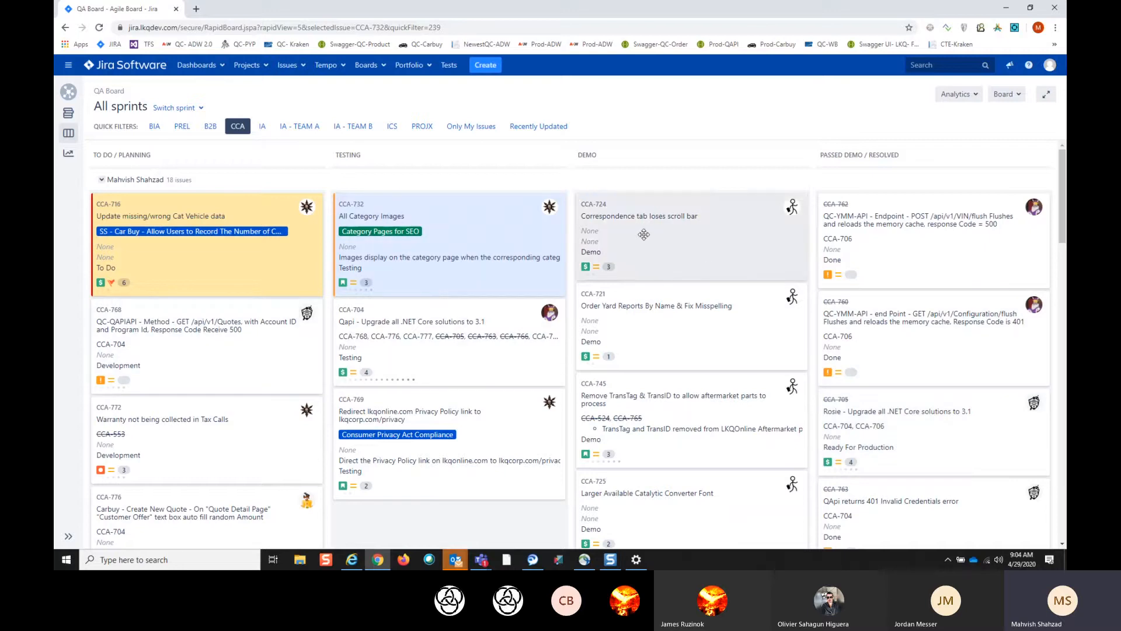
click(350, 211)
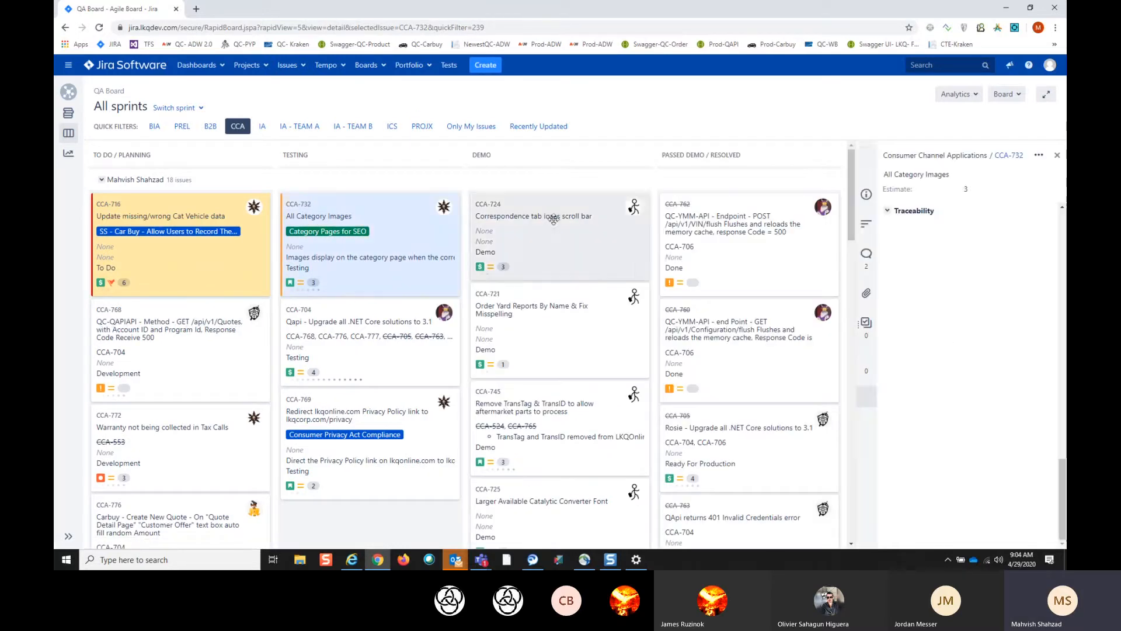
click(1016, 157)
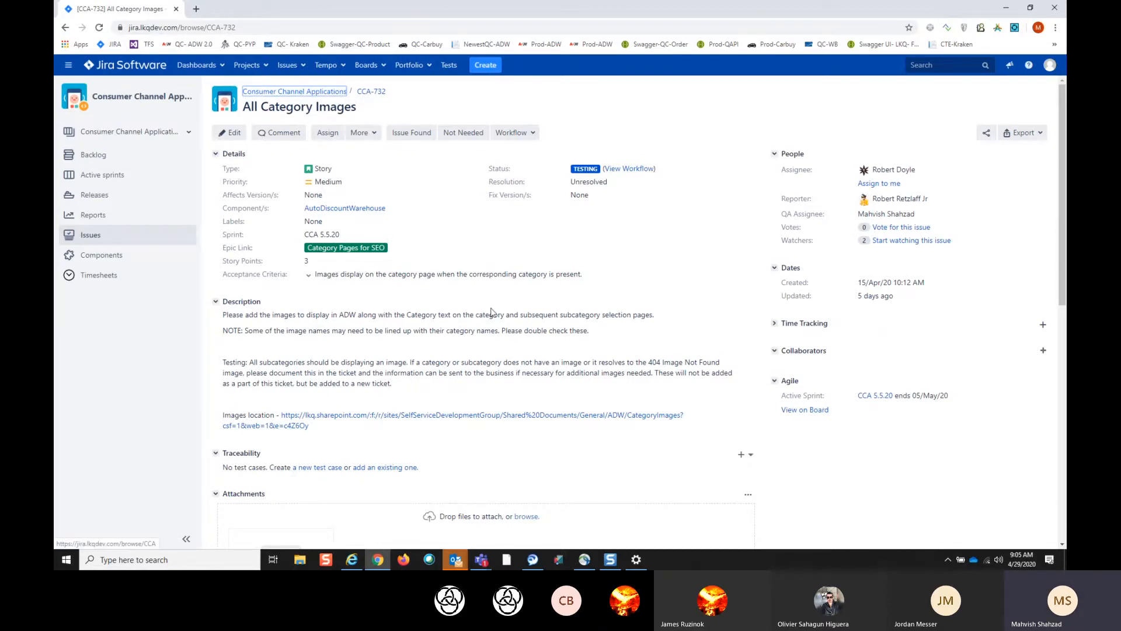
- Start a new test case from the traceability section of CCA-732 and name it "ADW - Category - test"
scroll(471, 390, down, 1)
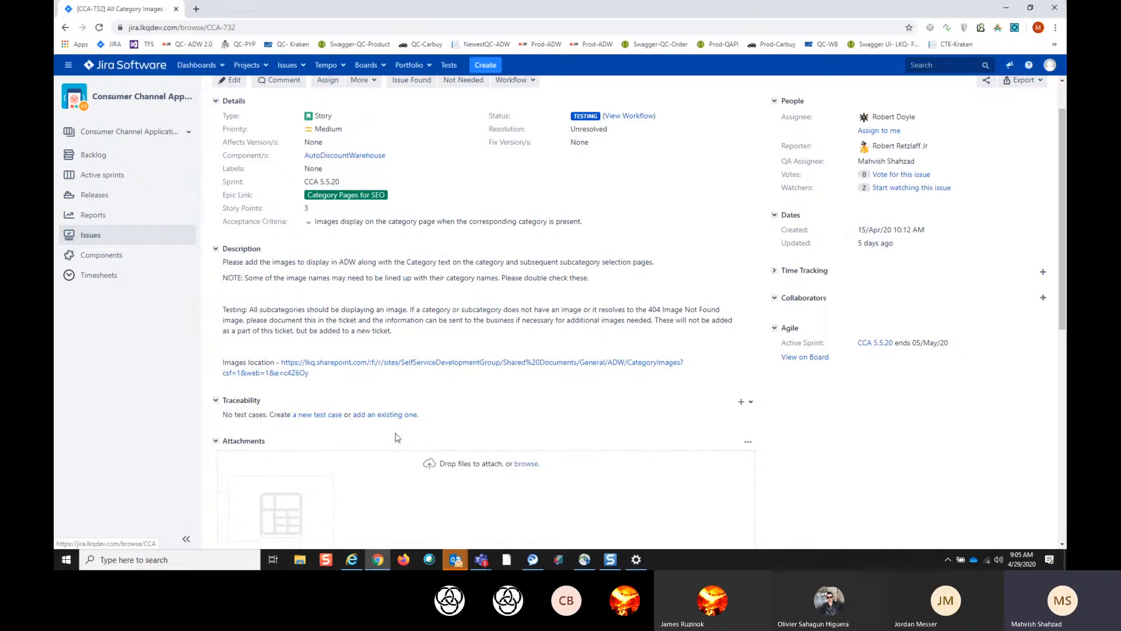
click(321, 420)
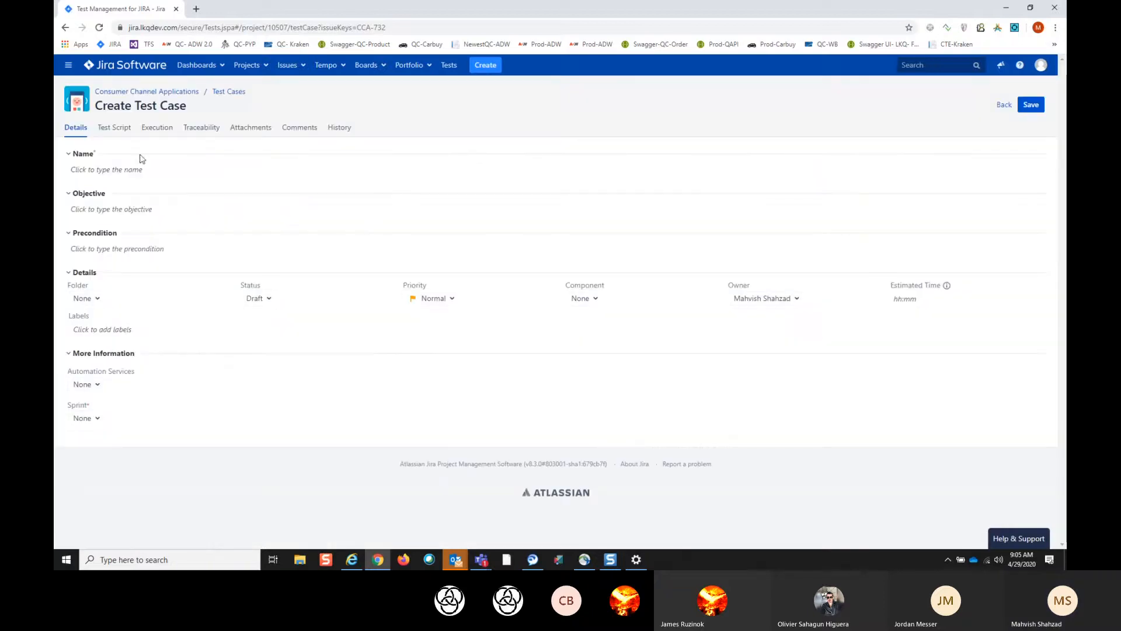
click(98, 168)
text(A)
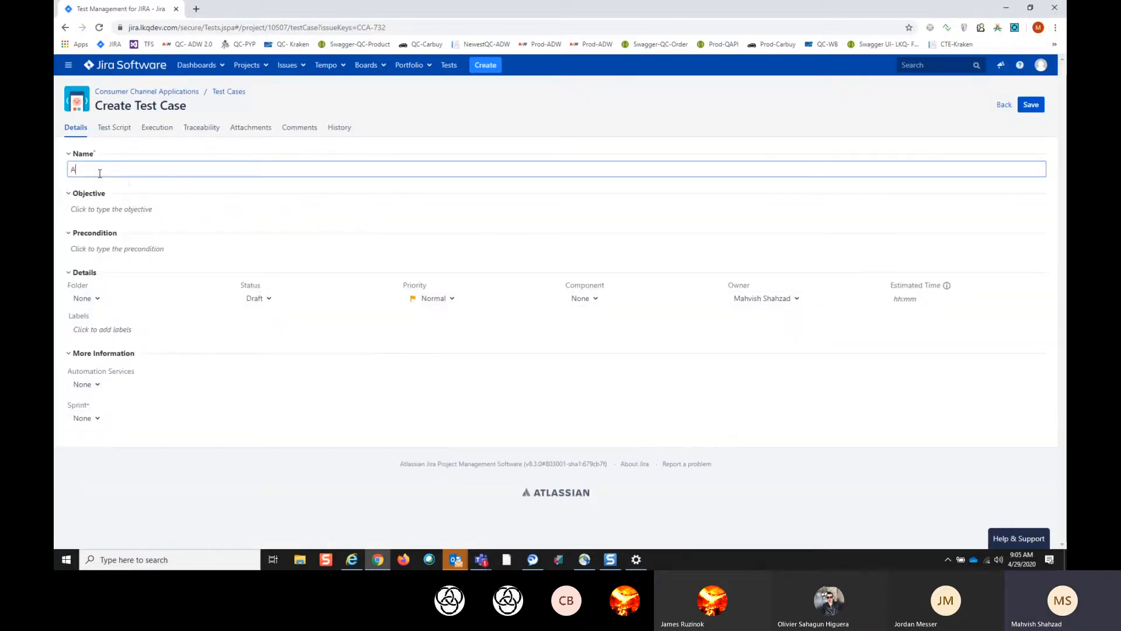
text(DW - Catego)
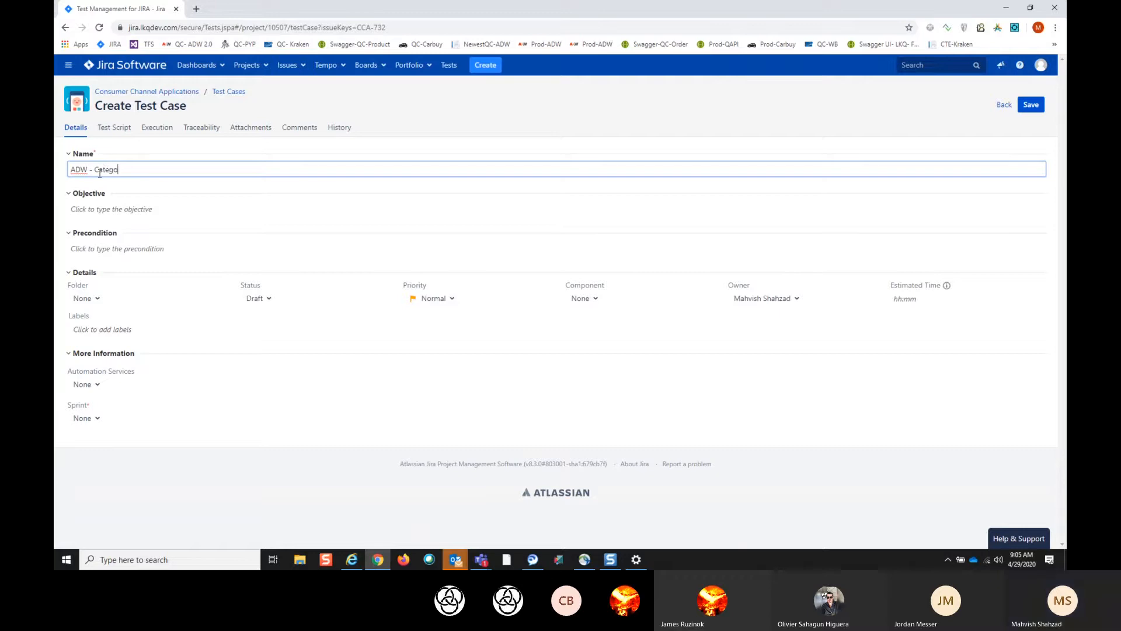
text(ry - test)
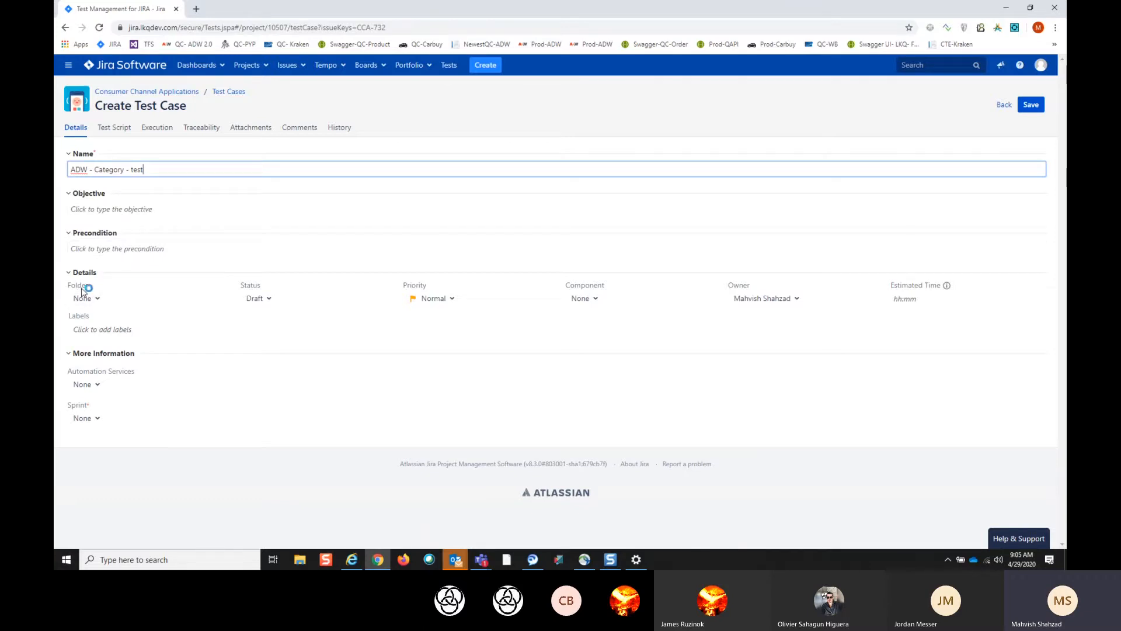
- Set the new test case's folder to /ADW 2.0 and its status to Approved
click(99, 300)
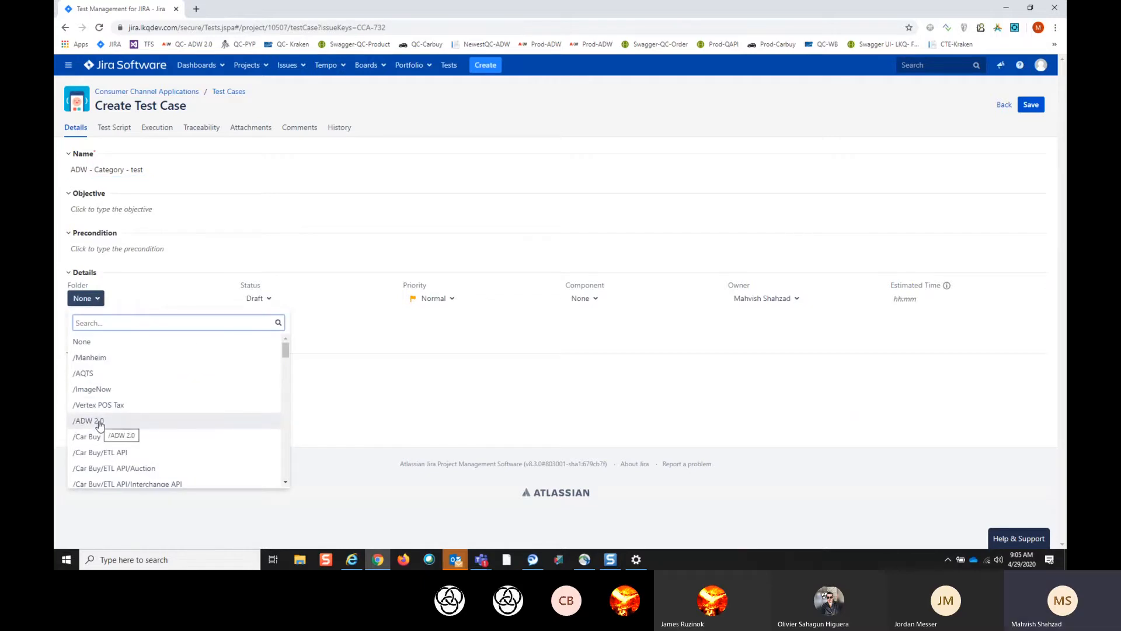
click(100, 422)
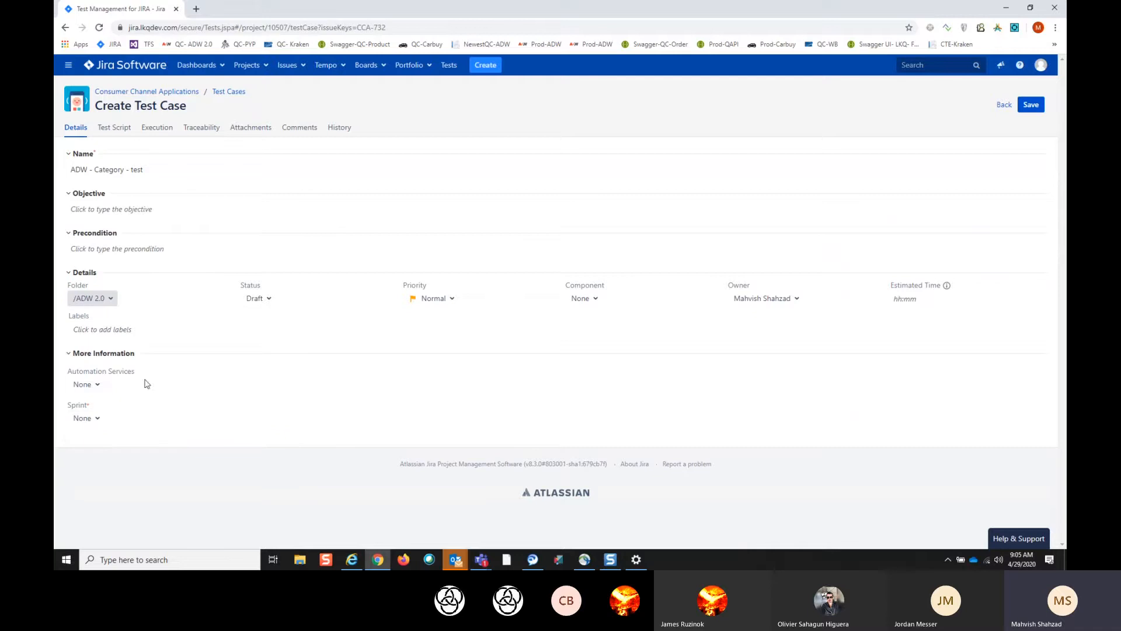
click(255, 300)
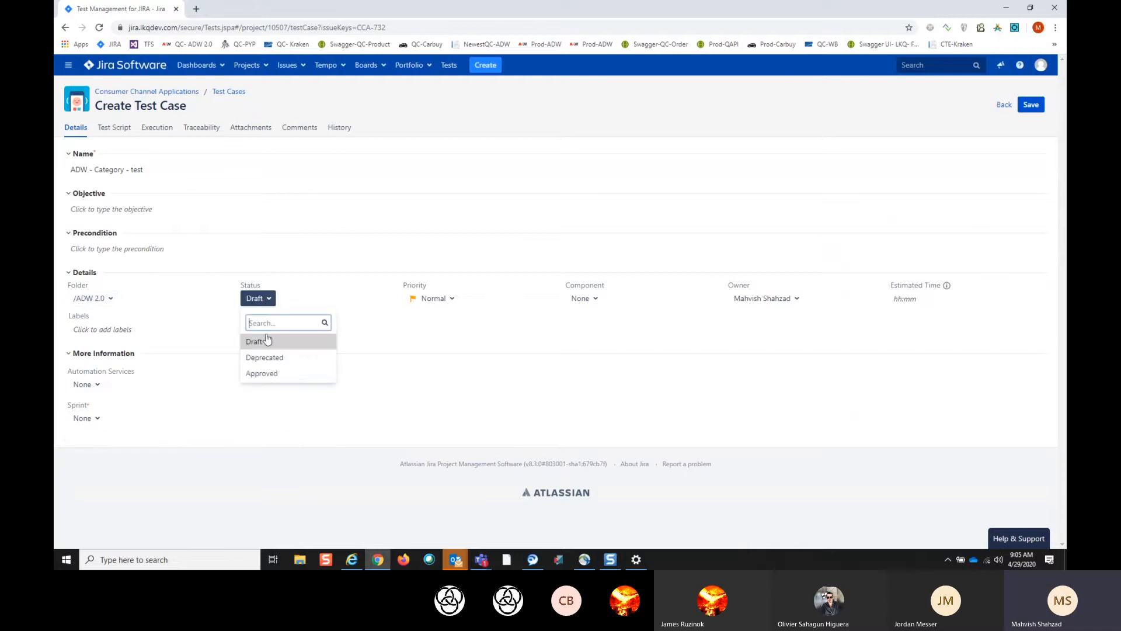
click(261, 372)
- Keep the test case's priority at Normal and set its component to AutoDiscountWarehouse
click(449, 297)
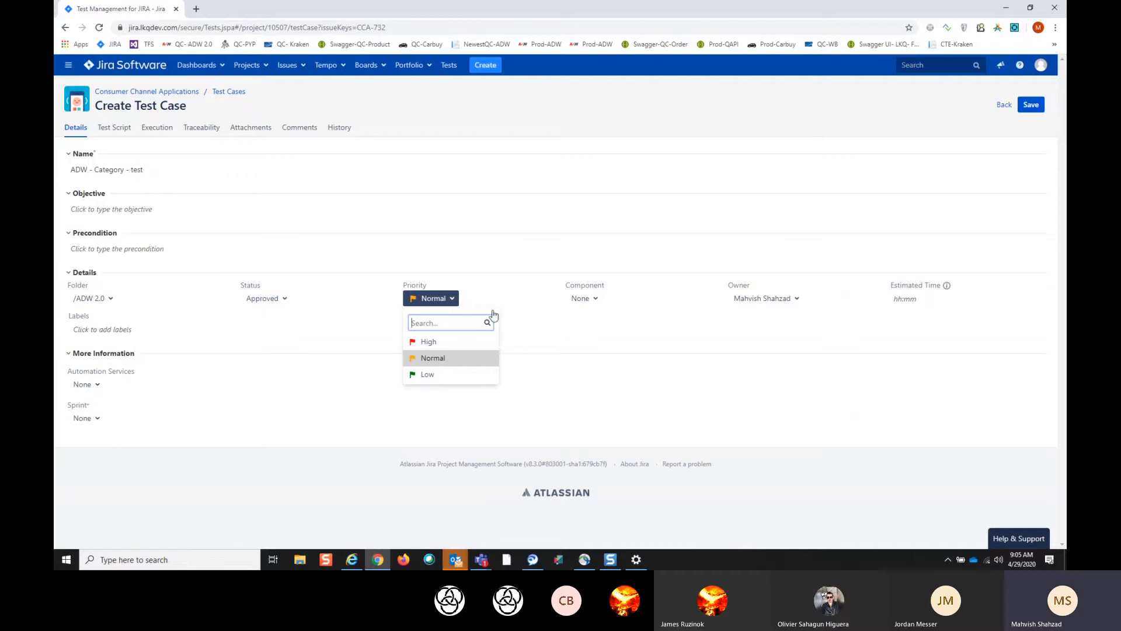
click(512, 306)
click(591, 299)
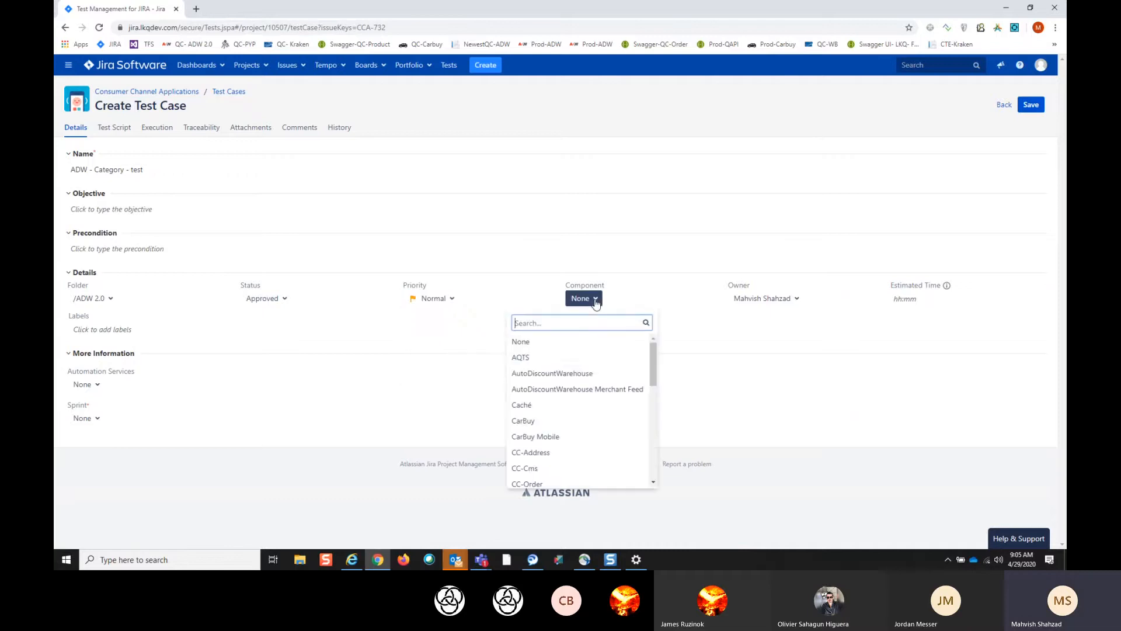
click(569, 378)
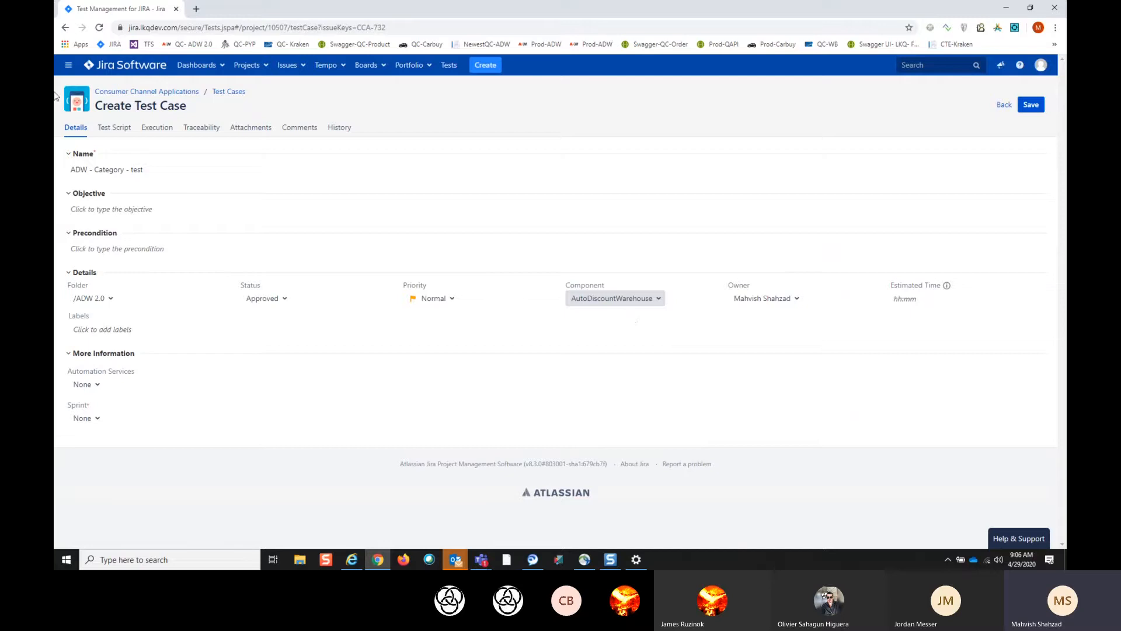
- Add the Regression label to the test case and set Automation Services to Manual Only
click(109, 331)
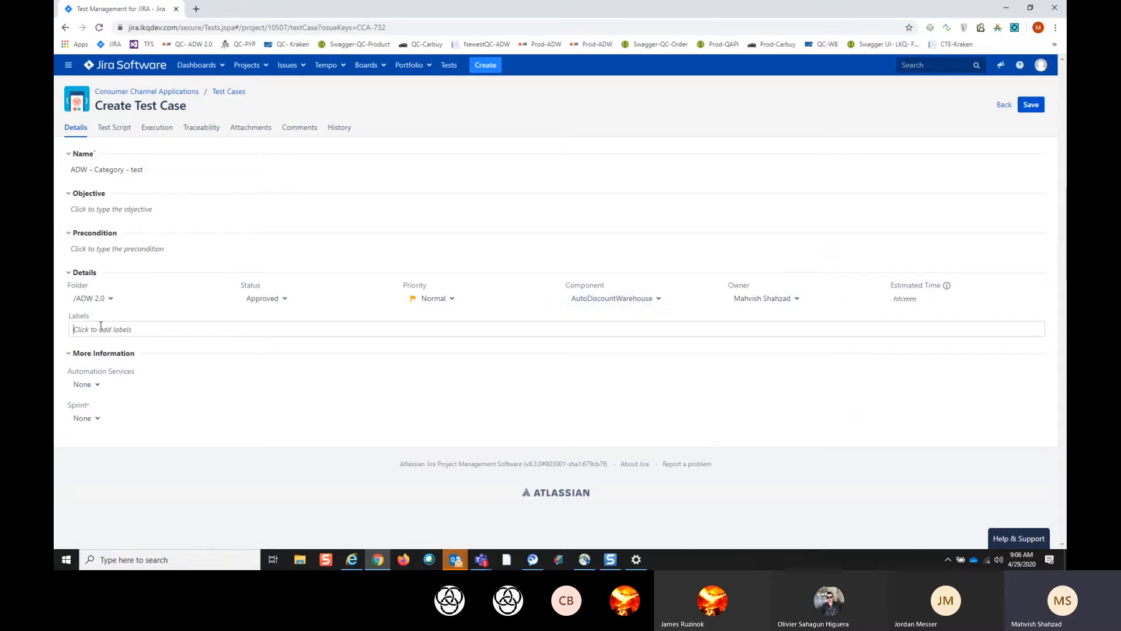
text(r)
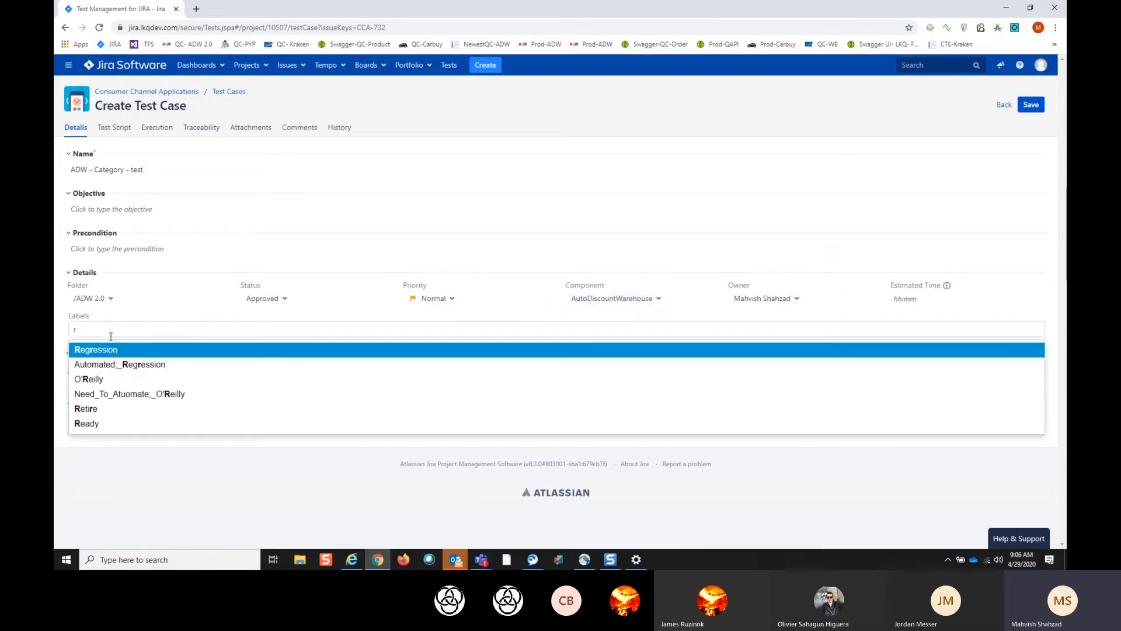
click(113, 351)
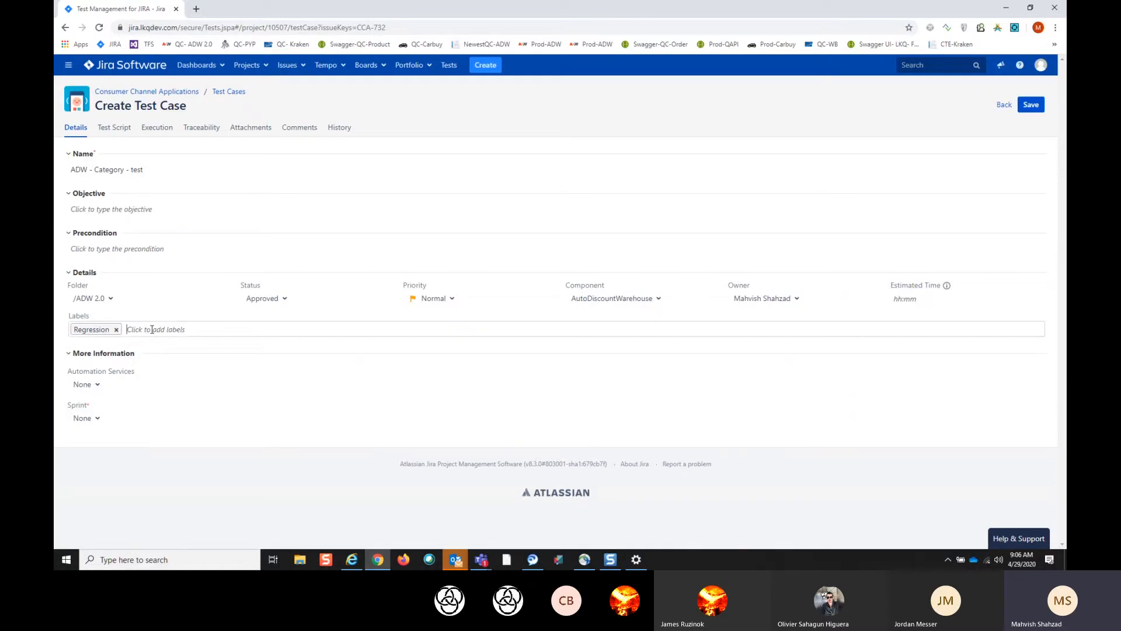
click(100, 390)
click(100, 389)
click(100, 389)
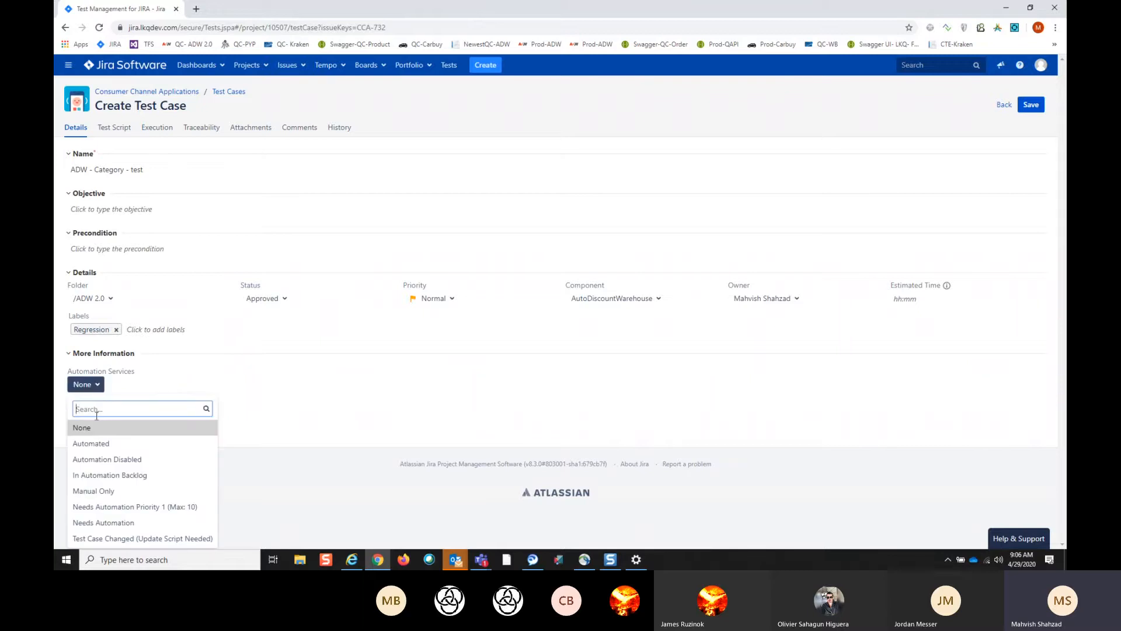
click(108, 493)
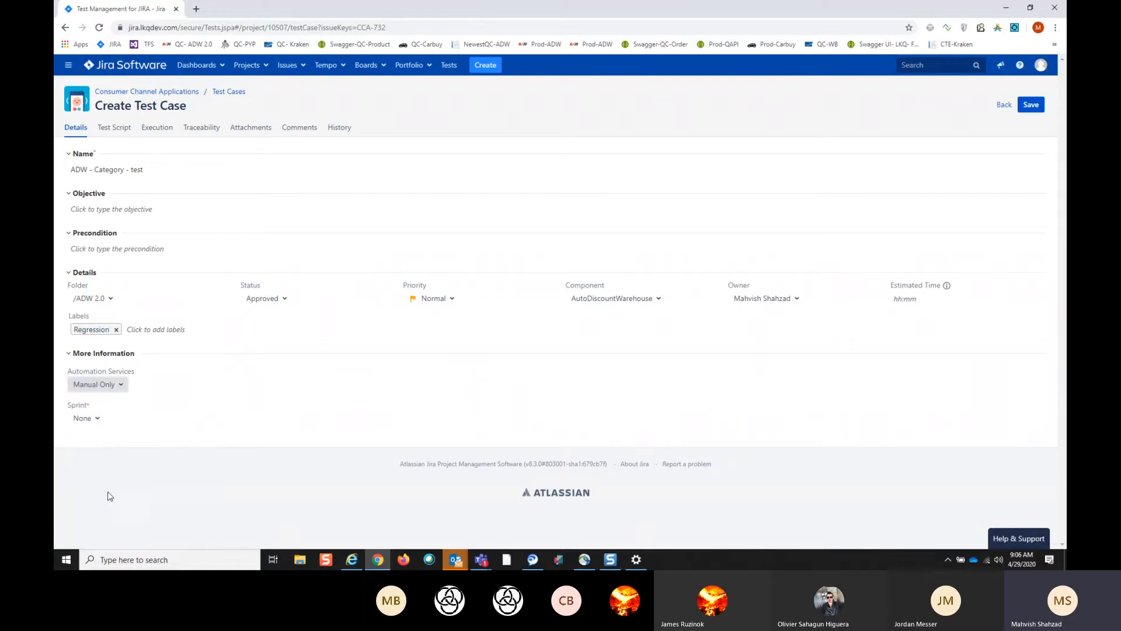
click(99, 419)
scroll(124, 418, down, 5)
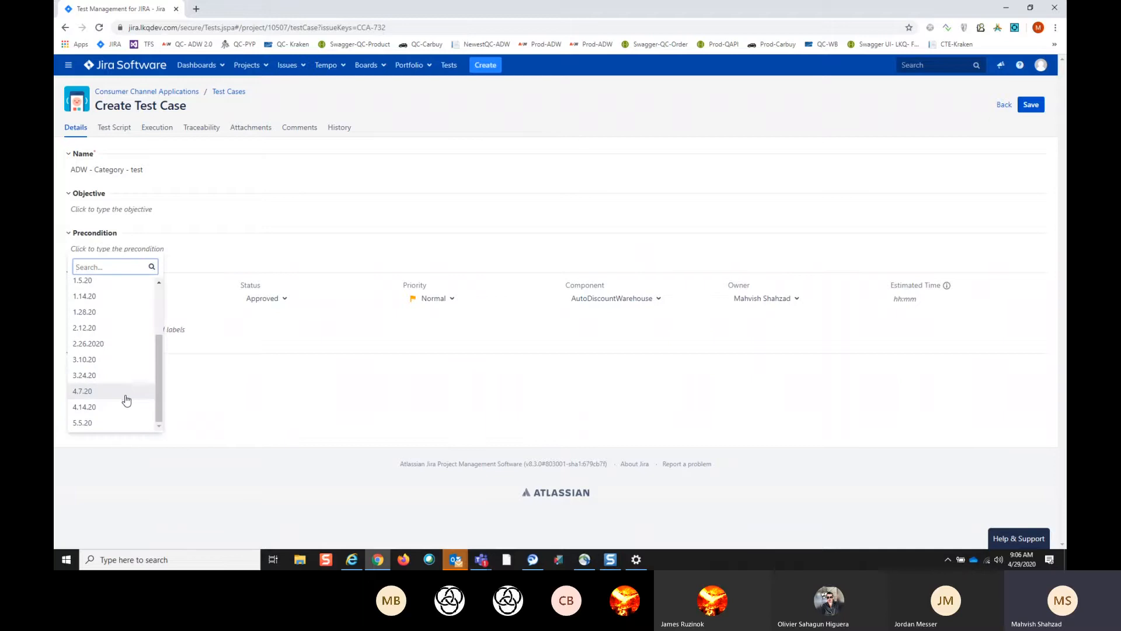
click(239, 364)
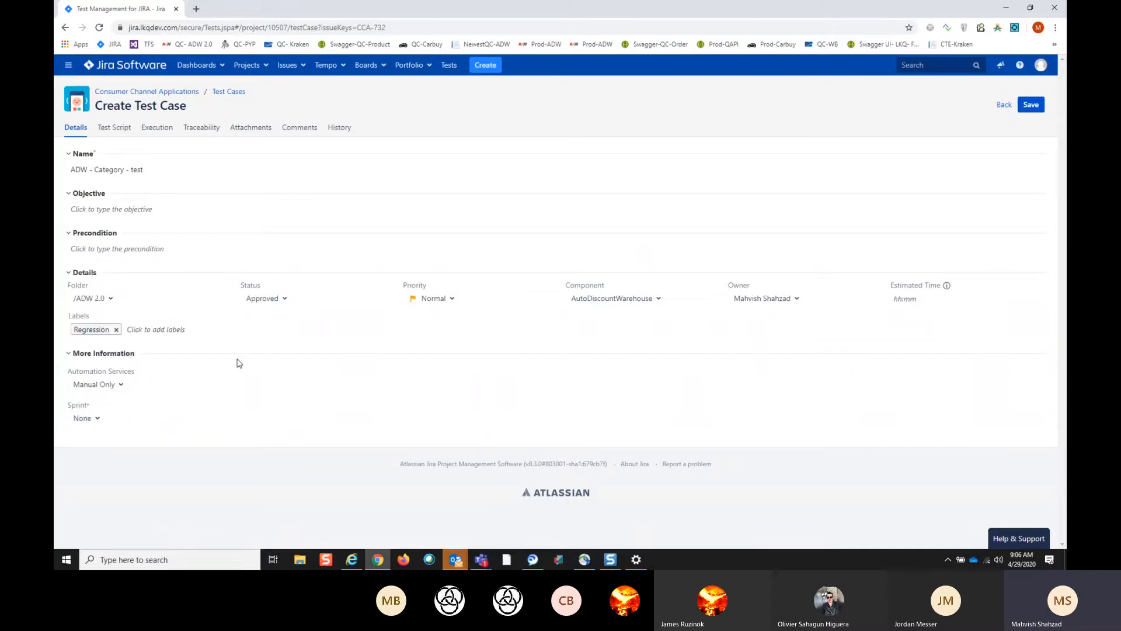
click(118, 386)
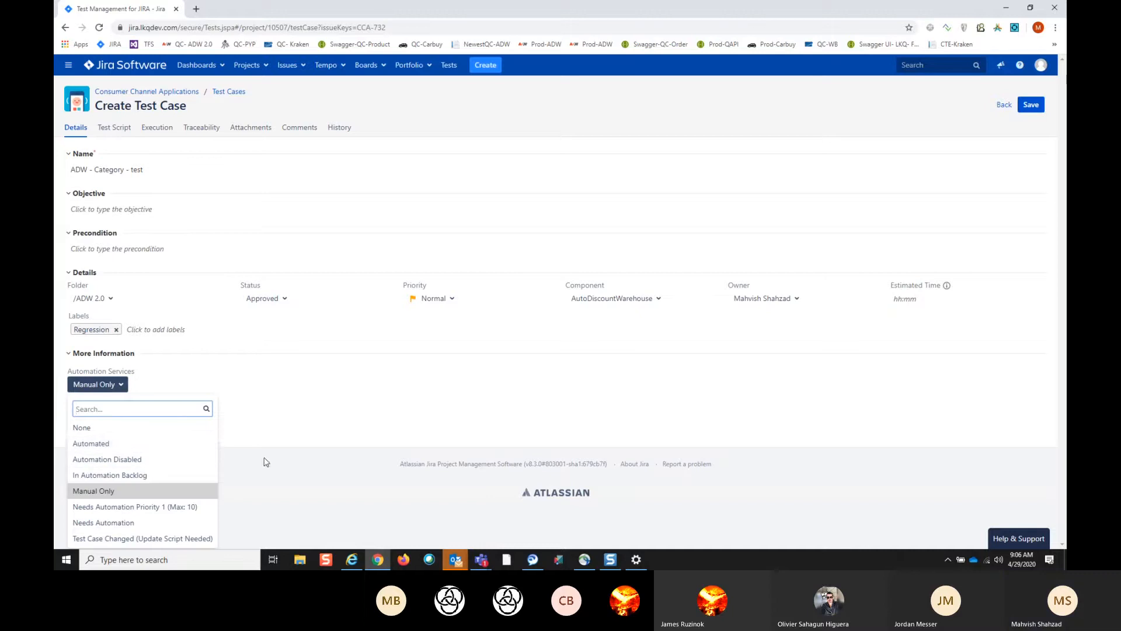
click(281, 431)
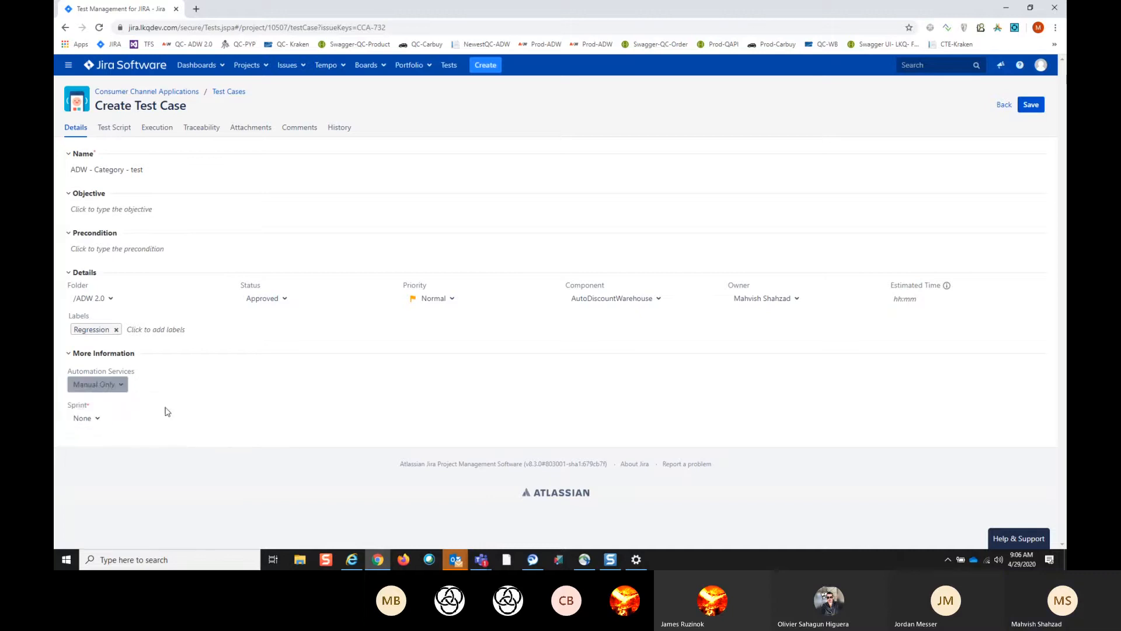
- Set the test case's sprint to 5.5.20 and save the test case
click(98, 419)
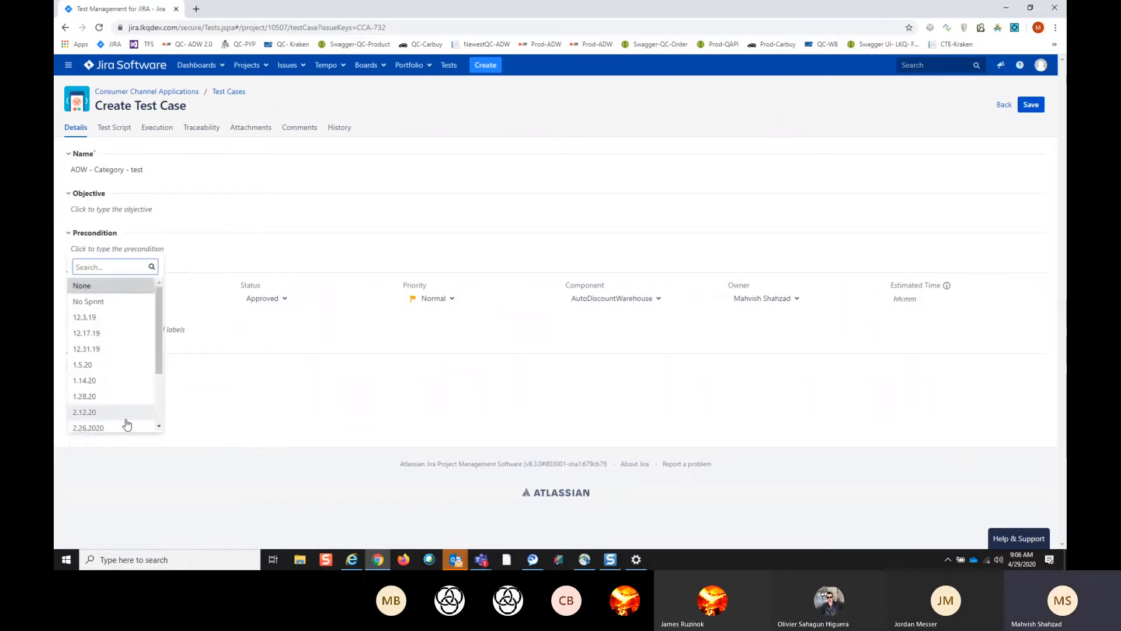
scroll(128, 422, down, 2)
click(89, 423)
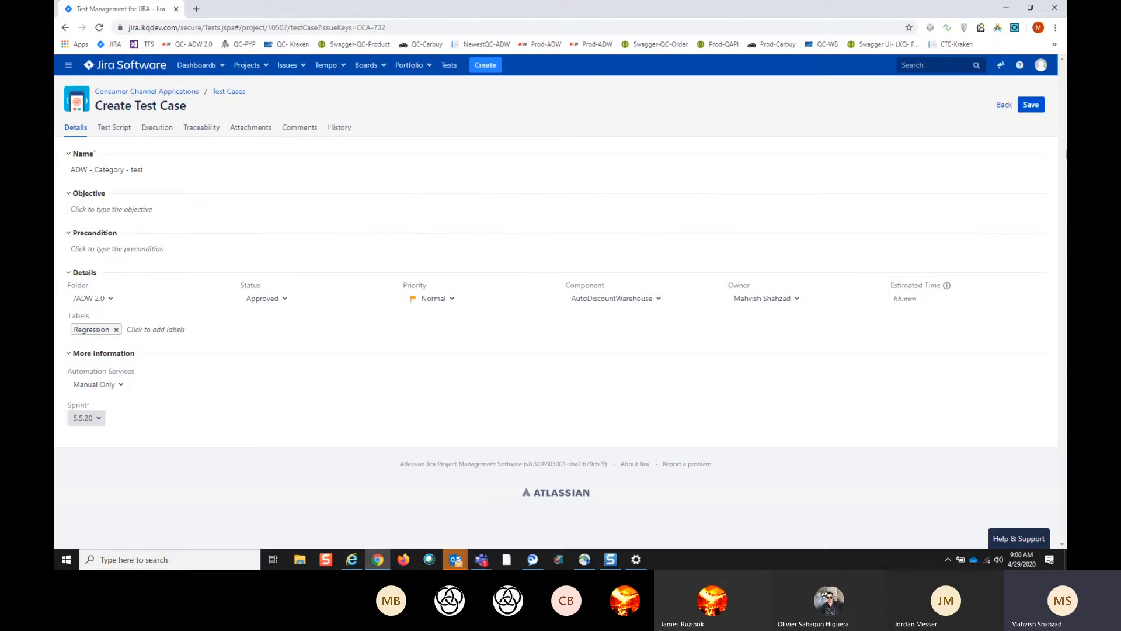
click(1031, 106)
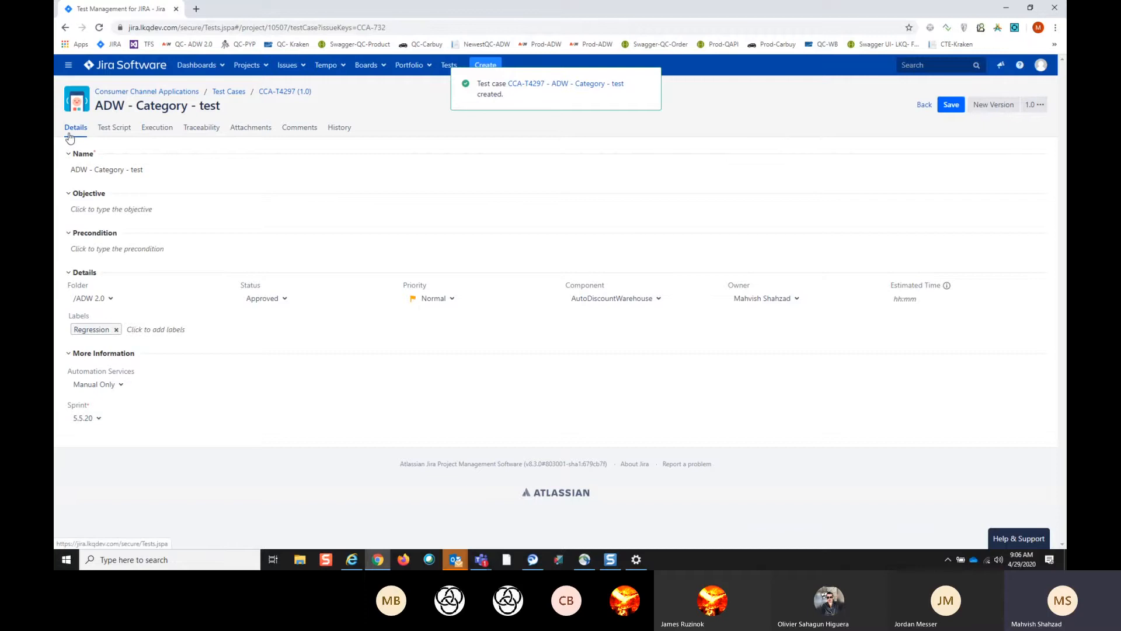
- Add a first step "Login" and an empty second step to the test script, and save the test case
click(112, 130)
click(149, 235)
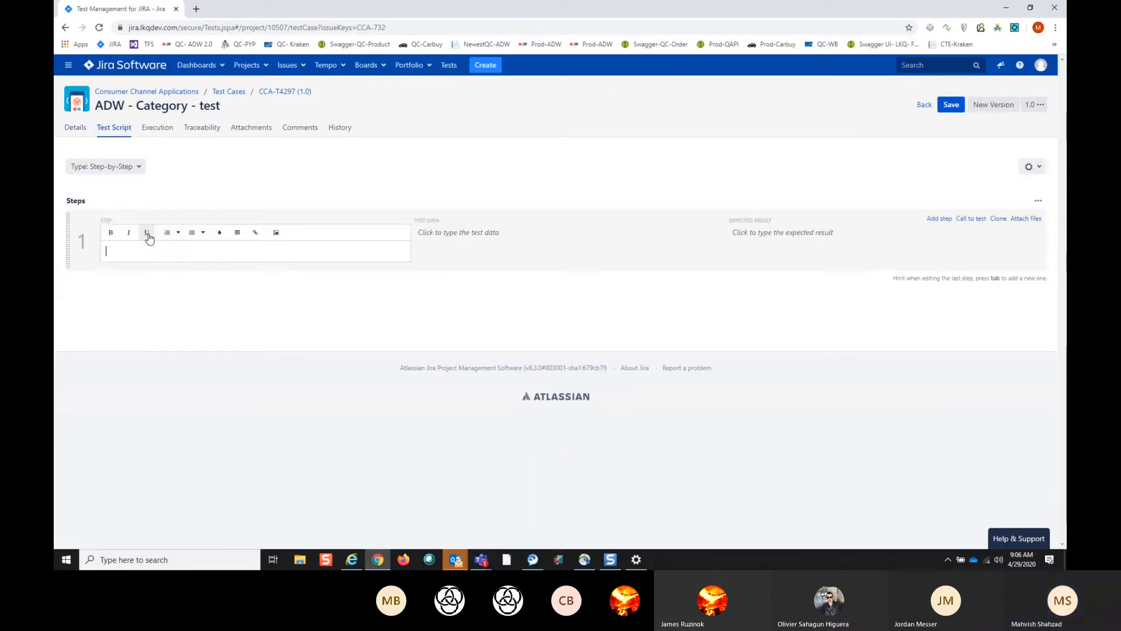
text(Logi)
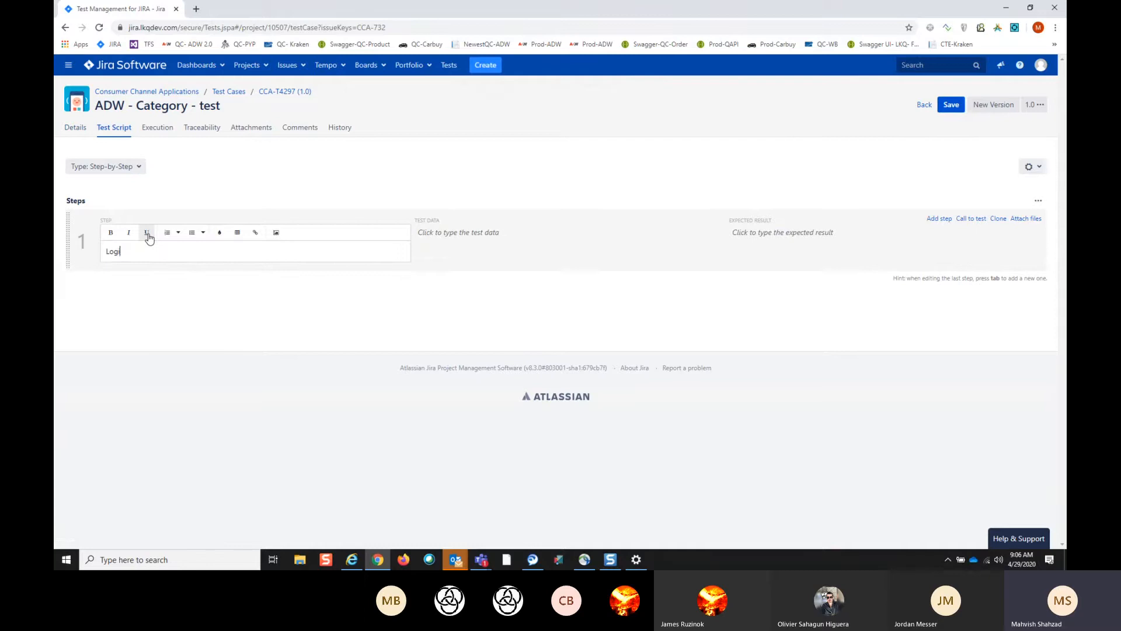
text(n)
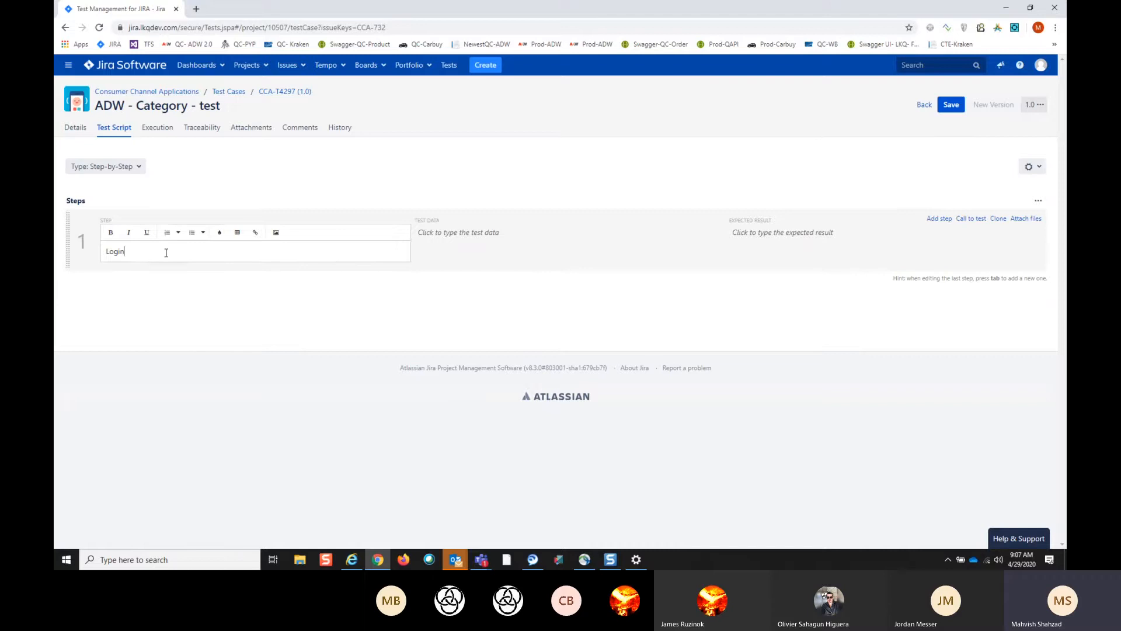
key(Tab)
key(Tab)
key(Tab)
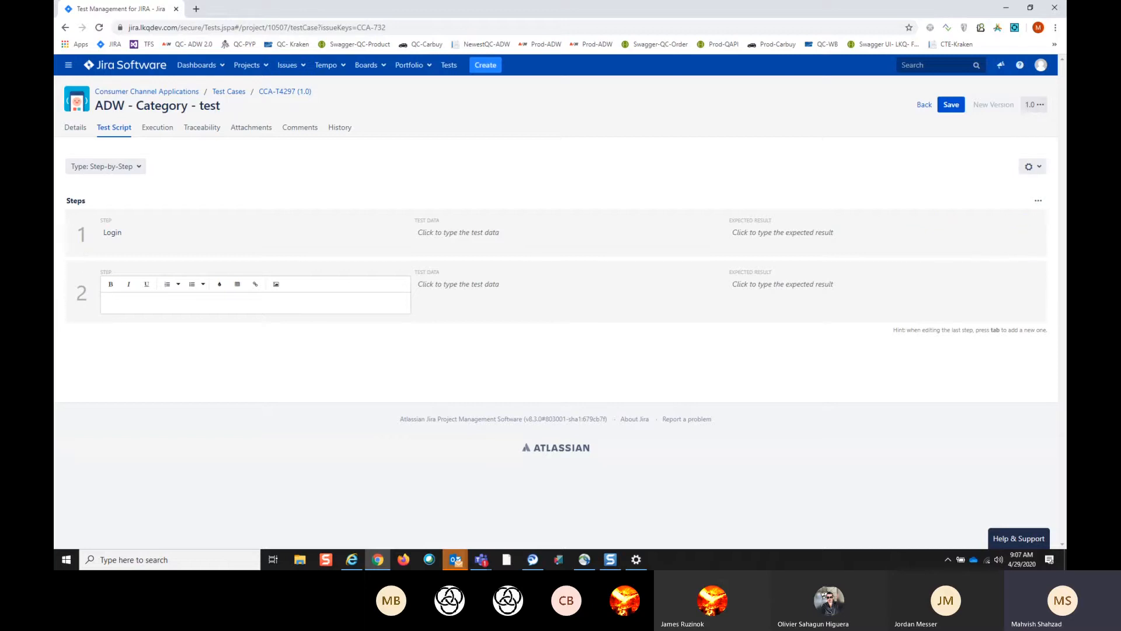
key(alt+Tab)
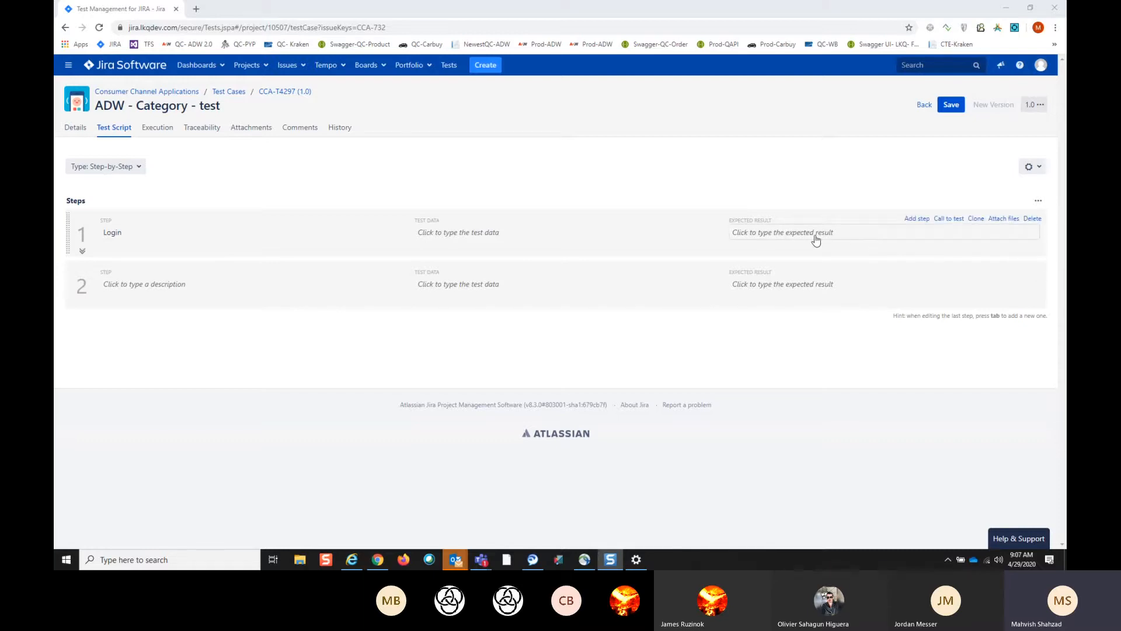
click(952, 105)
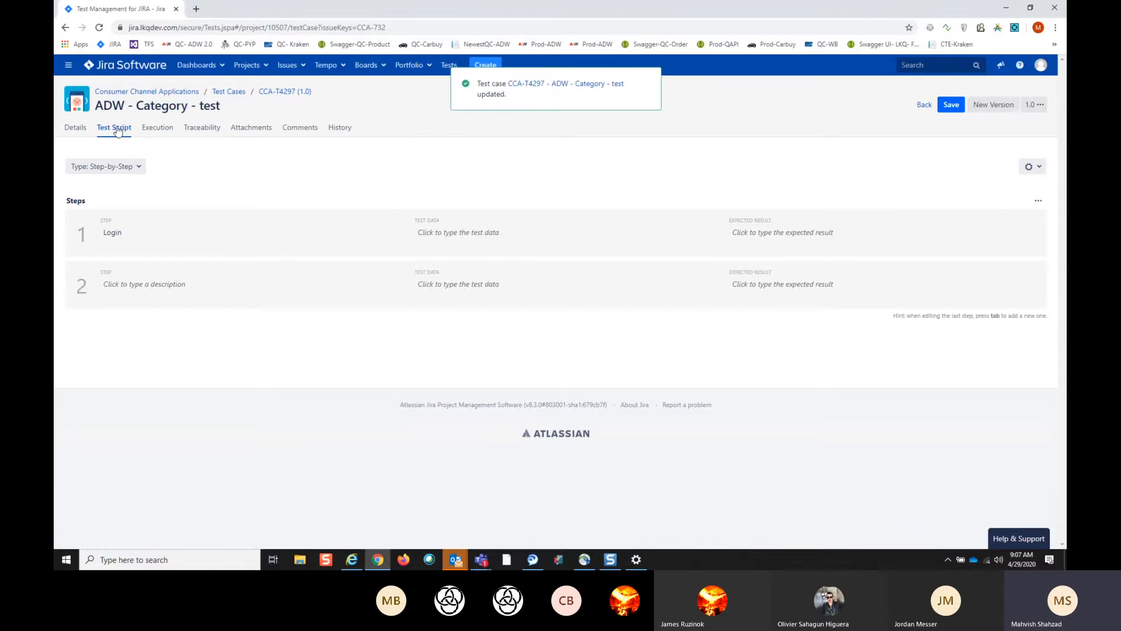
- Review the test case's execution and traceability information and save the test case again
click(159, 129)
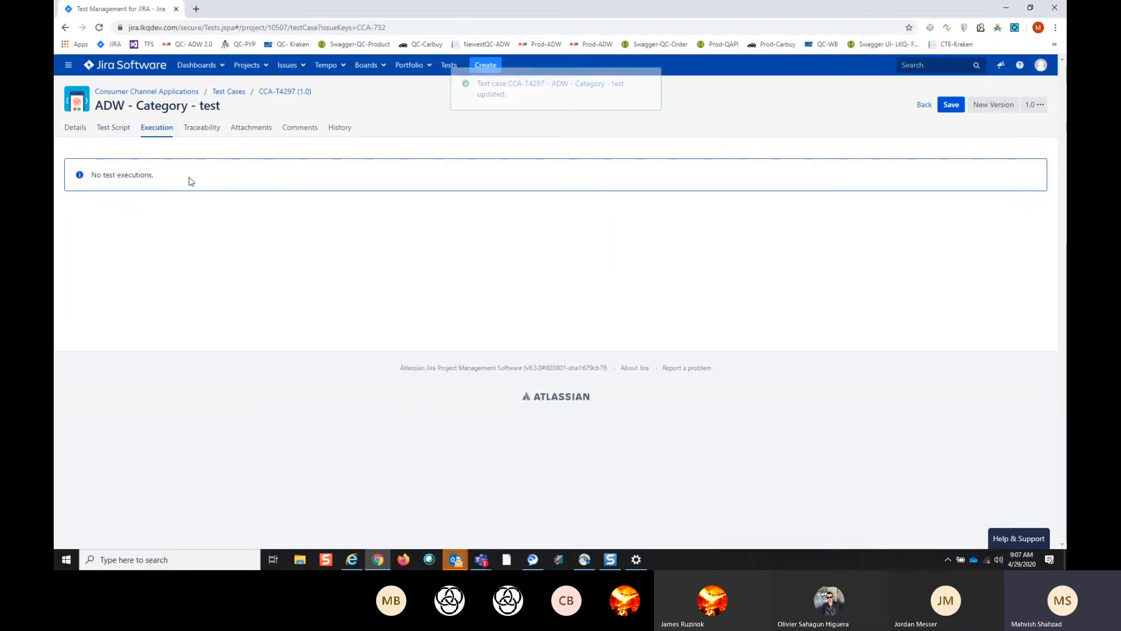
click(202, 132)
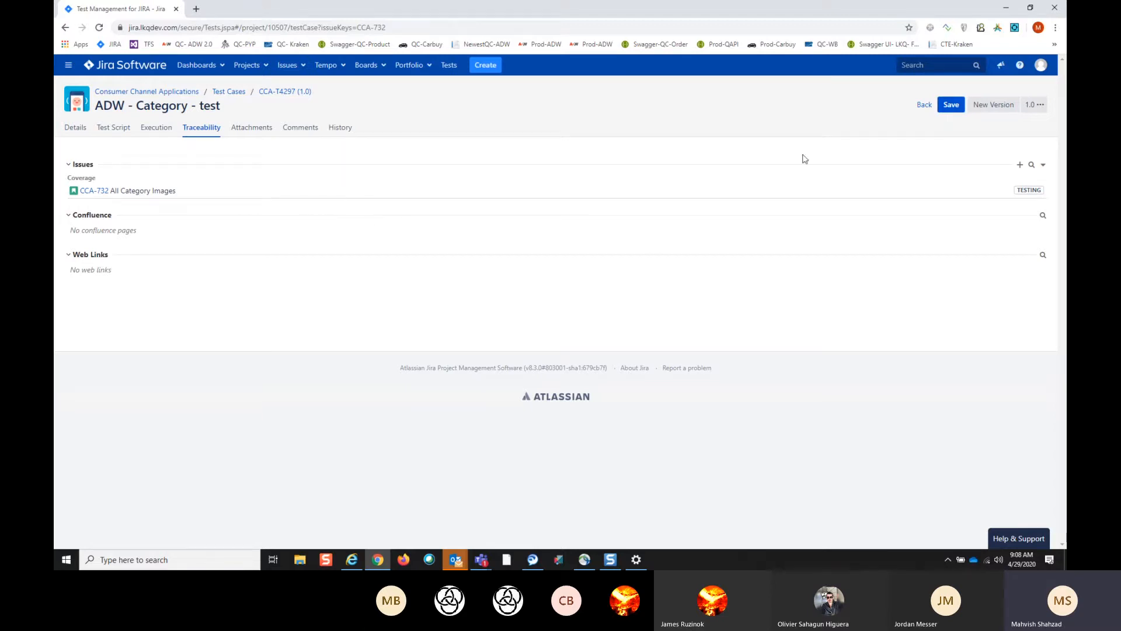
click(952, 111)
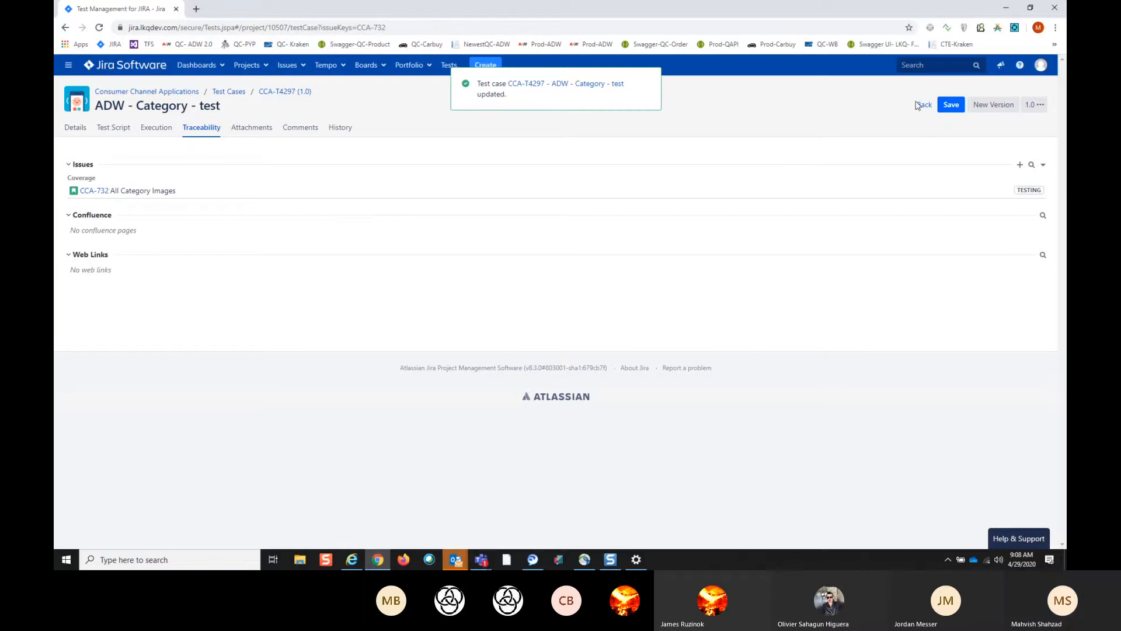
- Return to story CCA-732 and look at the test case linked in its traceability section
click(925, 106)
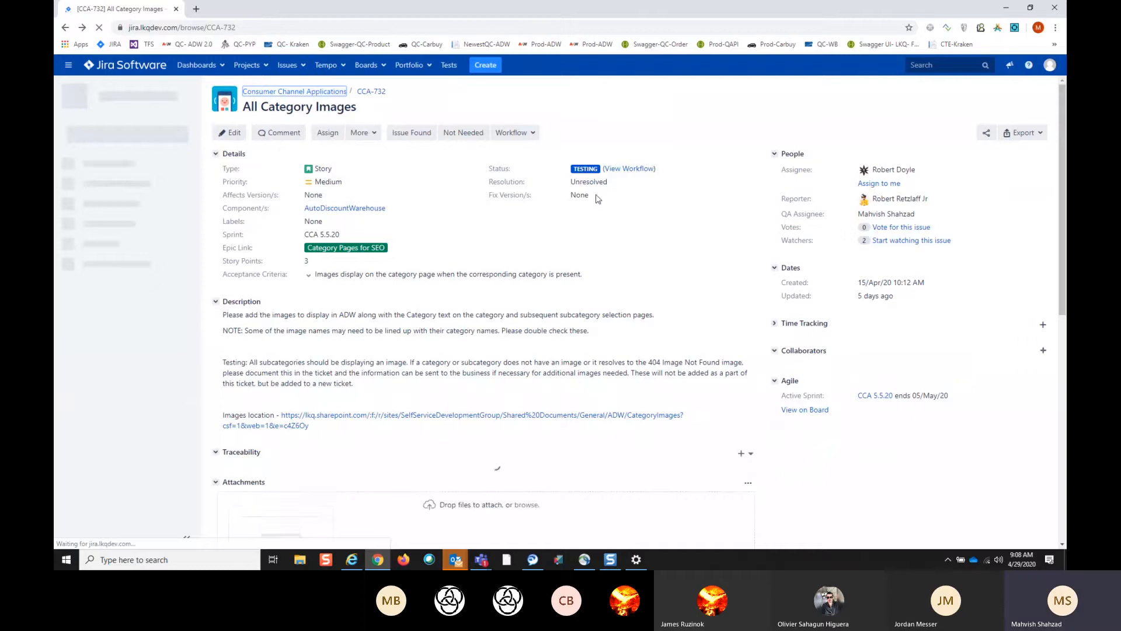
scroll(611, 243, down, 1)
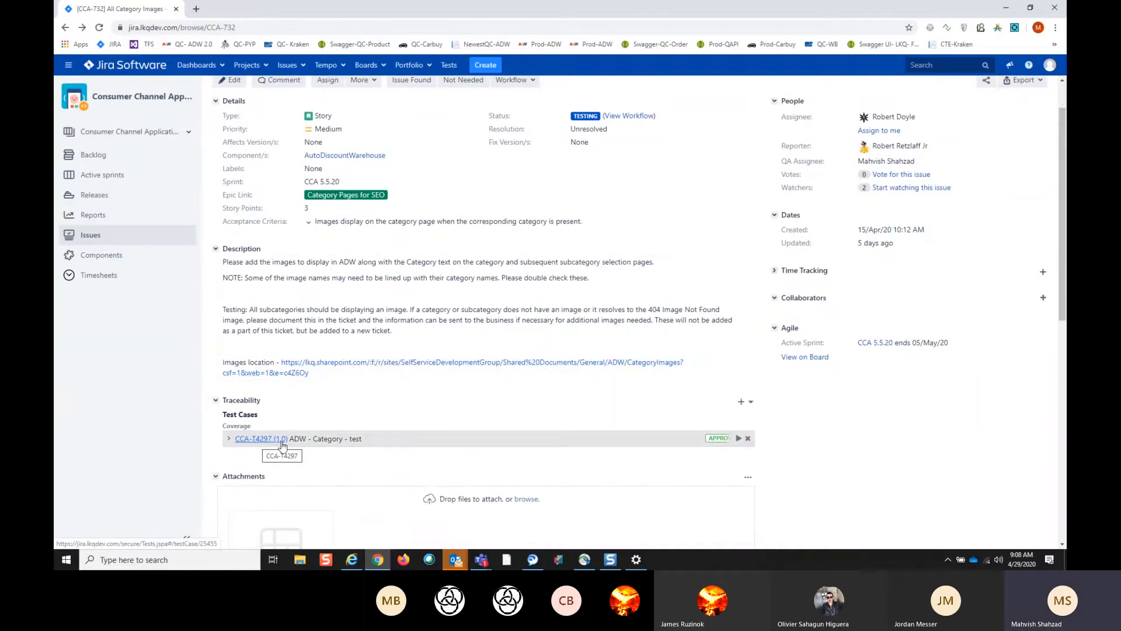
scroll(457, 413, down, 2)
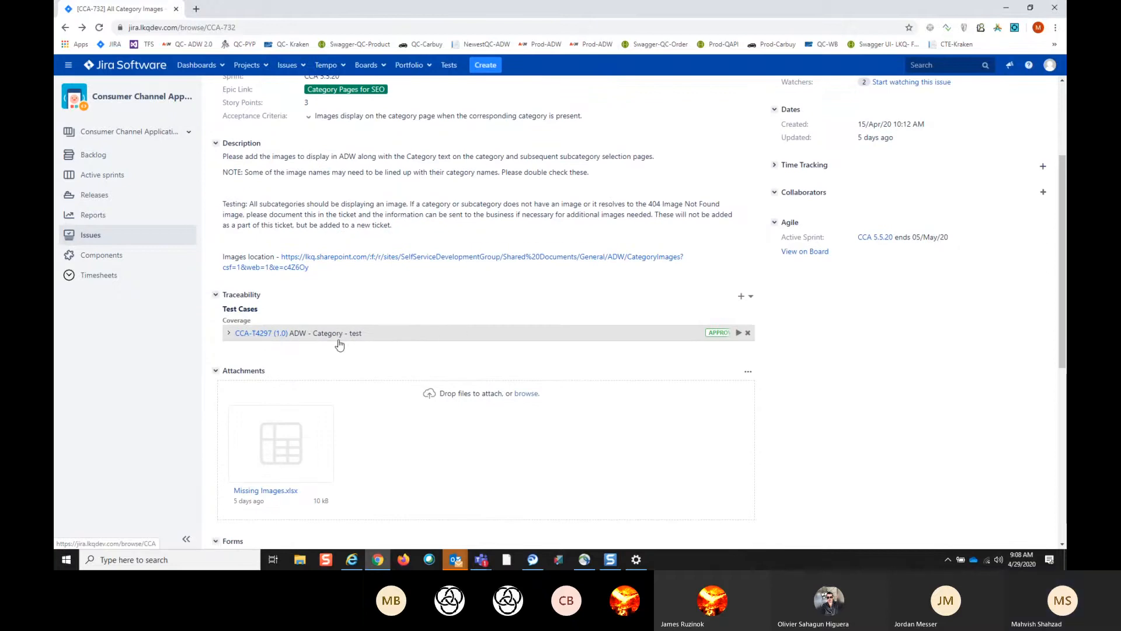
- Start a new execution of the linked test case in the QC environment and show its test script steps
click(738, 333)
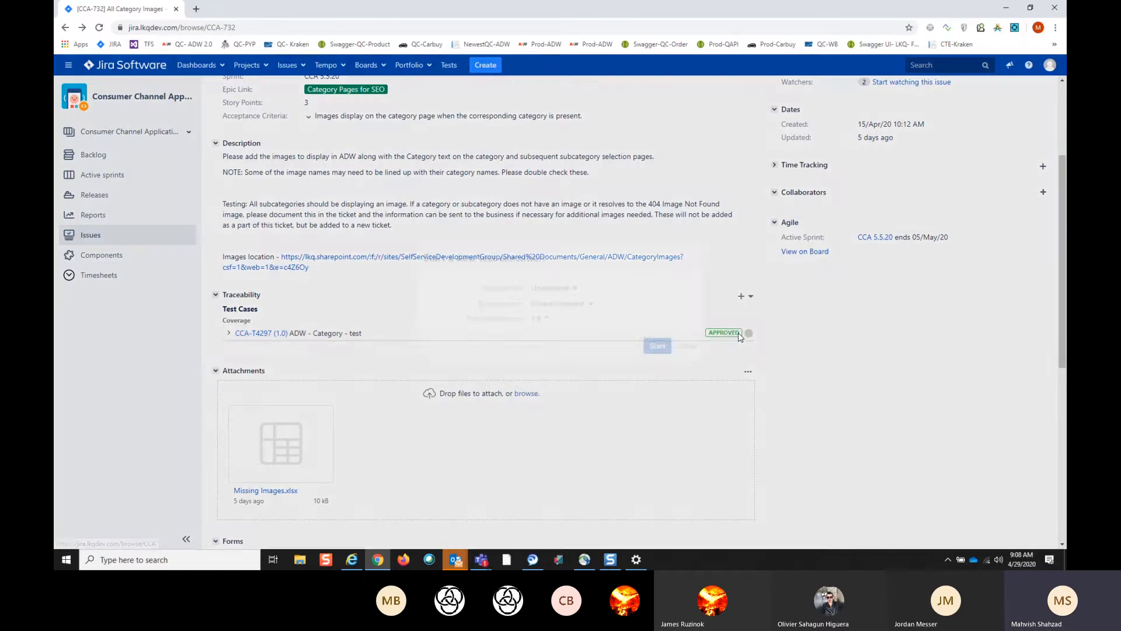
click(592, 308)
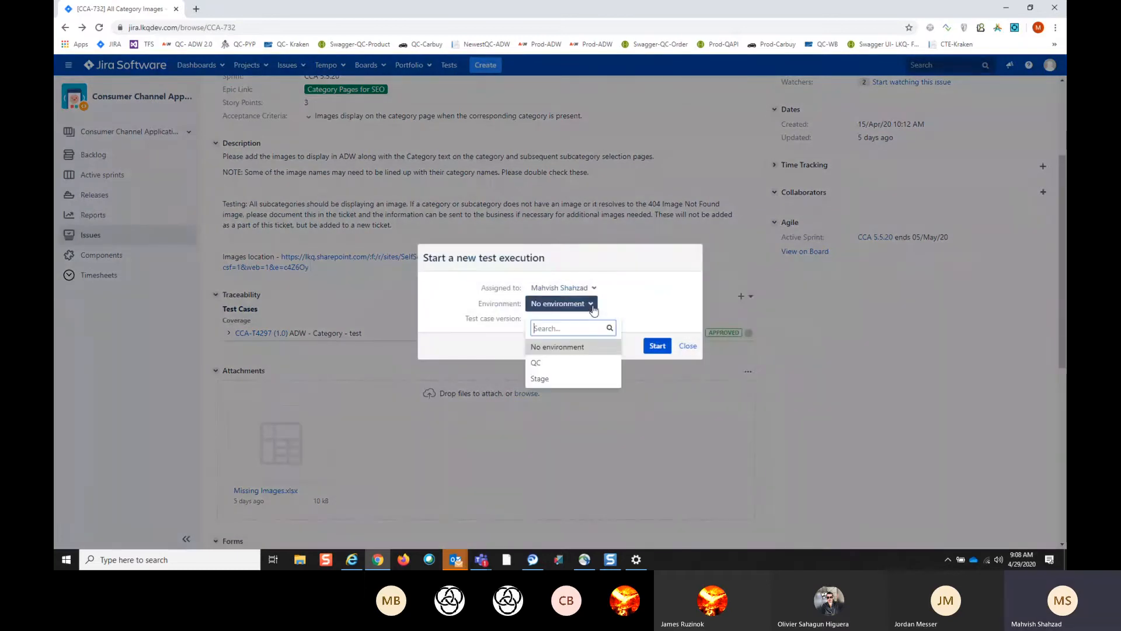
click(547, 364)
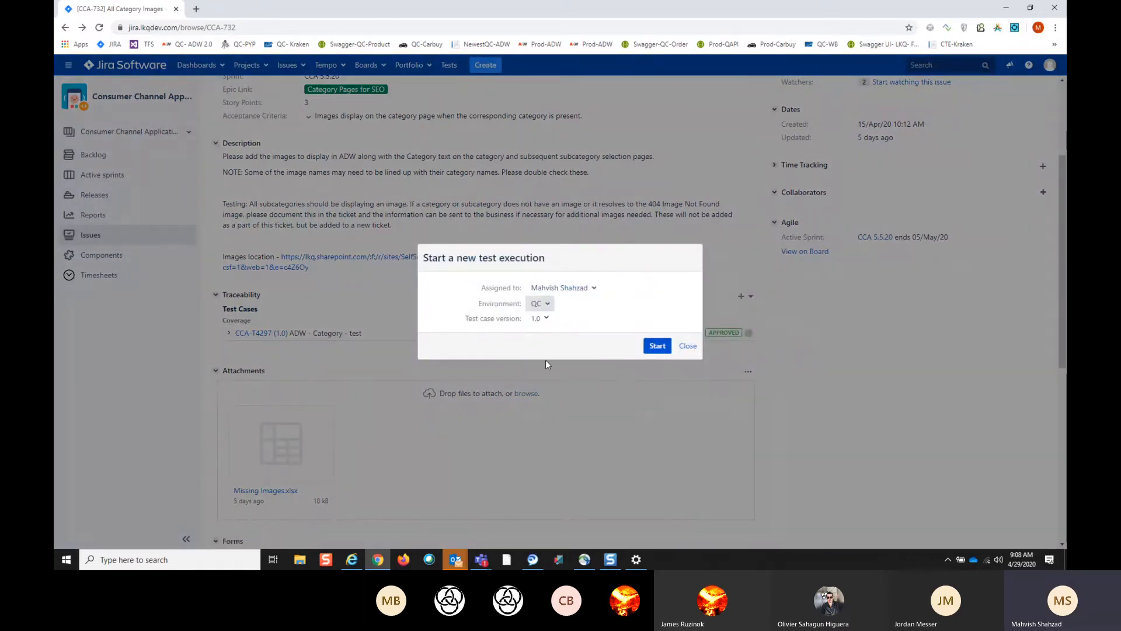
click(658, 348)
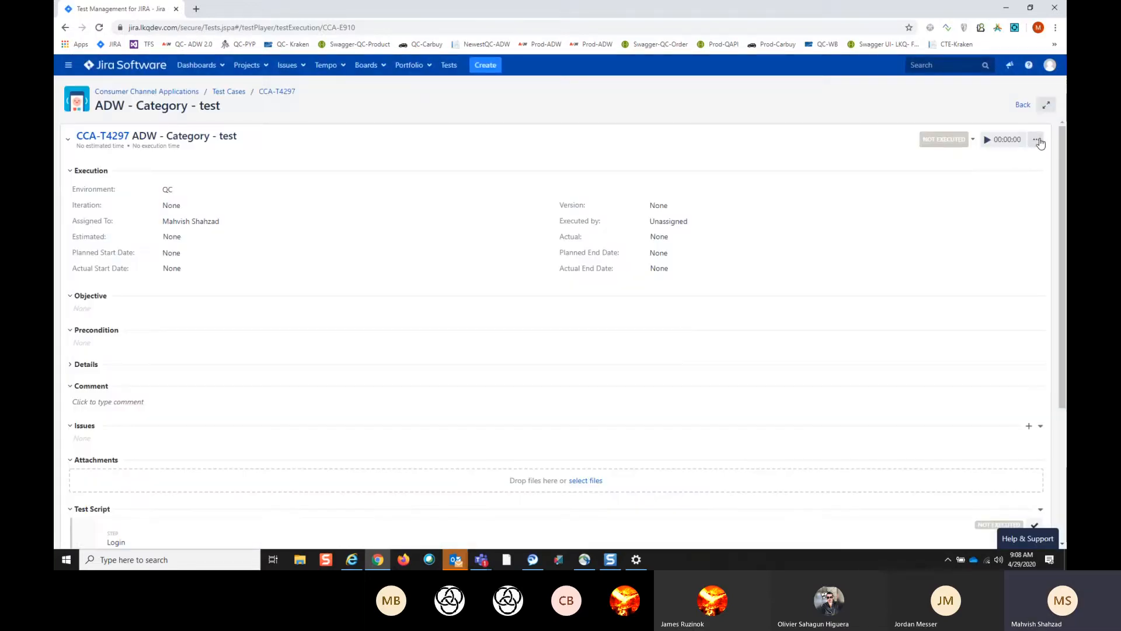
scroll(468, 348, down, 3)
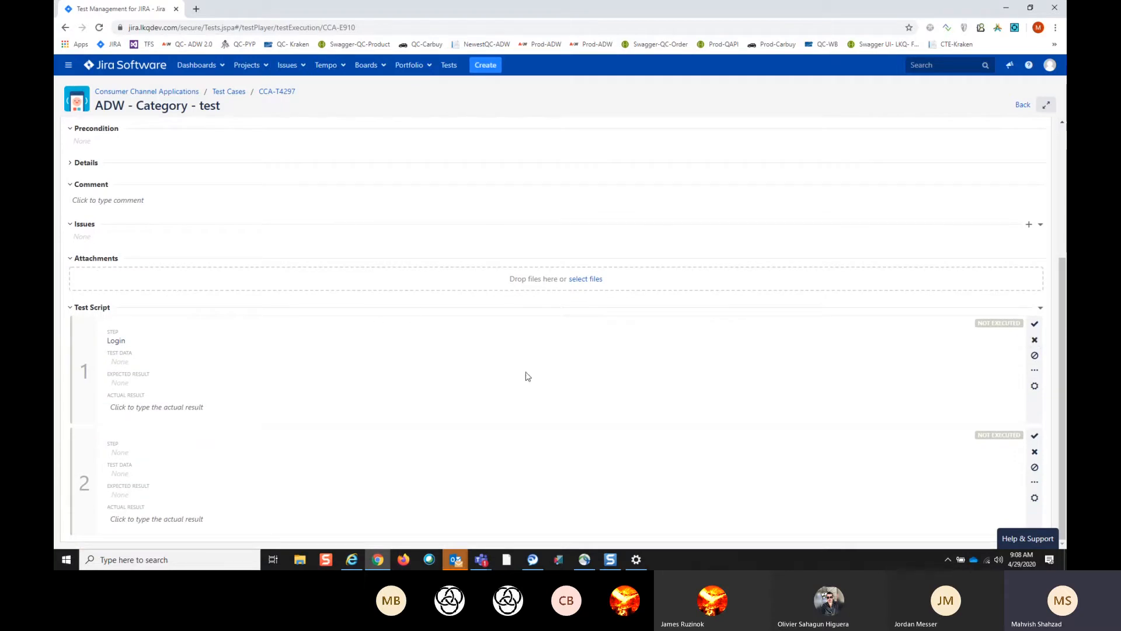
- Try to log an execution time of 00:05 and mark the test execution as Pass
scroll(933, 454, up, 3)
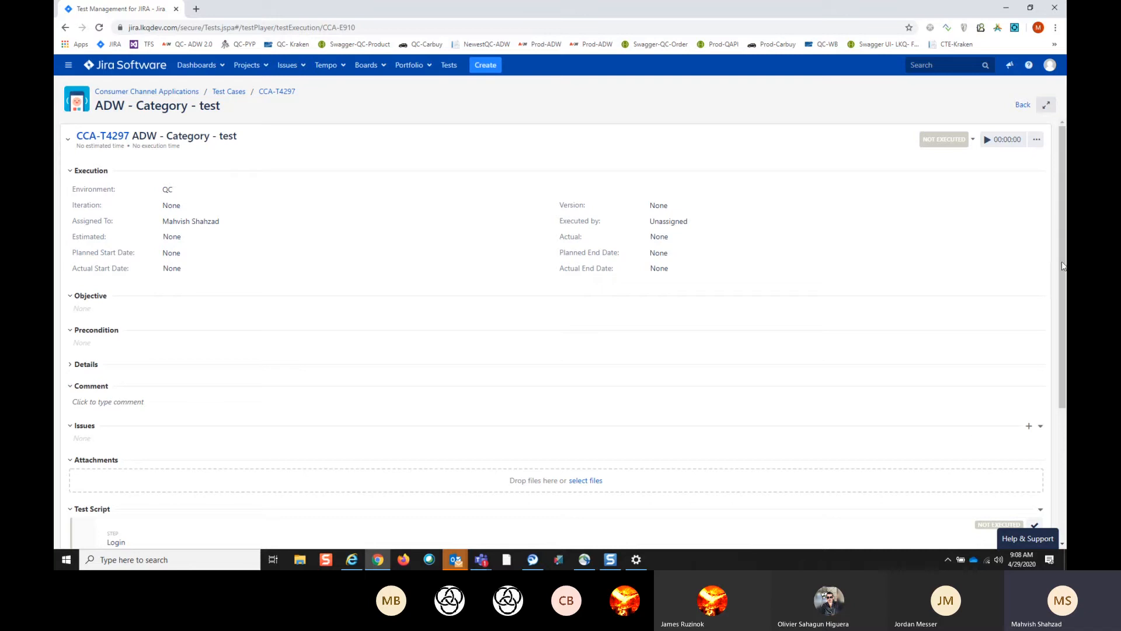
click(1037, 144)
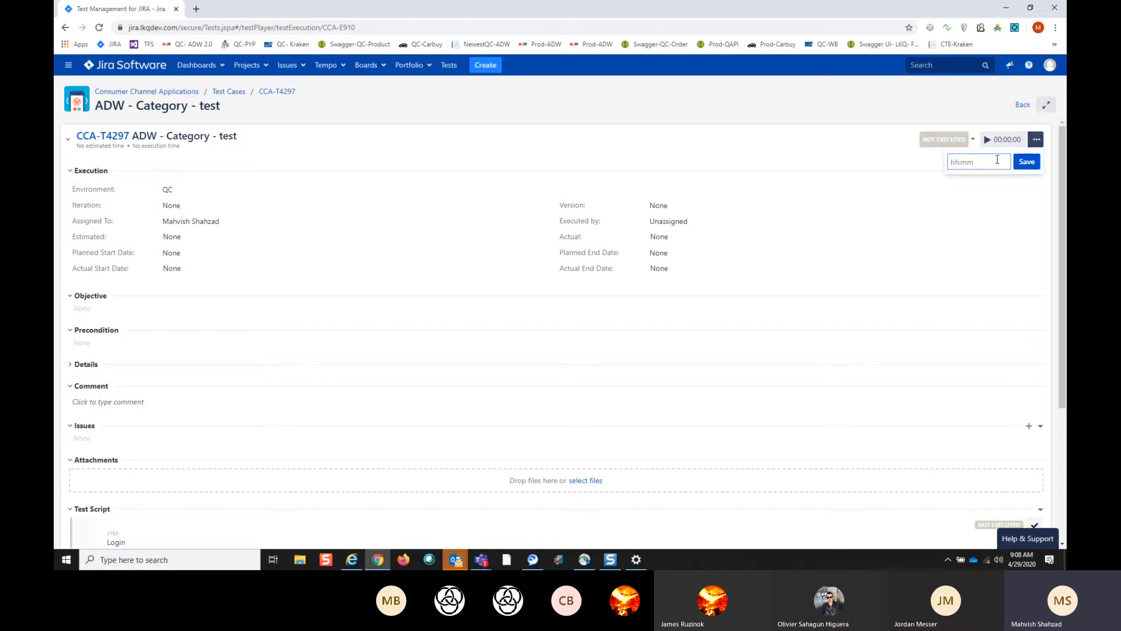
text(00:05)
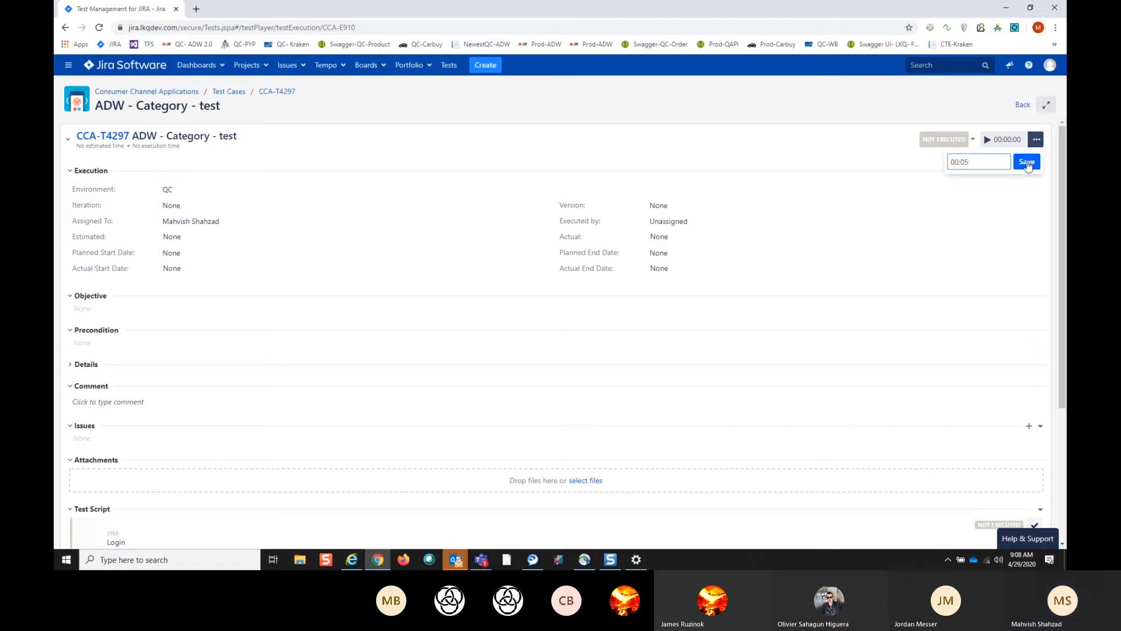
click(941, 142)
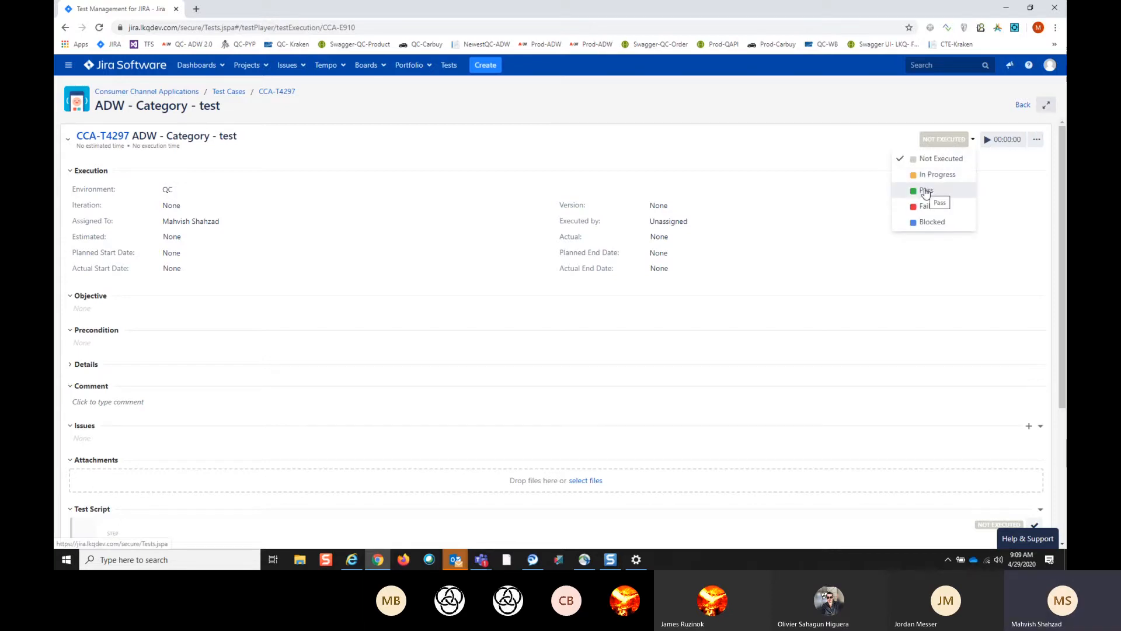
click(1023, 106)
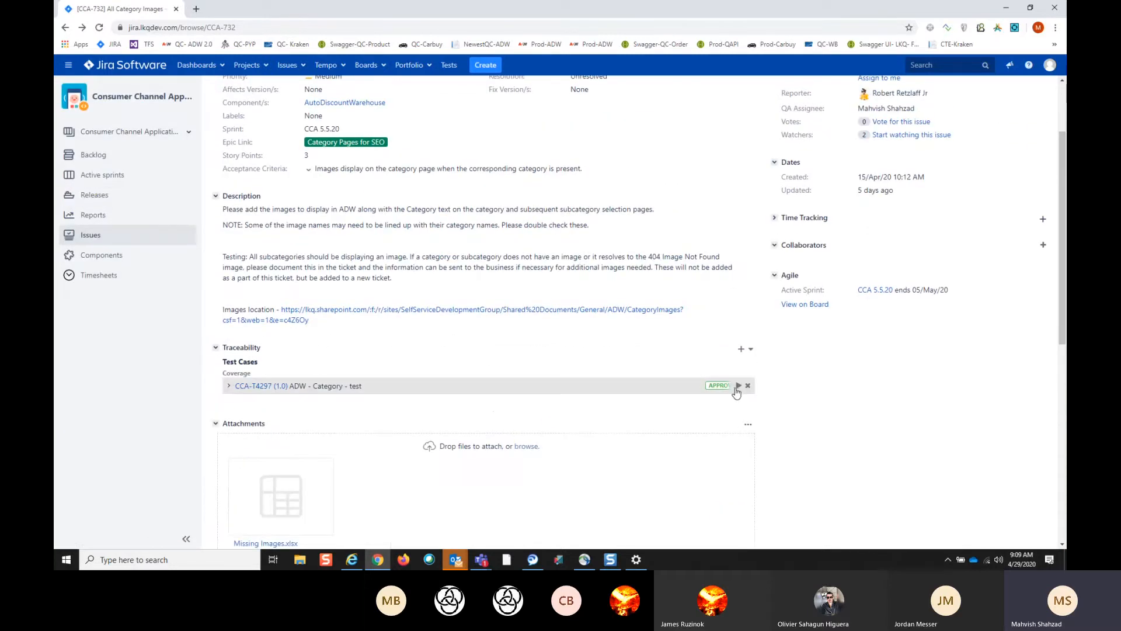
- Start another execution of test case CCA-T4297 from the story's traceability section, with QC as the environment
click(739, 386)
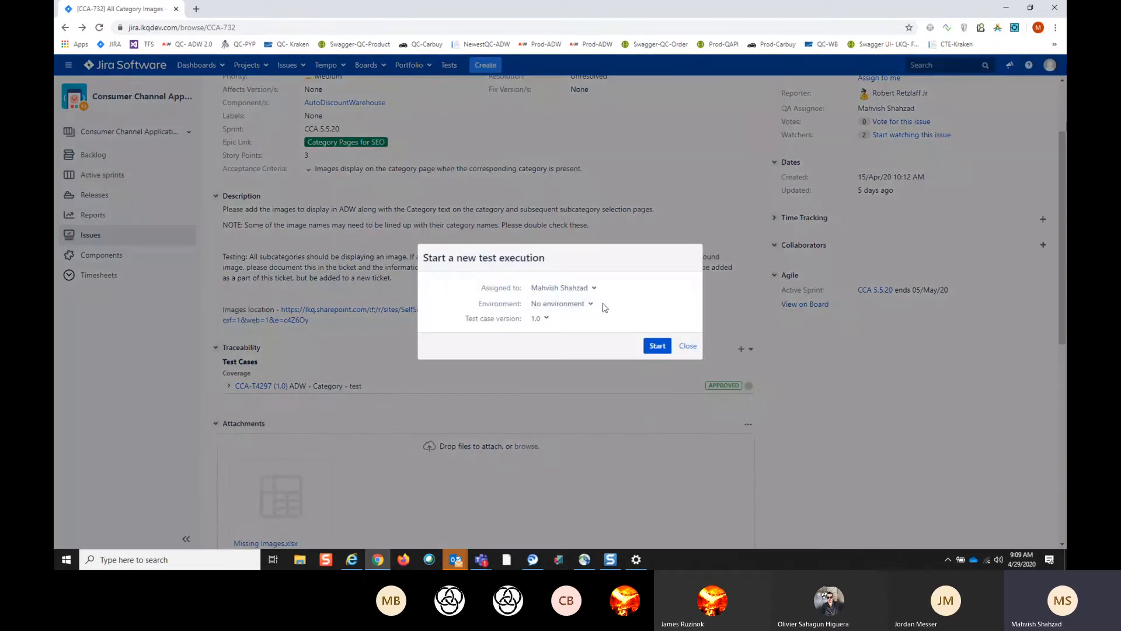
click(592, 304)
click(536, 363)
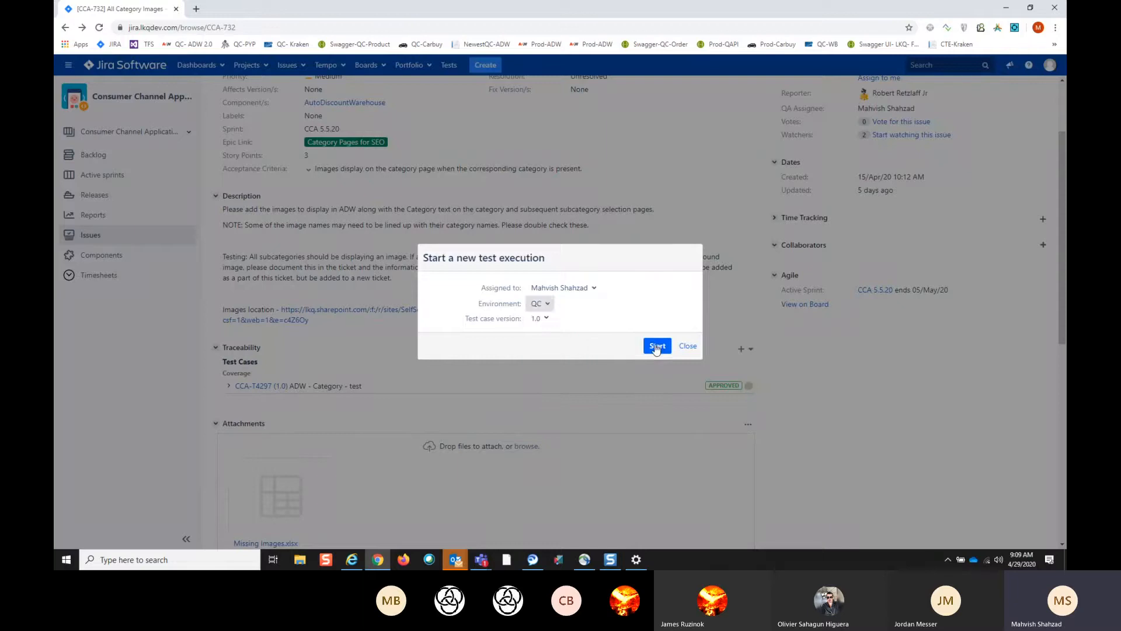
click(657, 347)
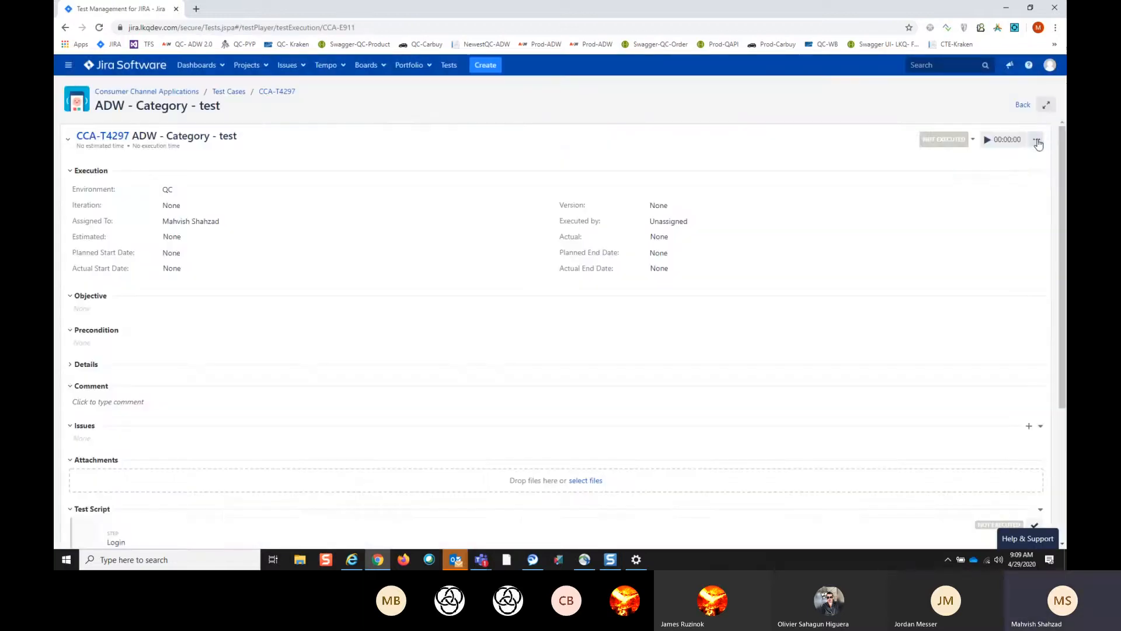
- Log an execution time of 00:05 for the test execution and set its status to Pass
click(1034, 141)
text(00:05)
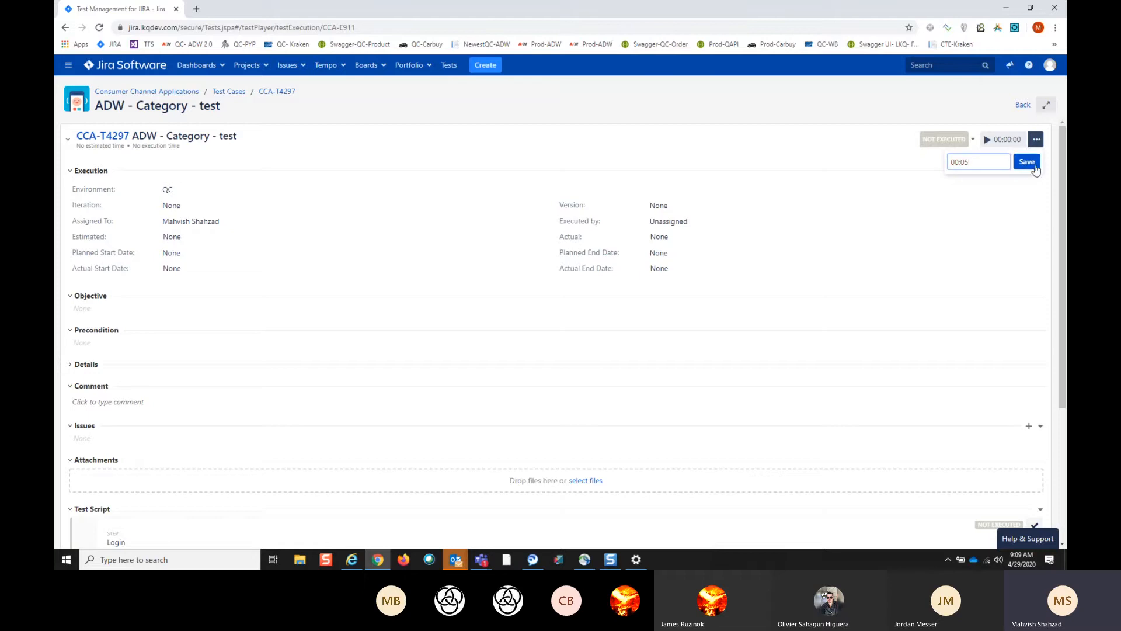
click(1033, 164)
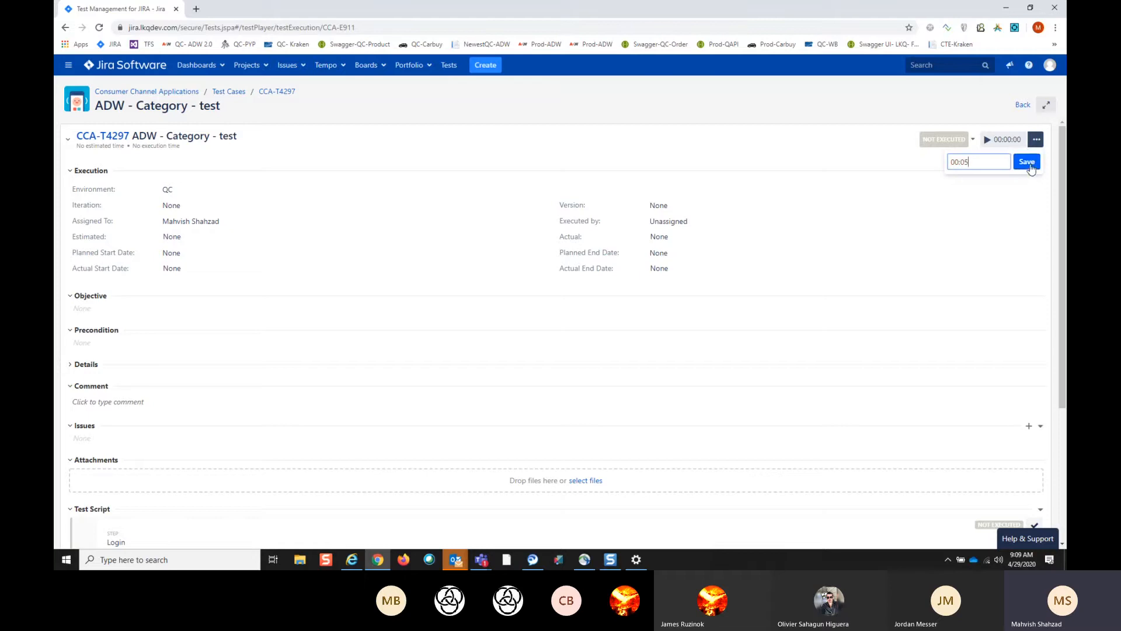
click(946, 140)
click(943, 190)
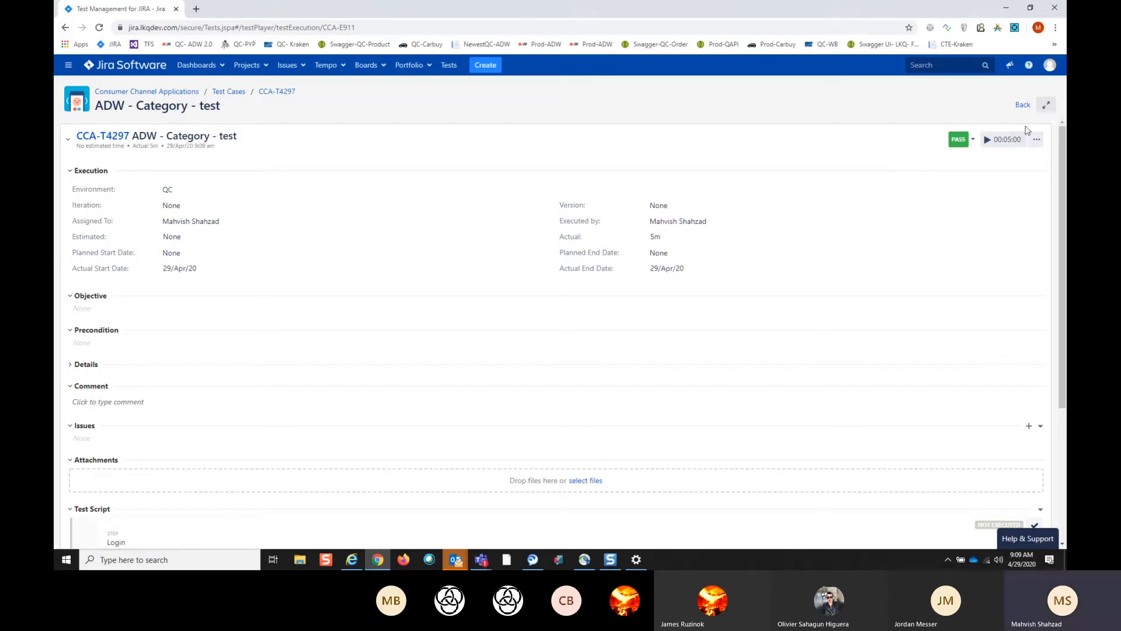
- Return to story CCA-732 and examine its traceability section and the options for linking test cases, cycles and plans
click(1024, 107)
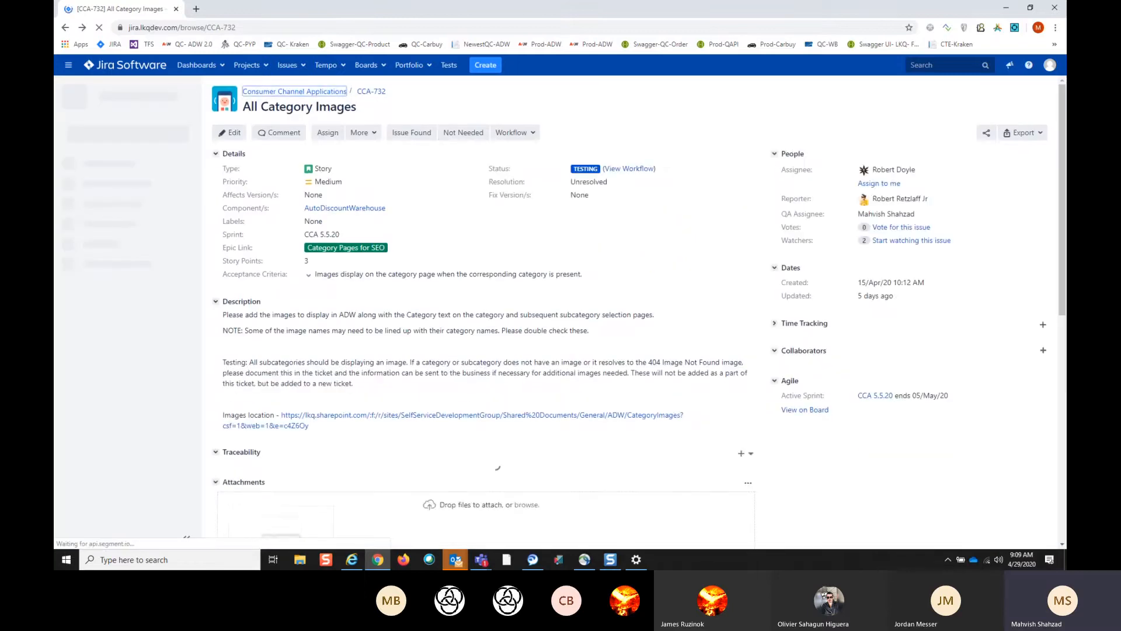
scroll(364, 360, down, 4)
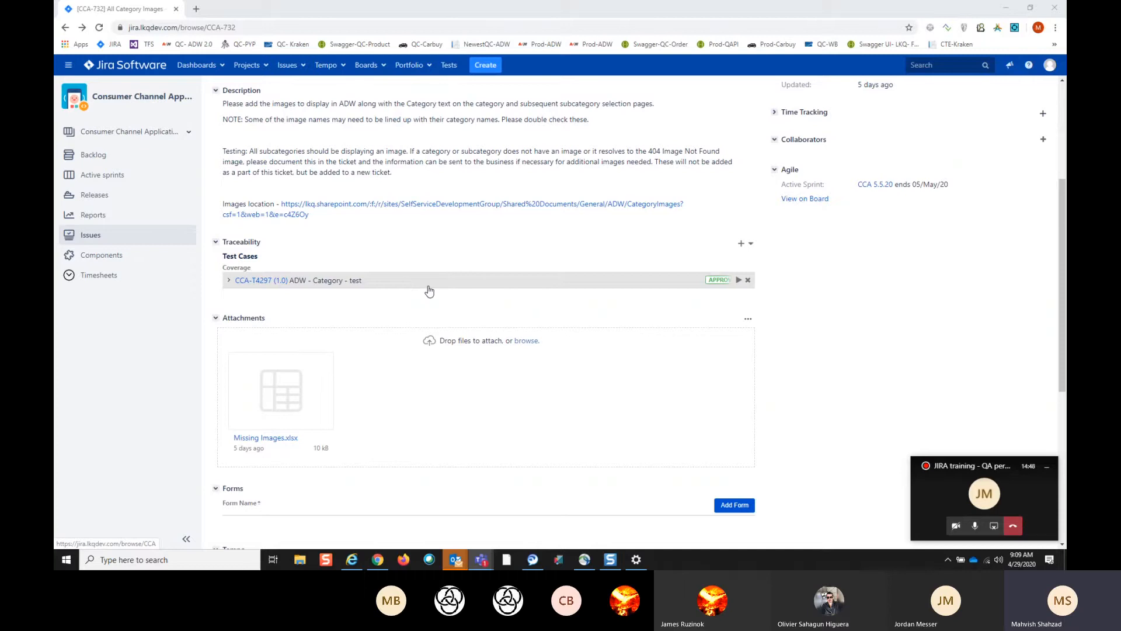
scroll(430, 291, down, 3)
scroll(430, 290, up, 4)
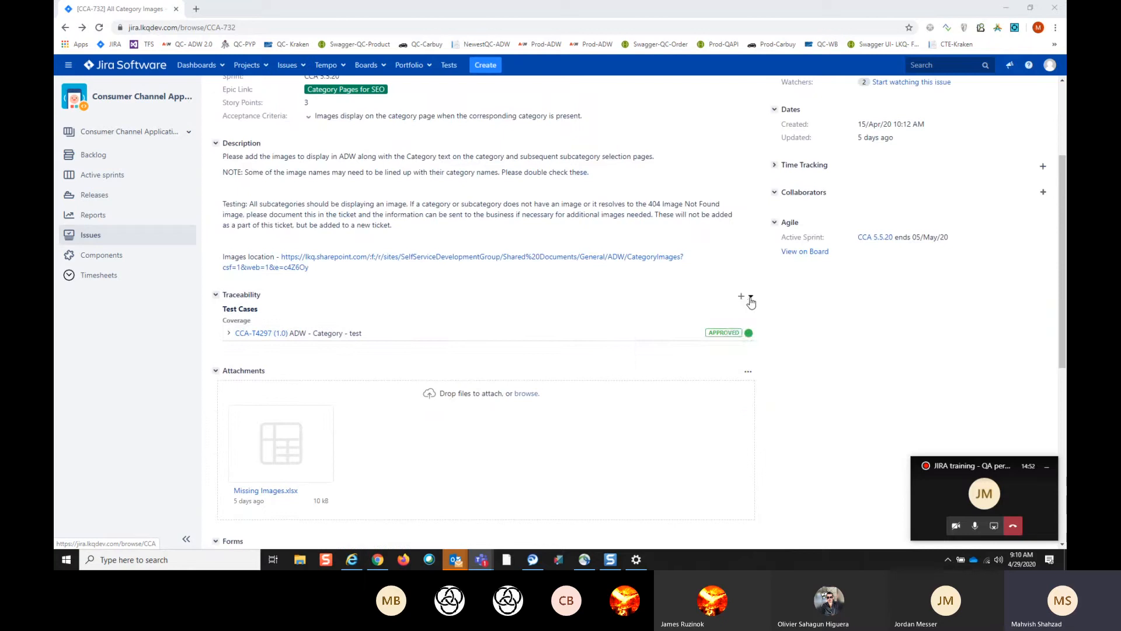
click(750, 298)
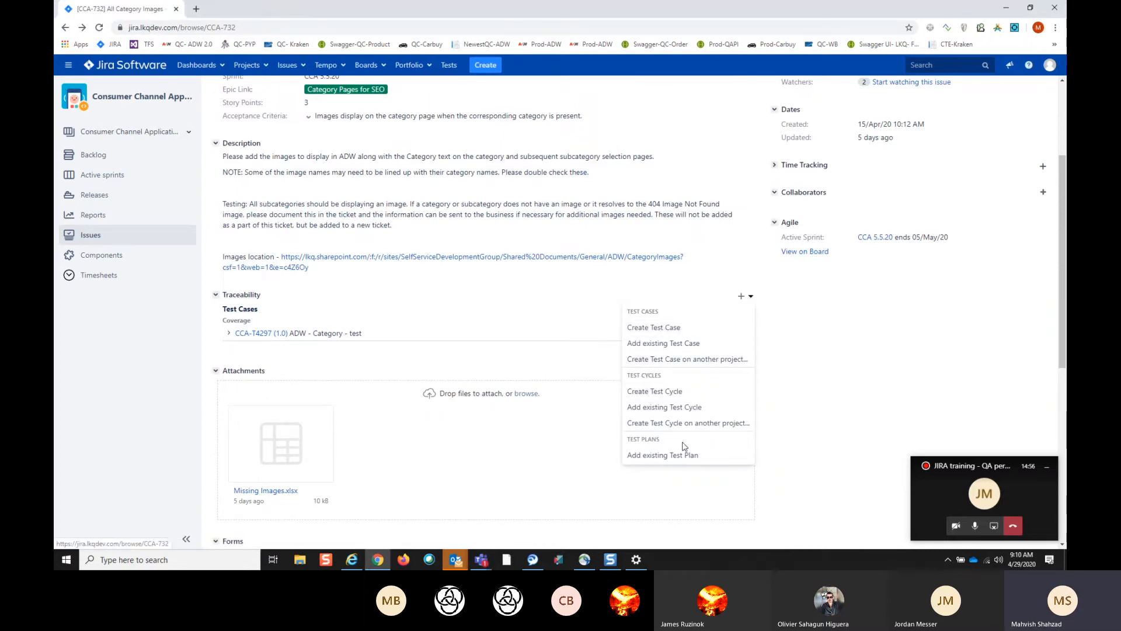
click(565, 300)
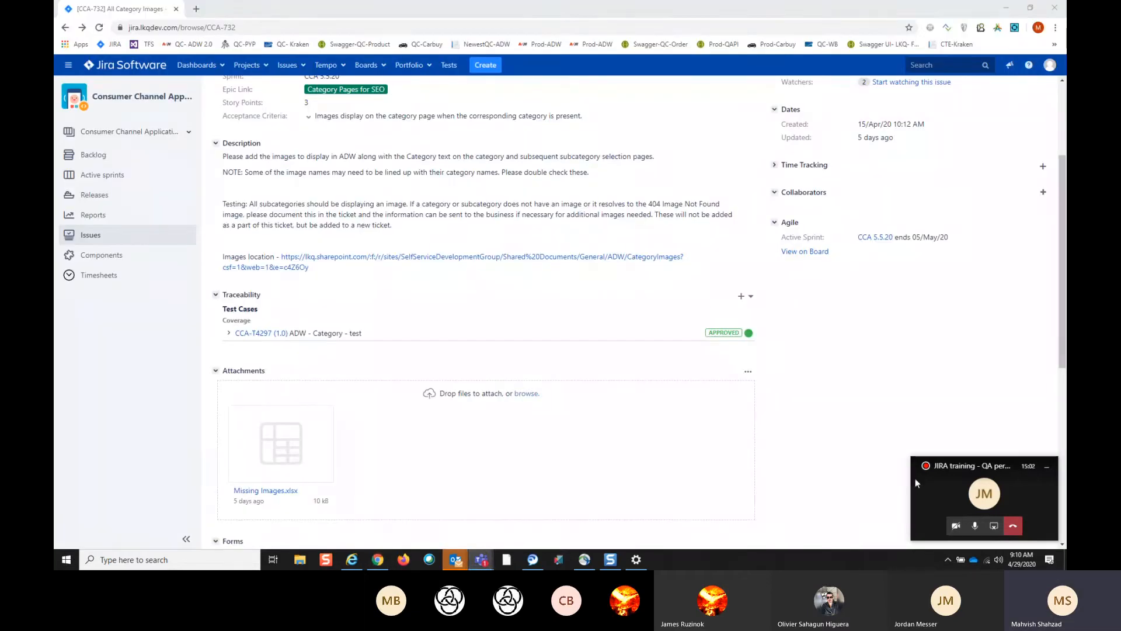
click(975, 526)
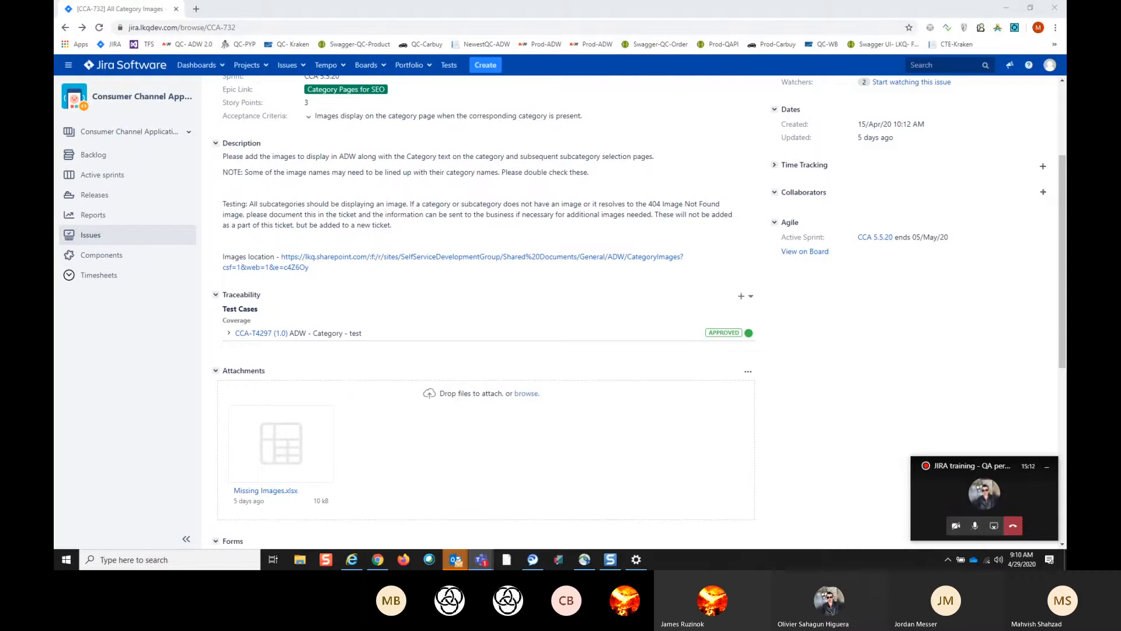
scroll(283, 383, up, 5)
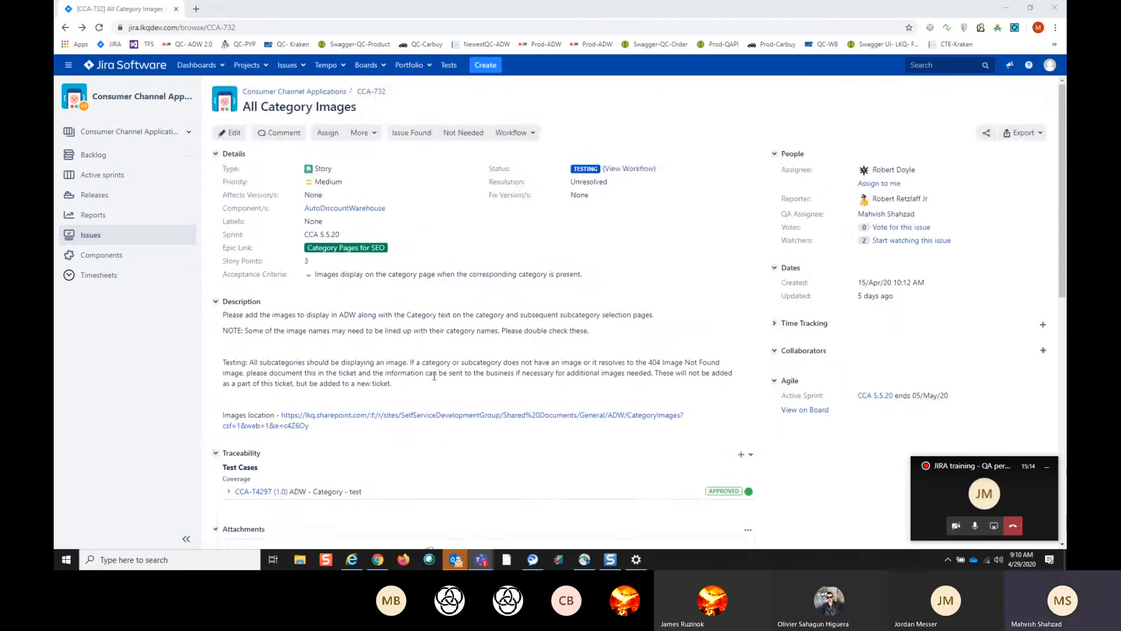
scroll(270, 404, down, 2)
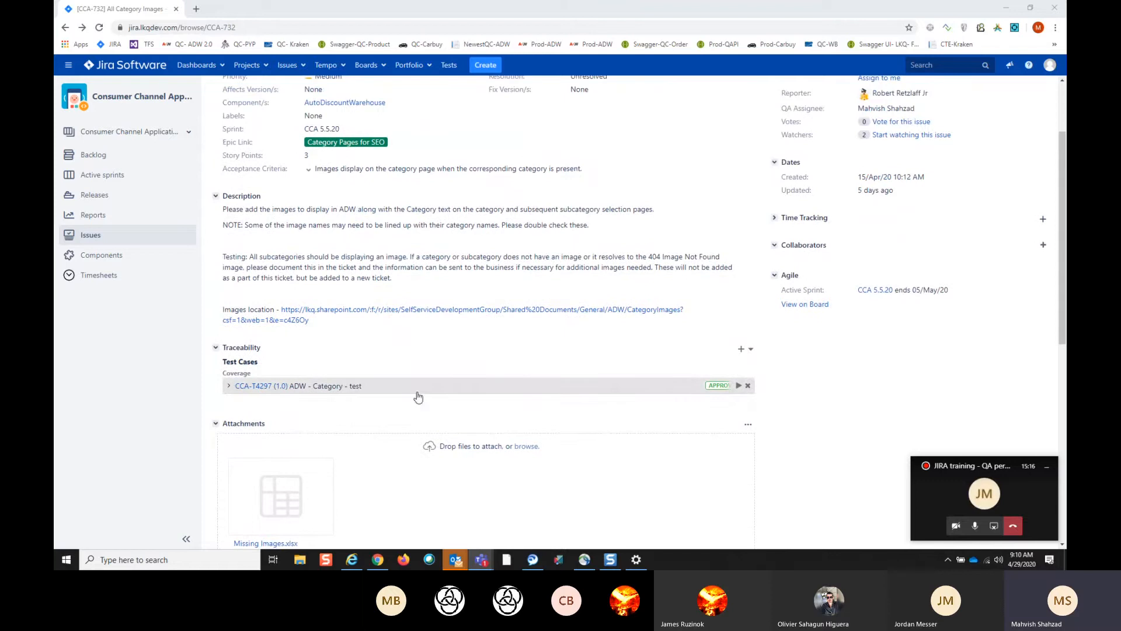
- Browse the test cases in the ADW 2.0 folder through to the last page of the list
click(449, 66)
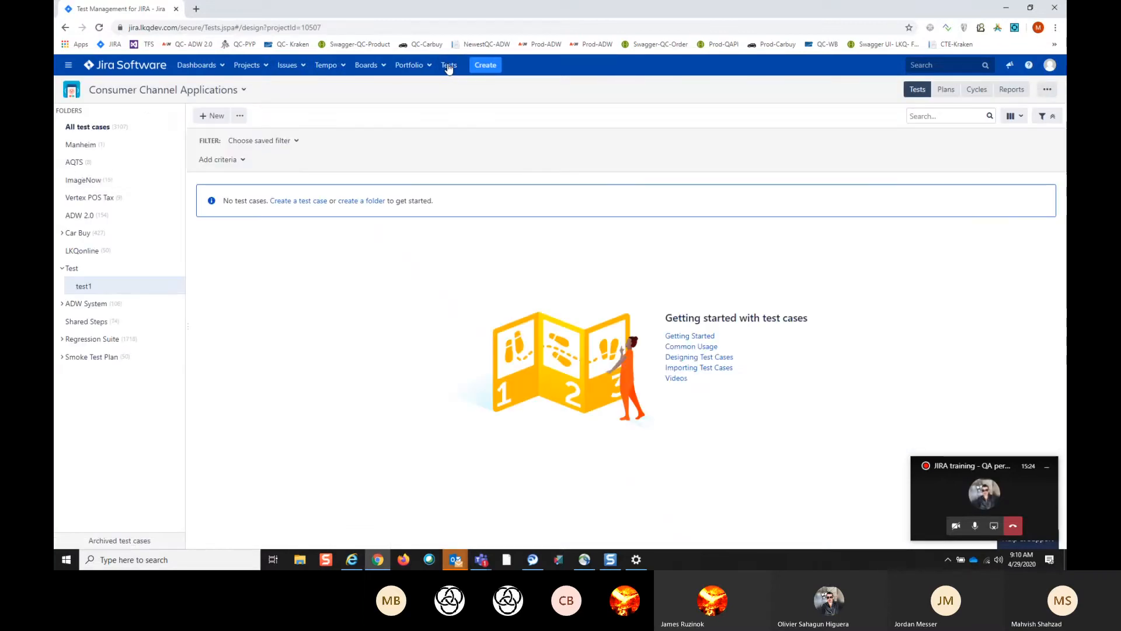
click(87, 217)
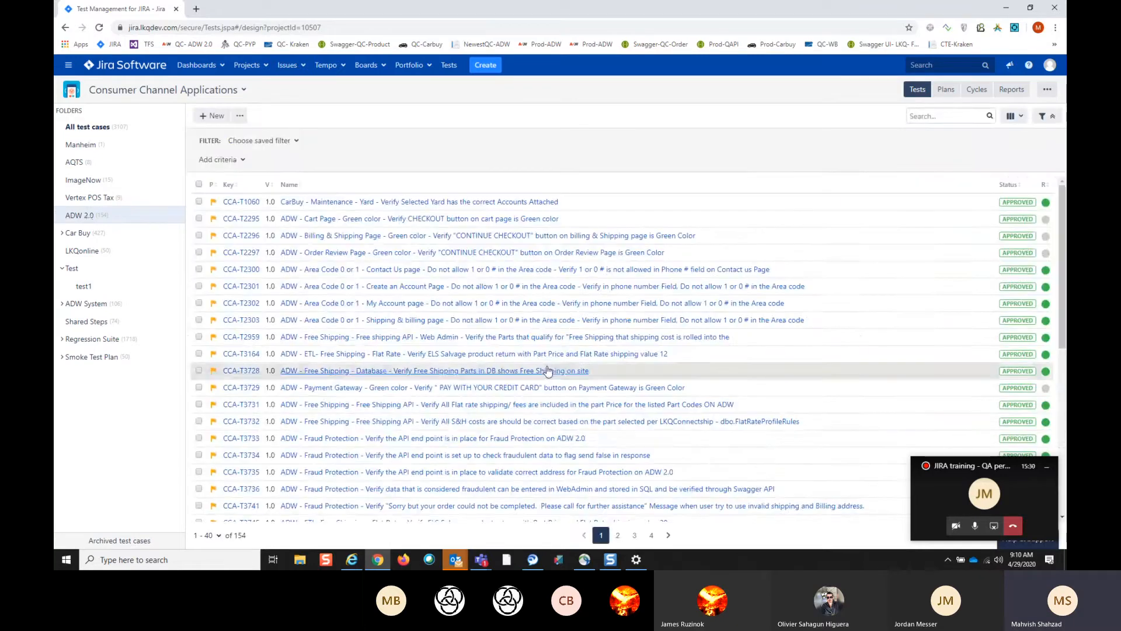
scroll(547, 374, down, 5)
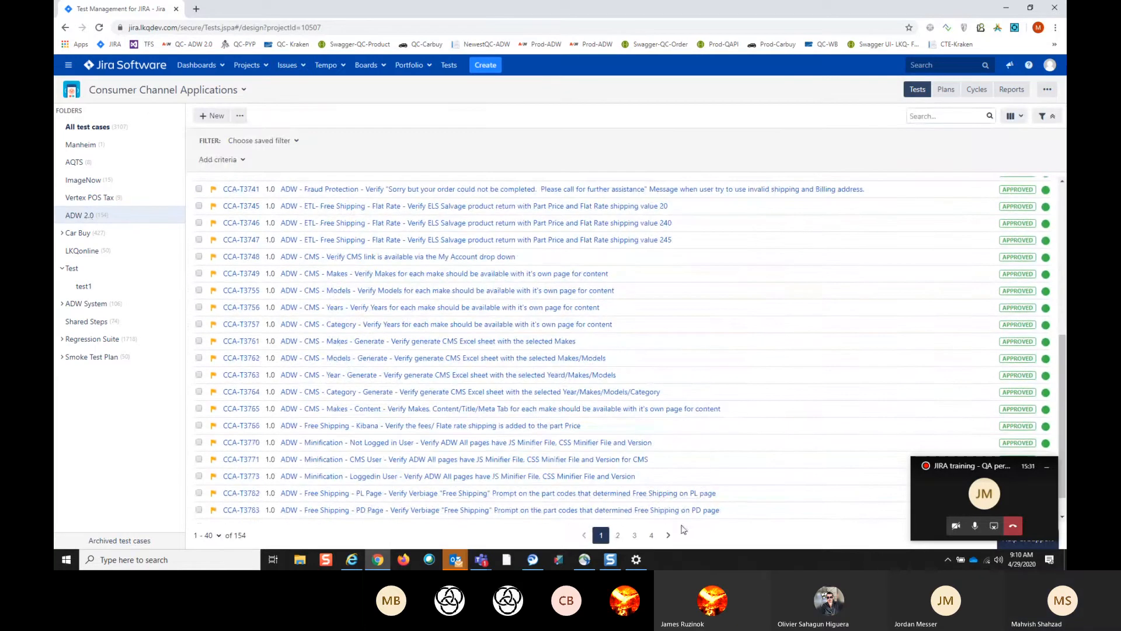
click(652, 535)
scroll(545, 421, down, 3)
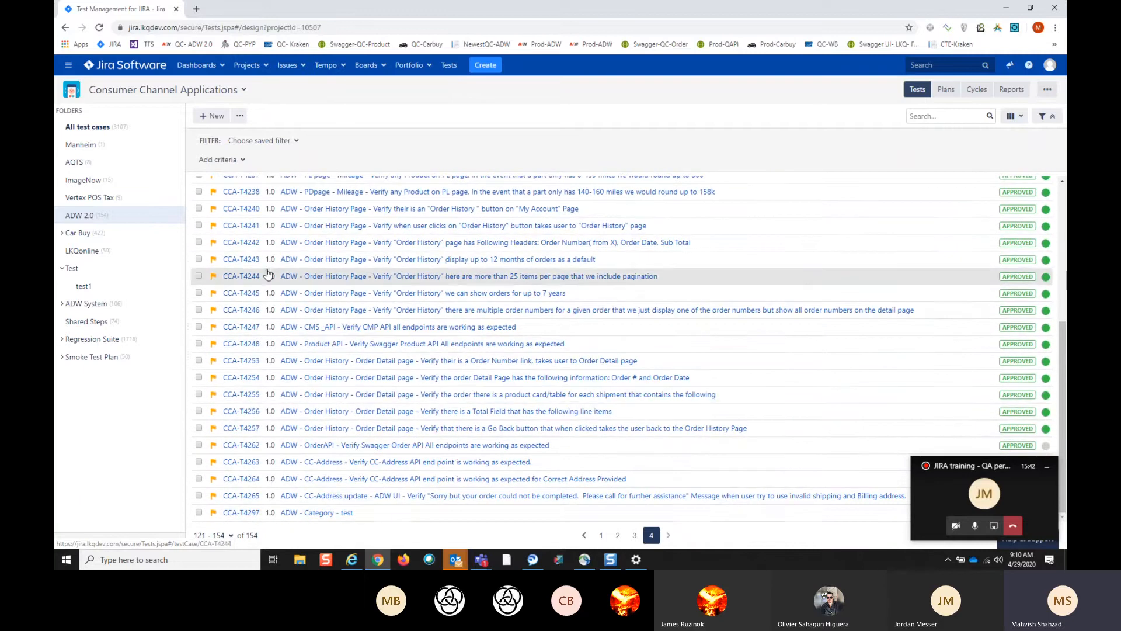
scroll(341, 351, up, 5)
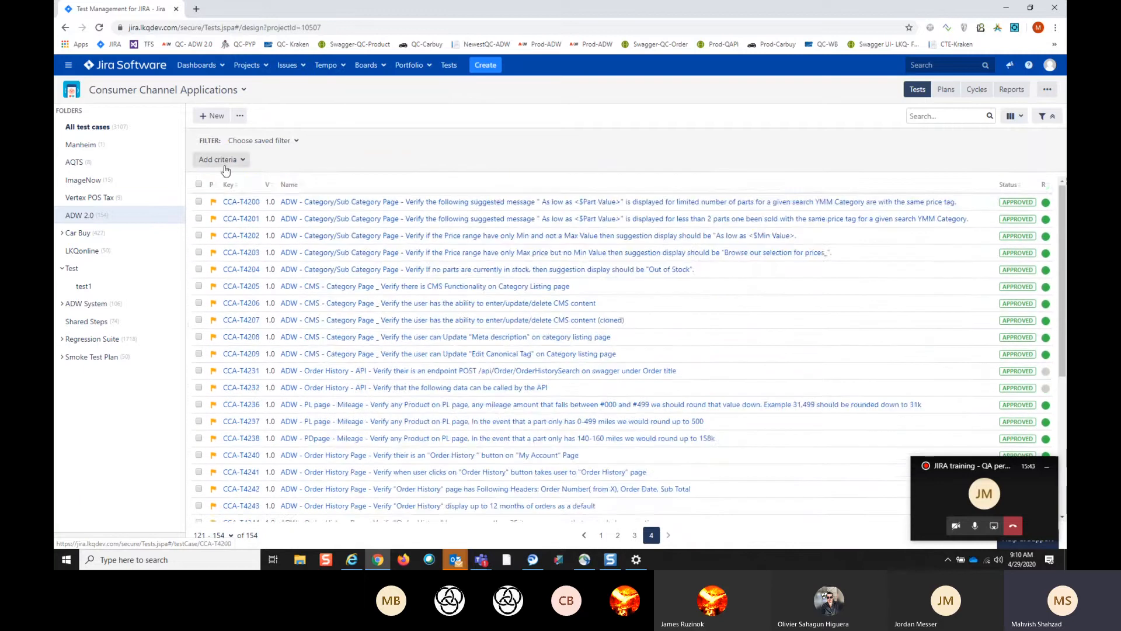
- Open a new test case form in the ADW 2.0 folder and look at its test script and traceability sections
click(219, 119)
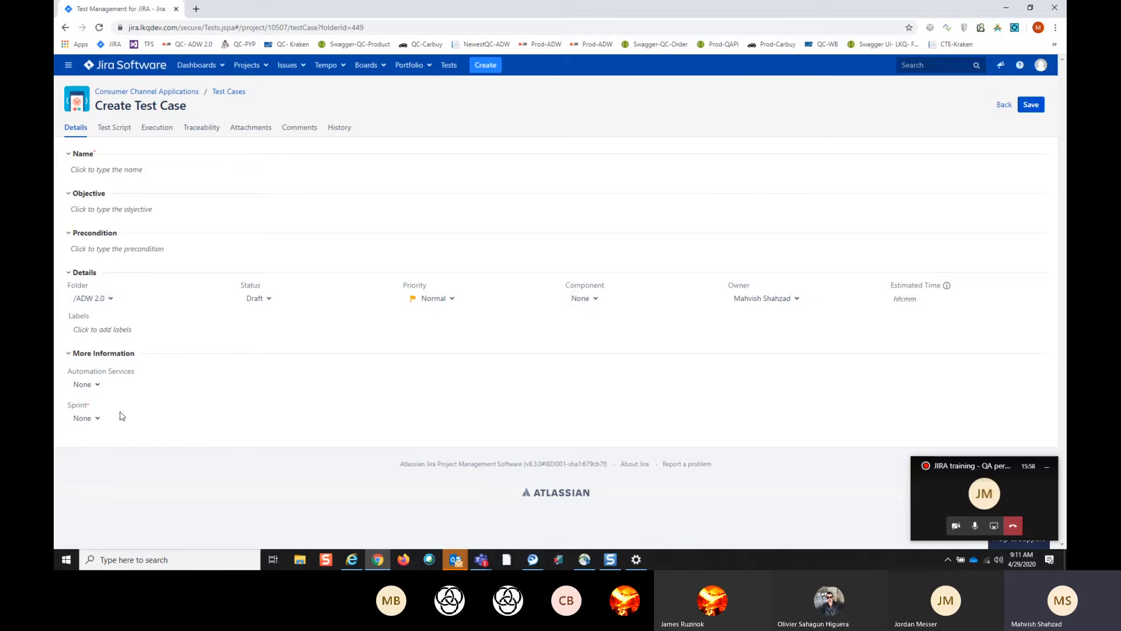
click(124, 130)
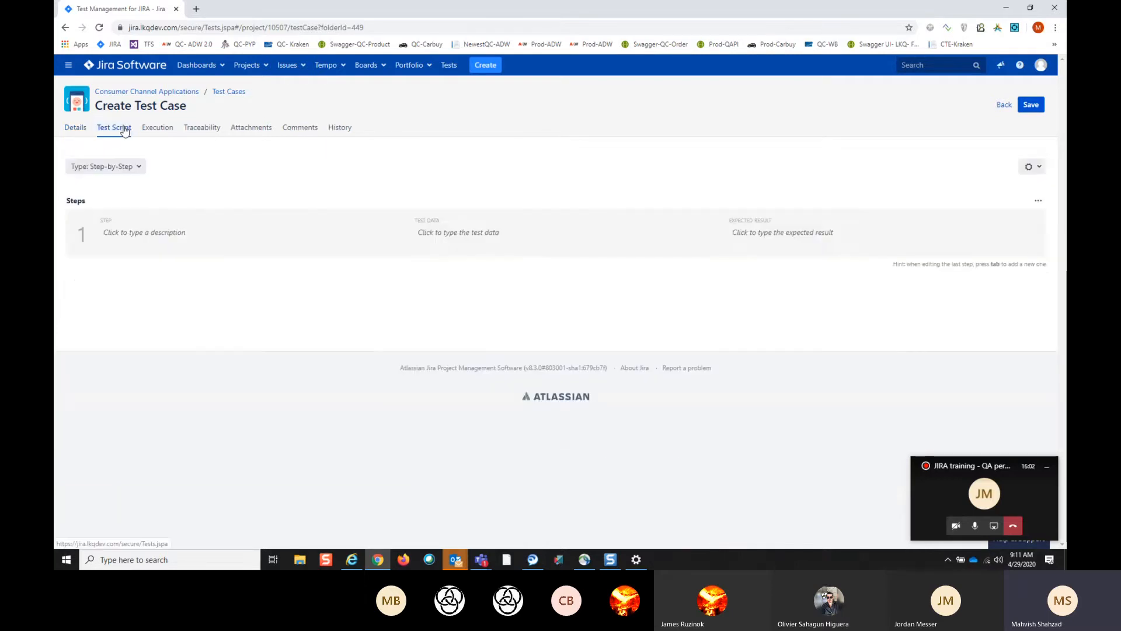
click(217, 130)
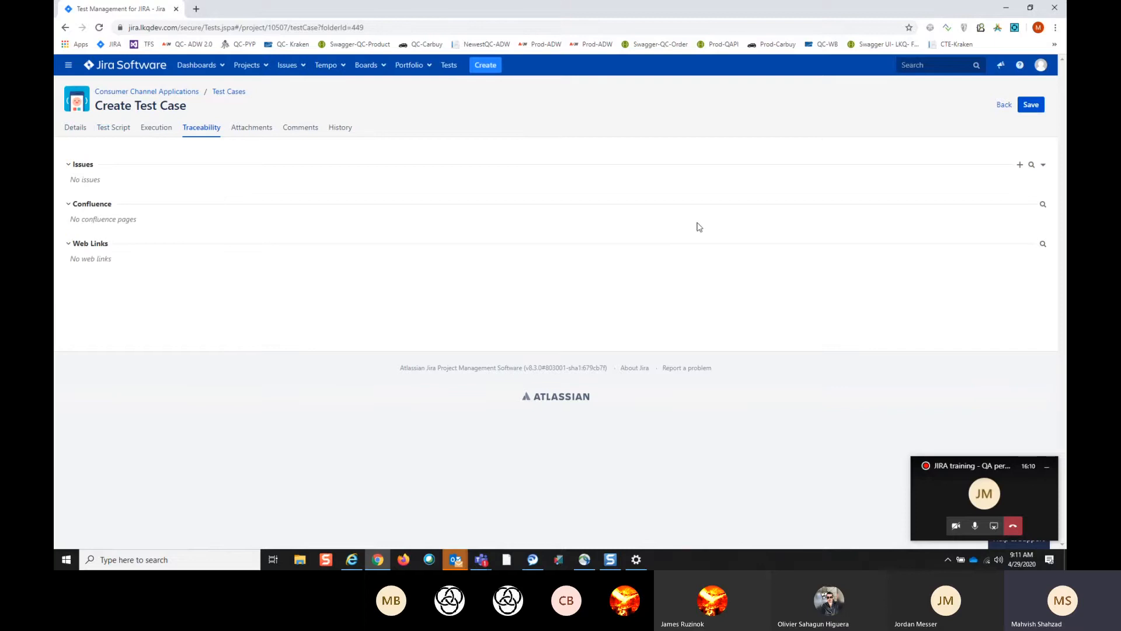
- Try to find an issue to link in the Consumer Channel Applications project by key "CCA-4", and abandon the new test case unsaved
click(1031, 165)
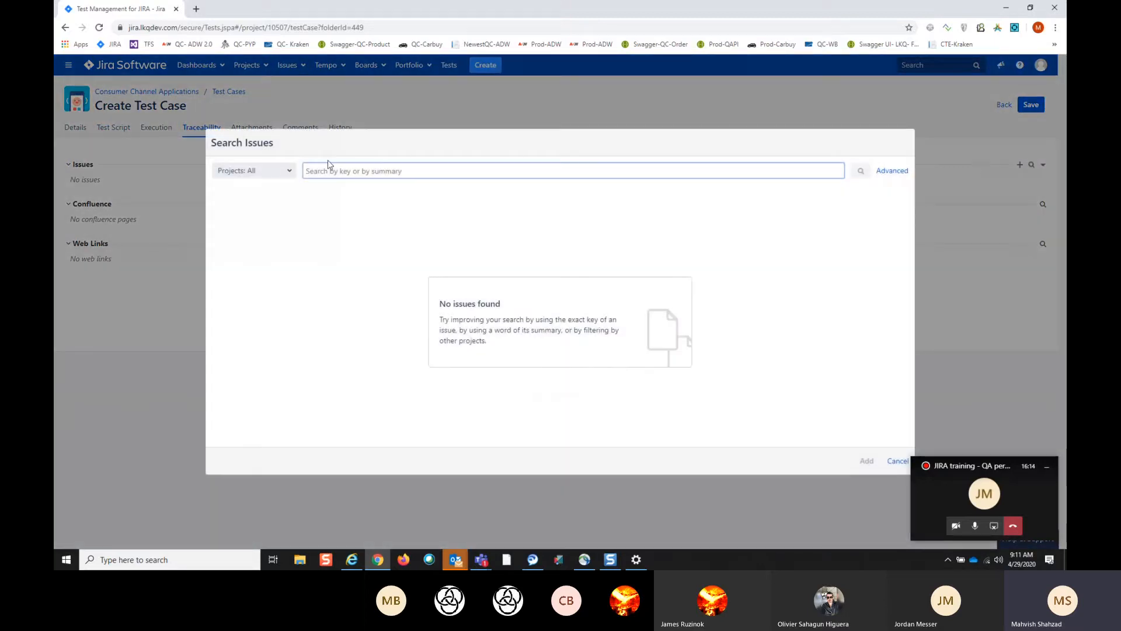
click(292, 174)
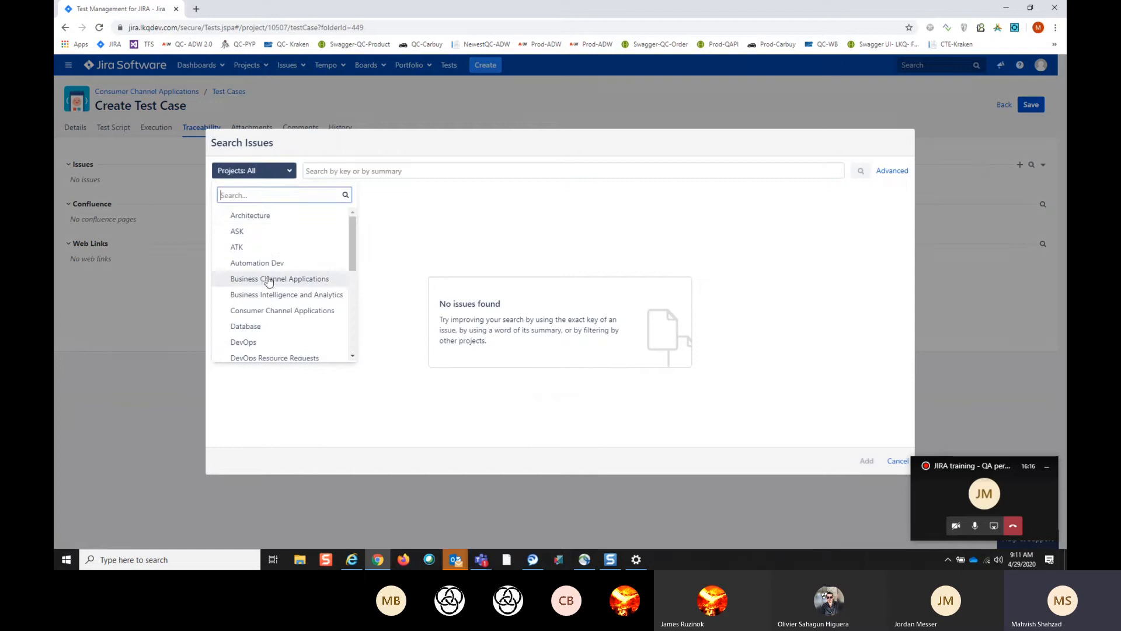
click(270, 313)
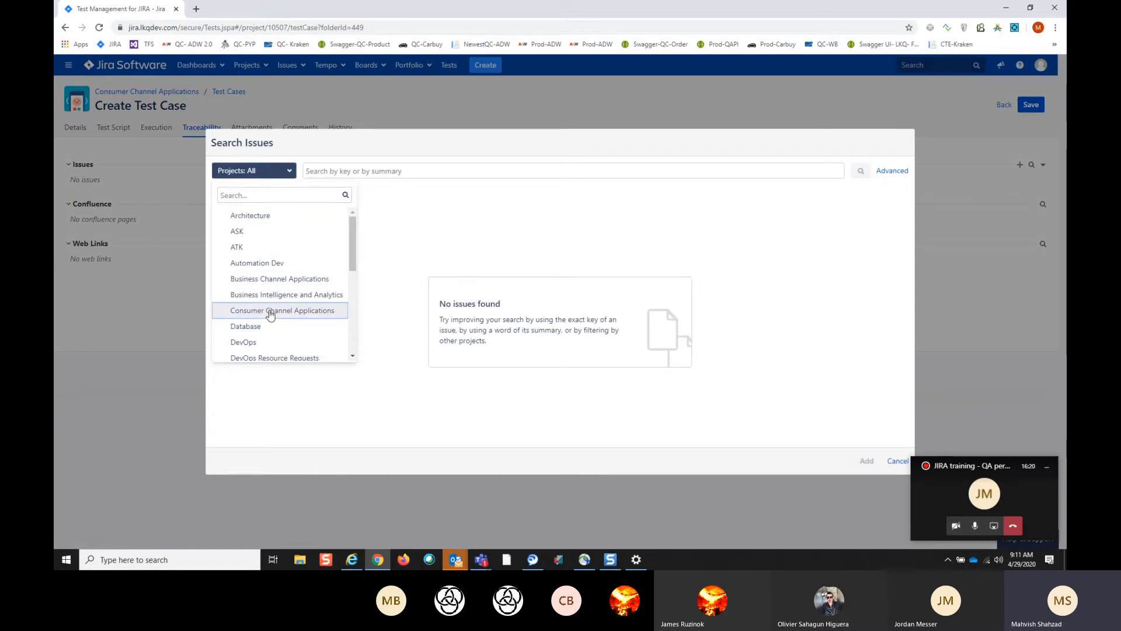
click(271, 312)
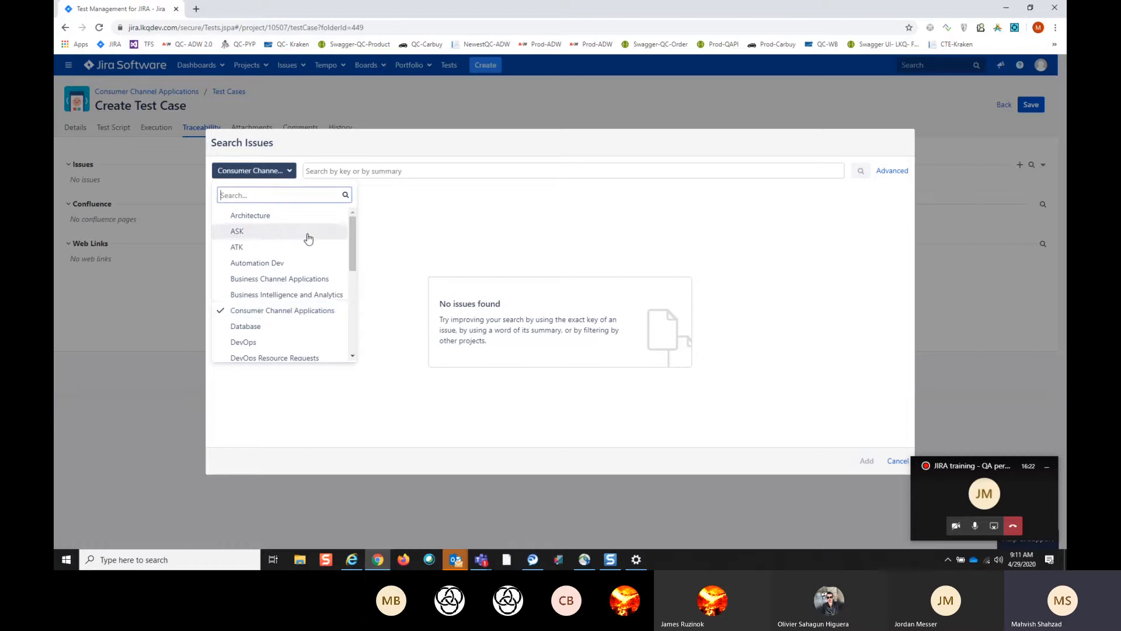
click(343, 171)
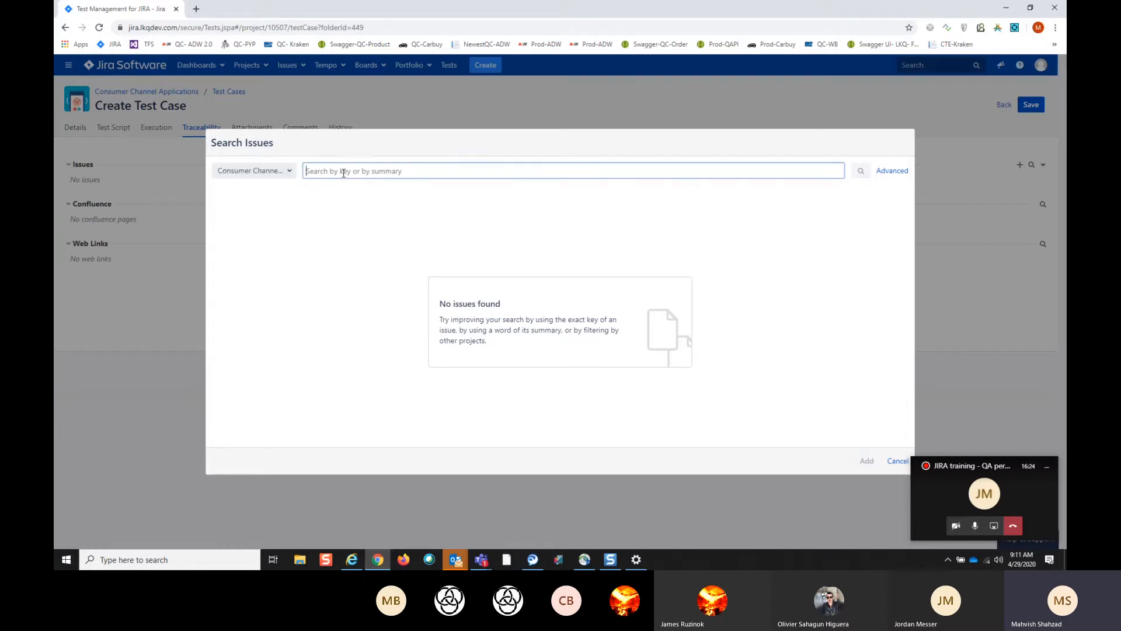
text(CCA-43)
click(898, 461)
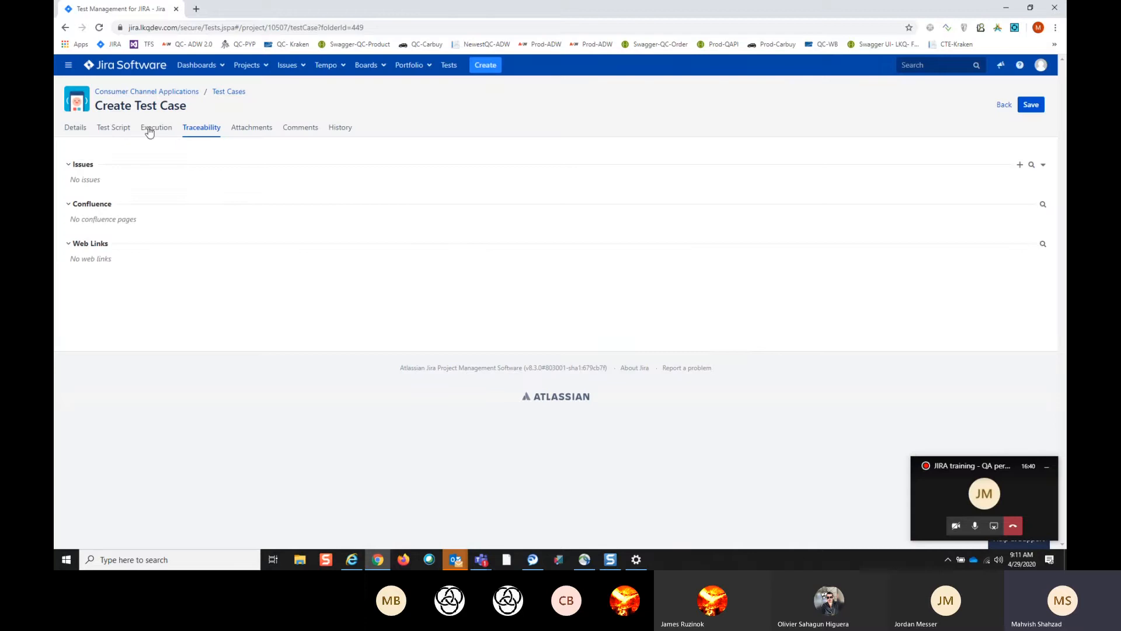
click(450, 65)
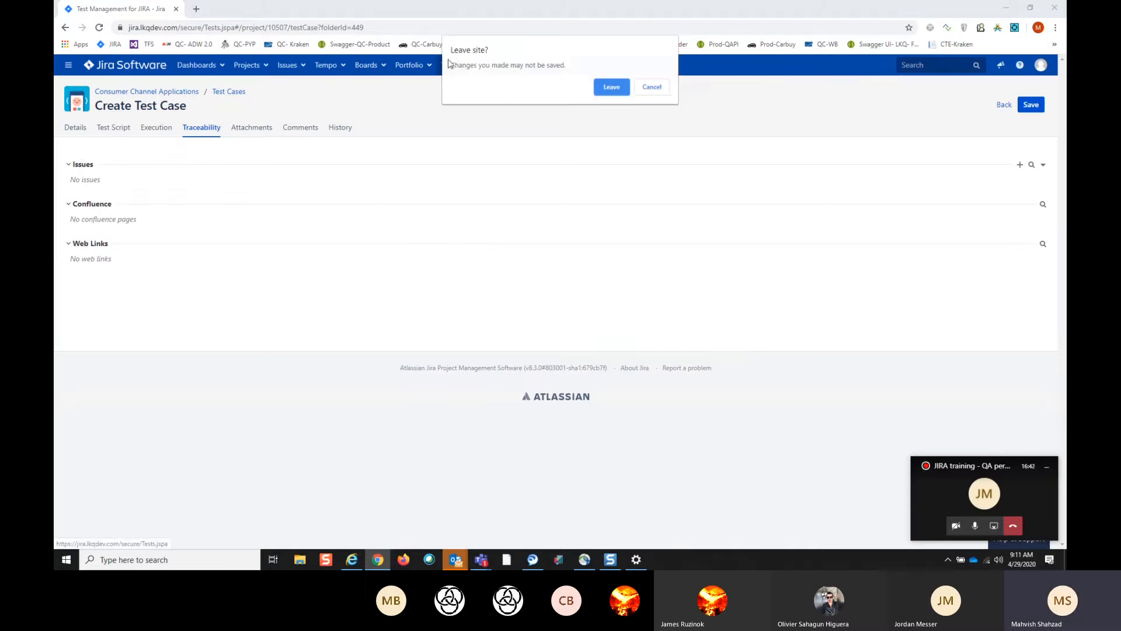
click(614, 88)
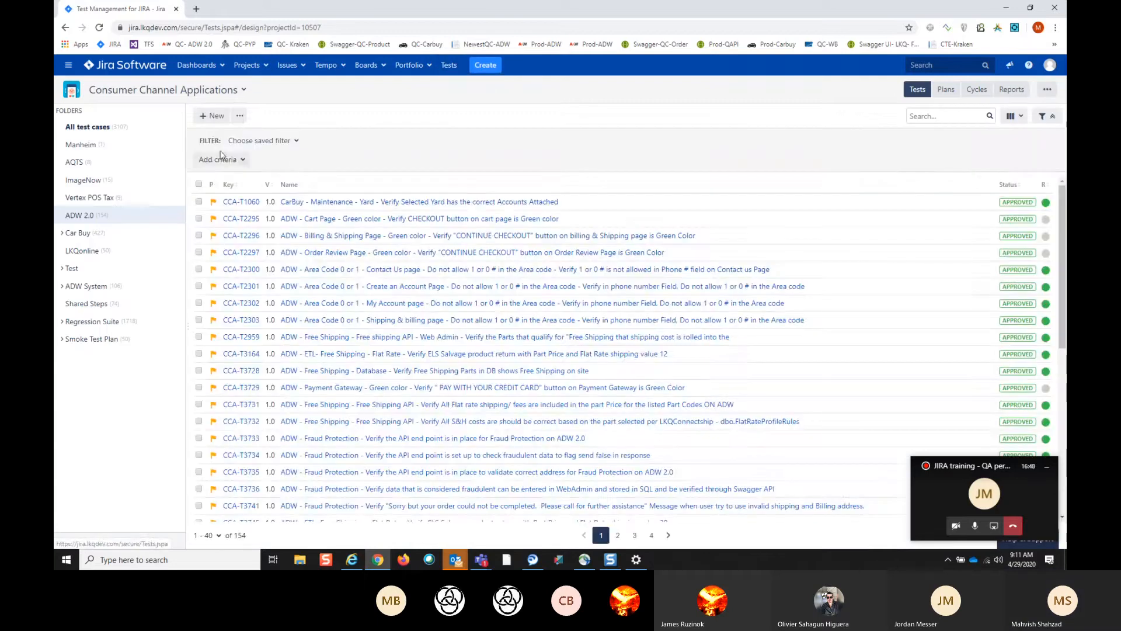
- Clone the "ADW - Category - test" test case (CCA-T4297) from the last page of the ADW 2.0 folder
click(239, 119)
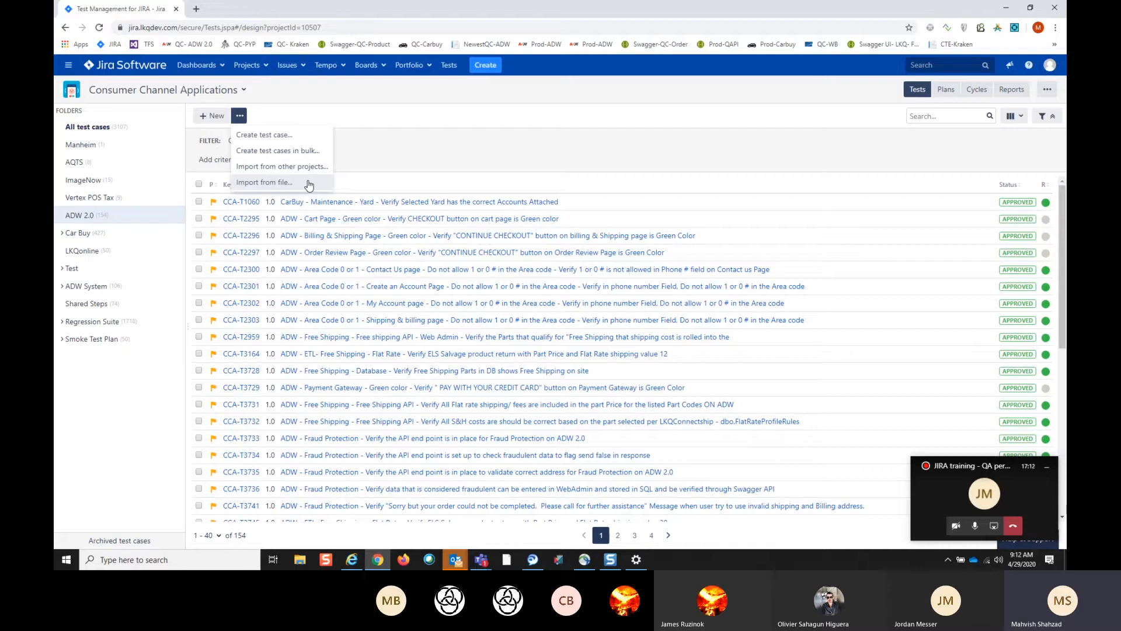
scroll(483, 201, down, 5)
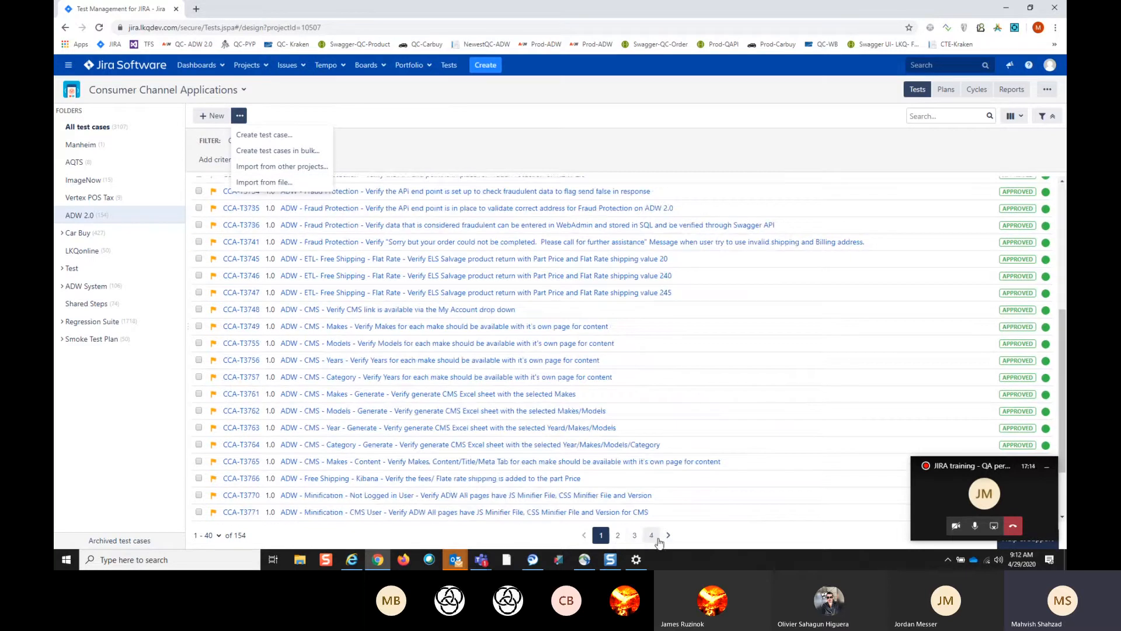
click(652, 536)
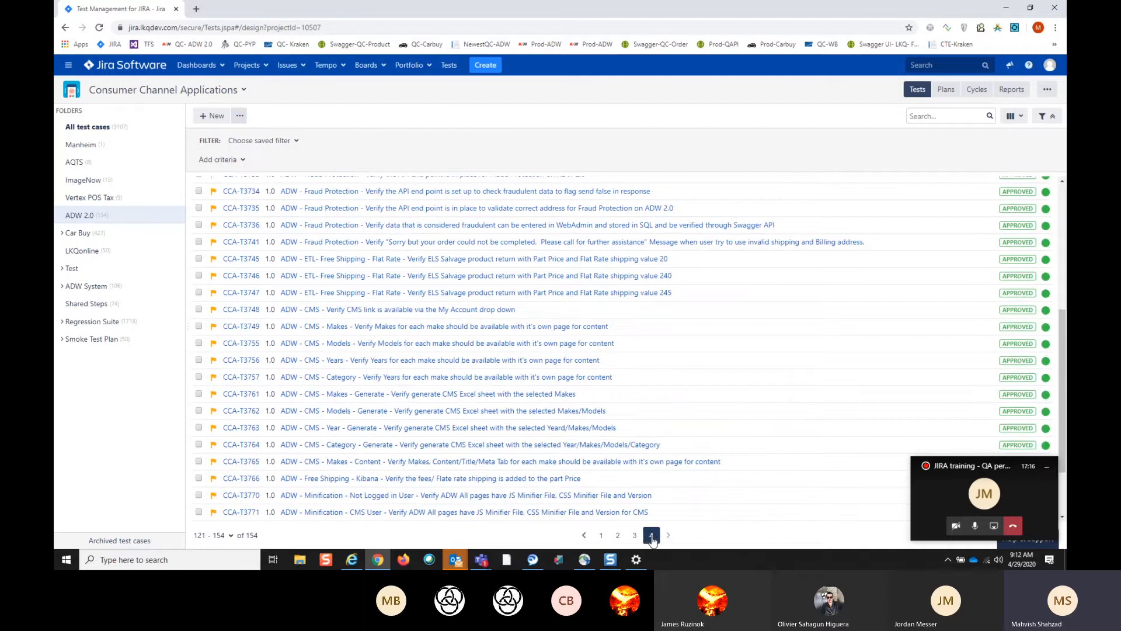
scroll(579, 508, down, 5)
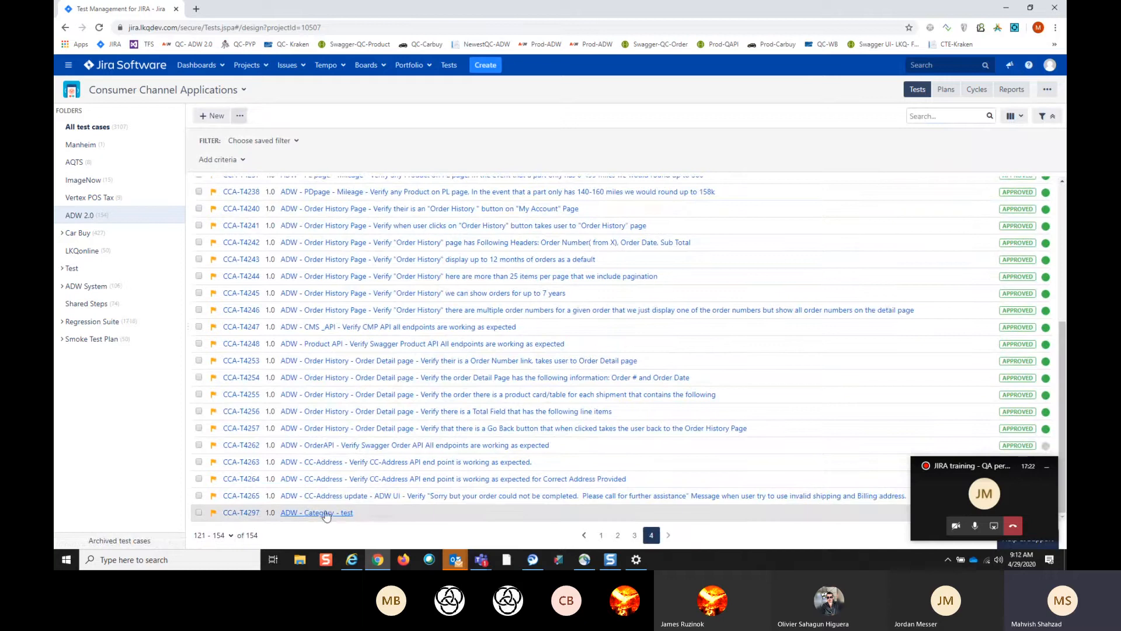
click(198, 513)
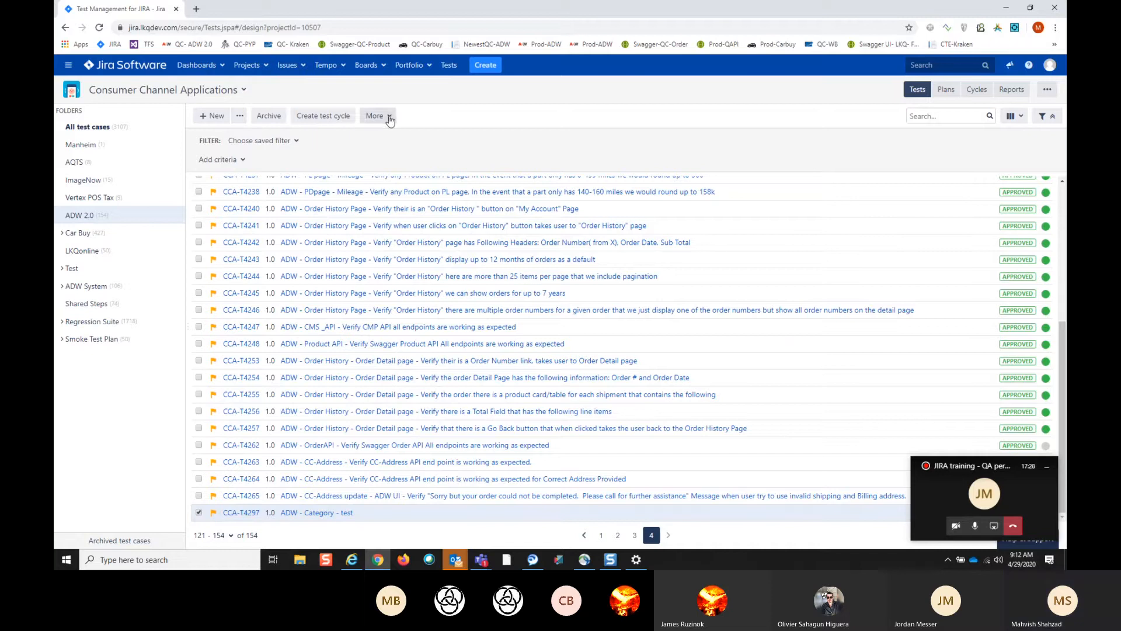
click(391, 118)
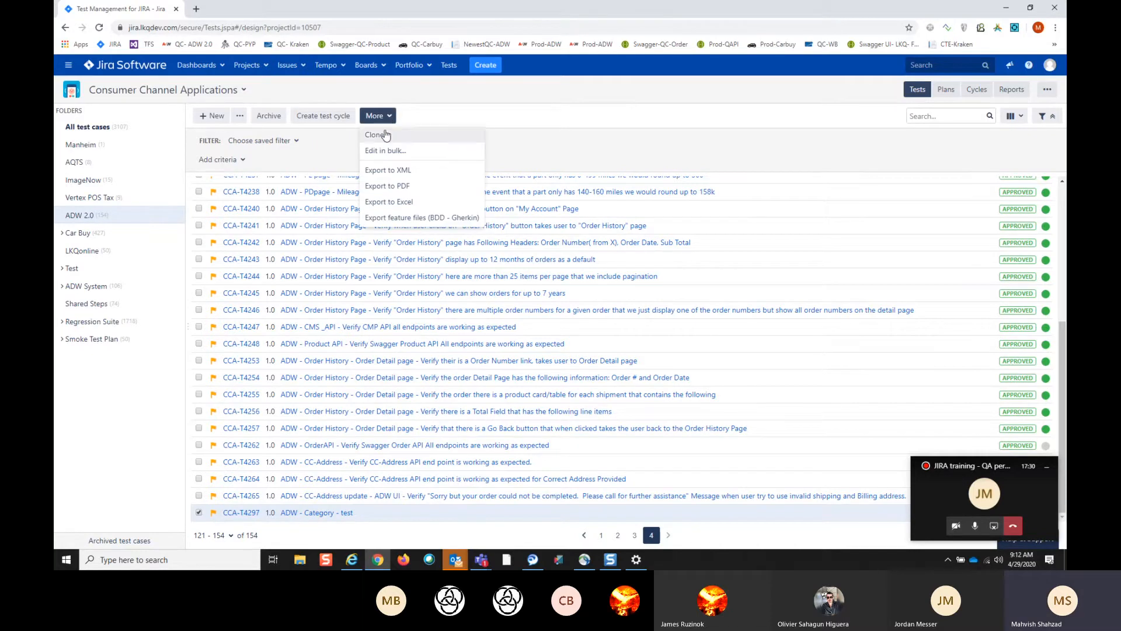
click(385, 136)
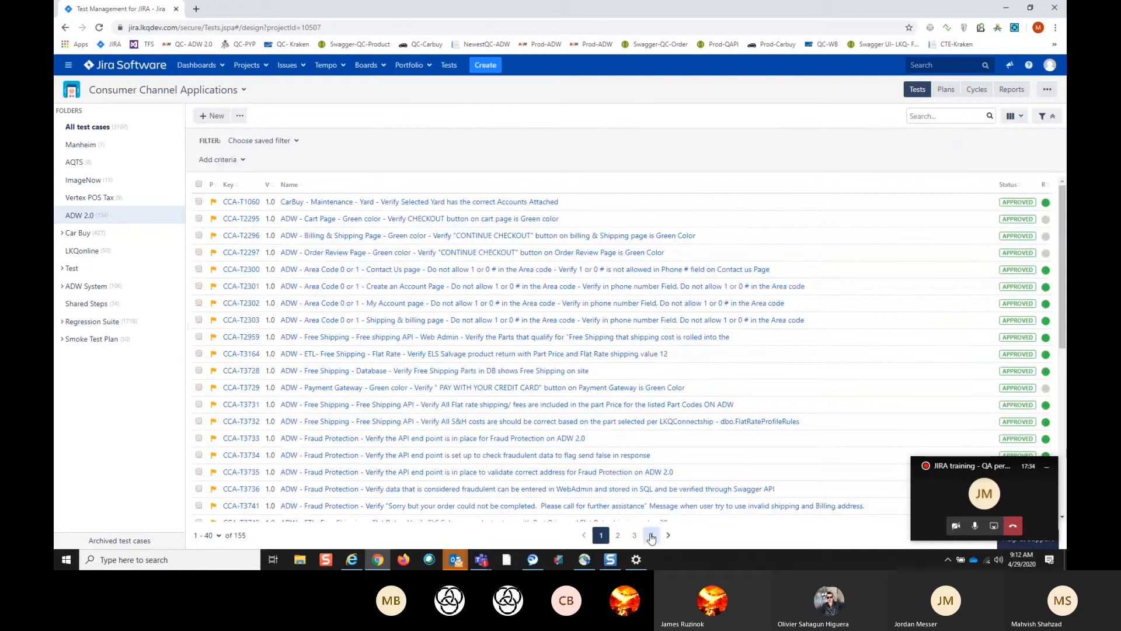
- Open the cloned test case CCA-T4298 and try renaming it to "ADW - Category - test 1234"
click(651, 535)
scroll(523, 403, down, 5)
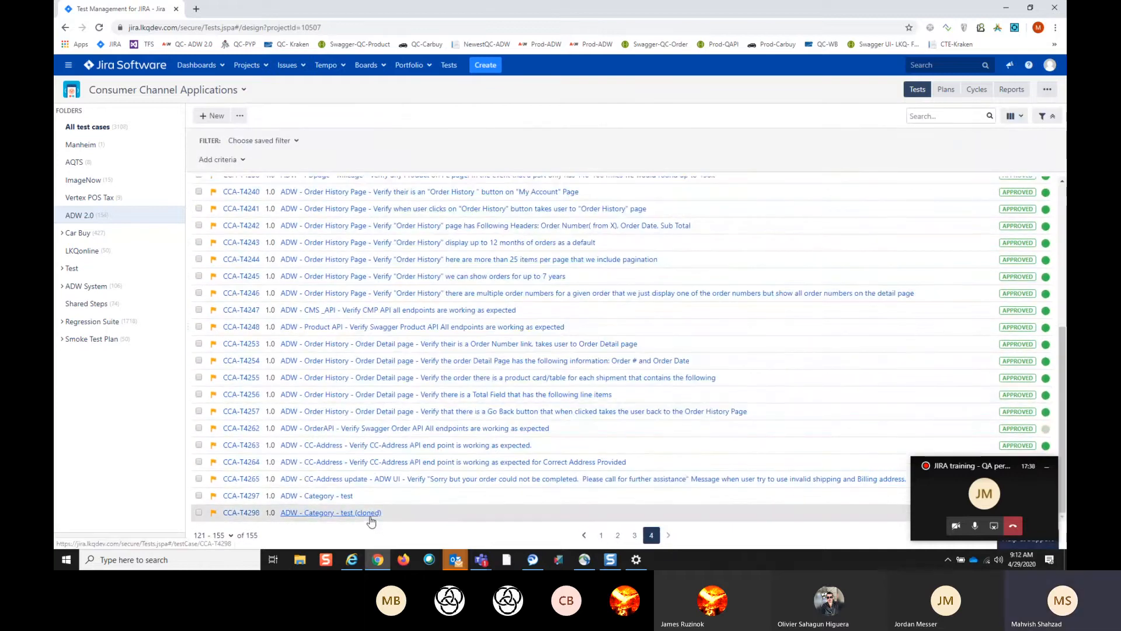
click(254, 513)
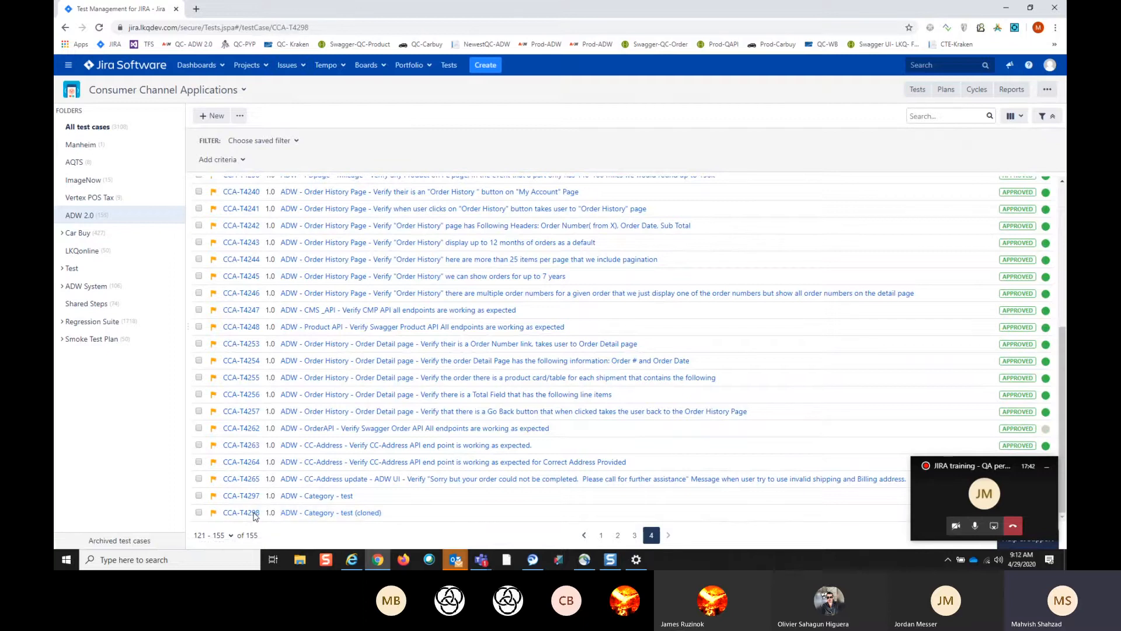
click(202, 173)
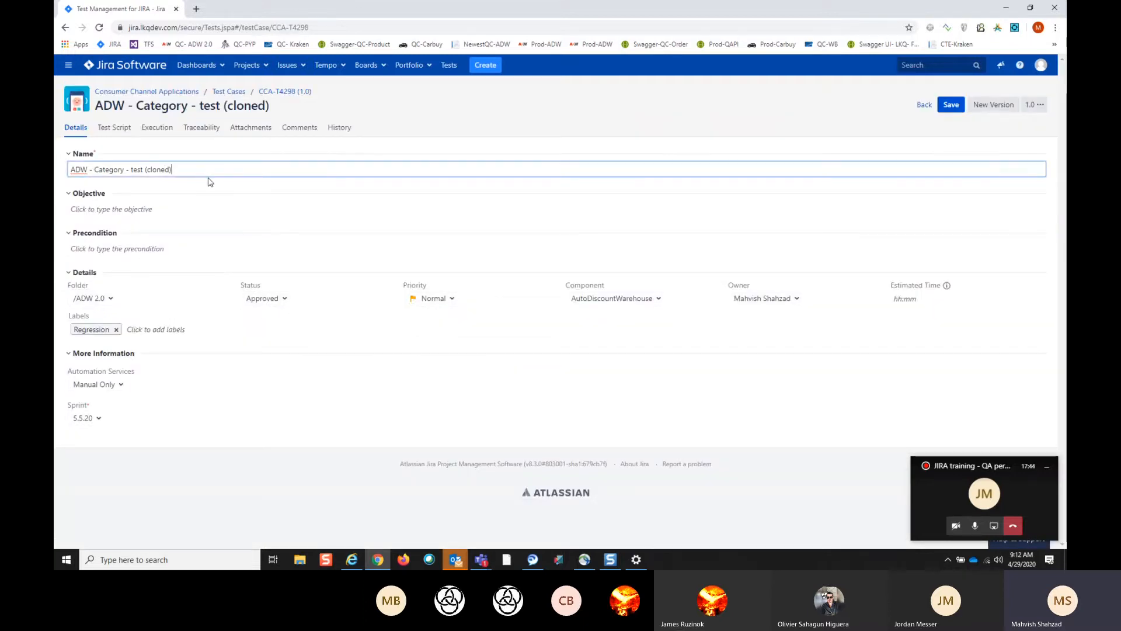
key(BackSpace)
key(BackSpace)
key(BackSpace)
key(BackSpace)
key(BackSpace)
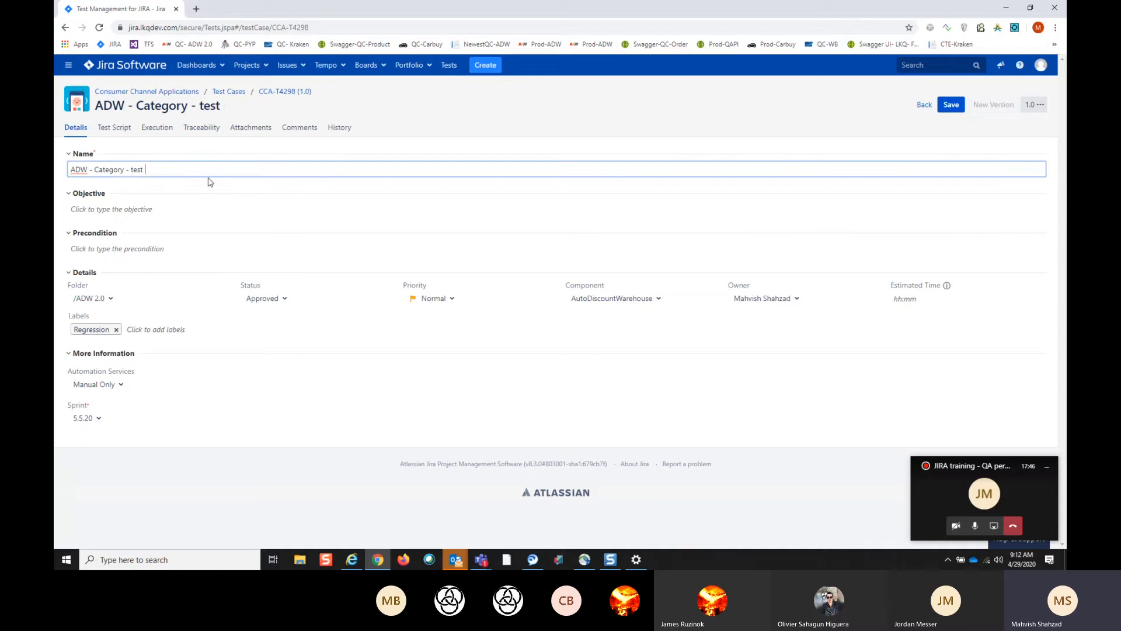
text(1234)
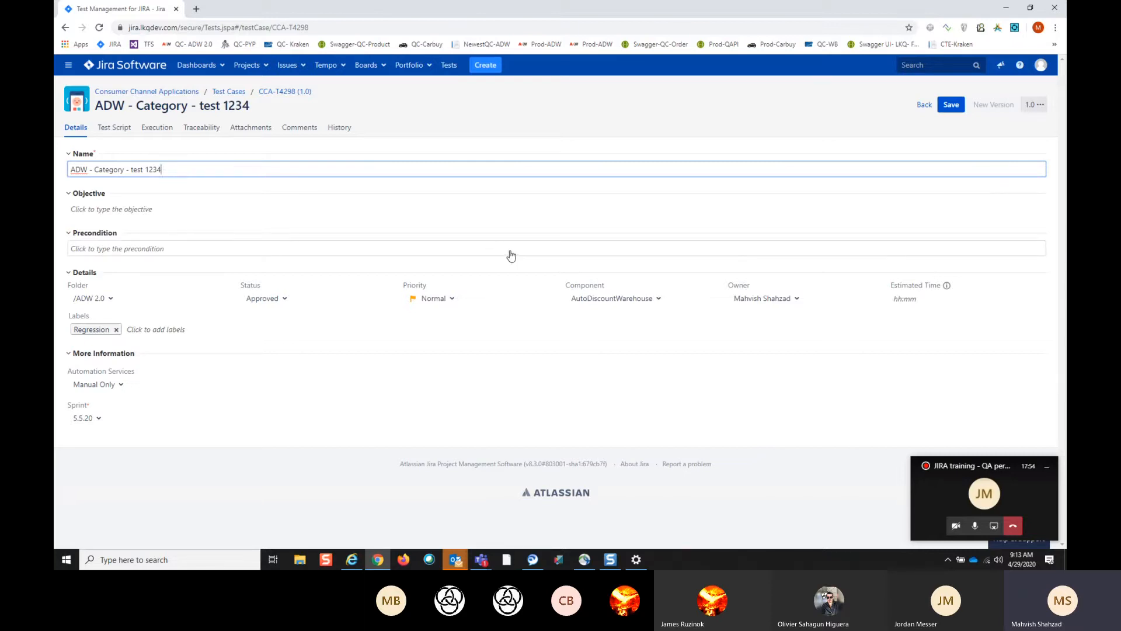
- Leave the cloned test case without saving and show the QA Board with the CCA quick filter applied
click(384, 65)
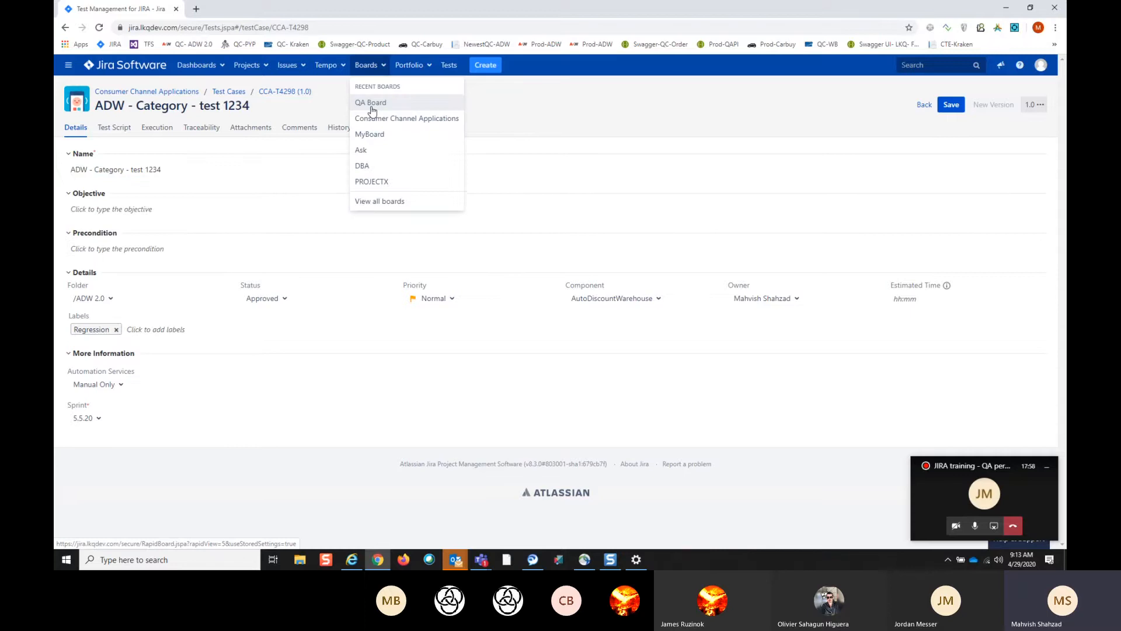
click(372, 109)
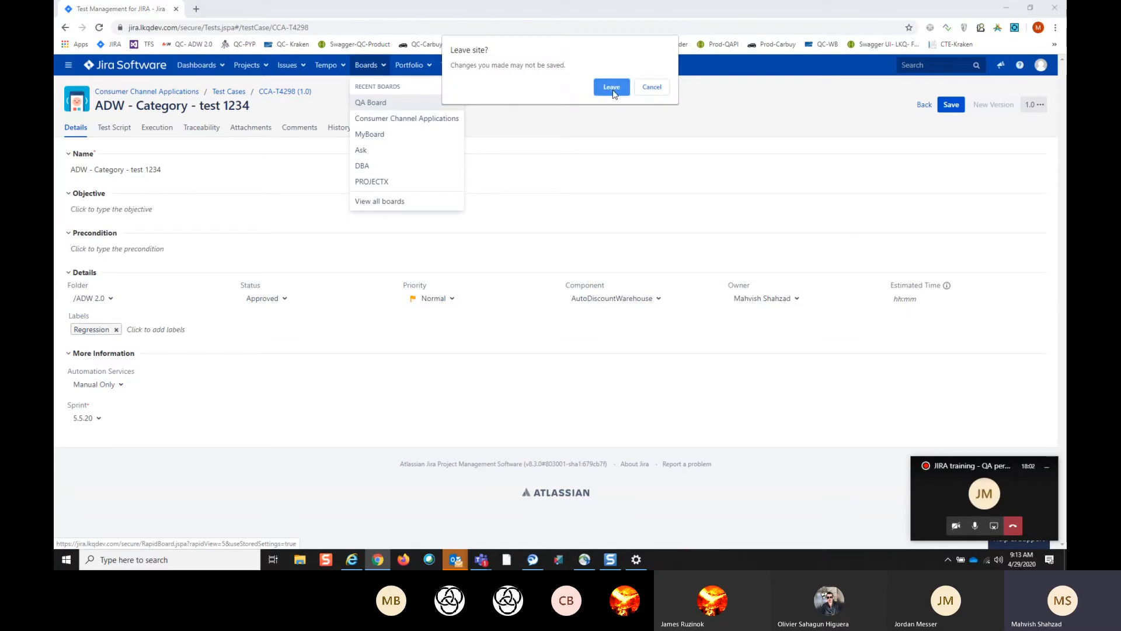
click(648, 89)
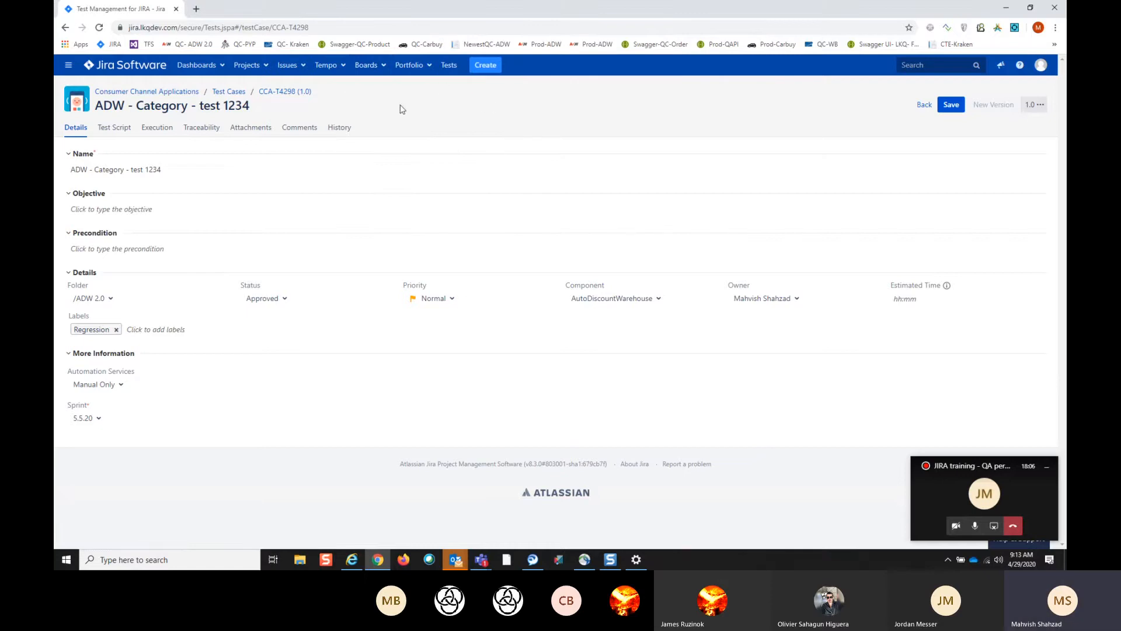
click(377, 65)
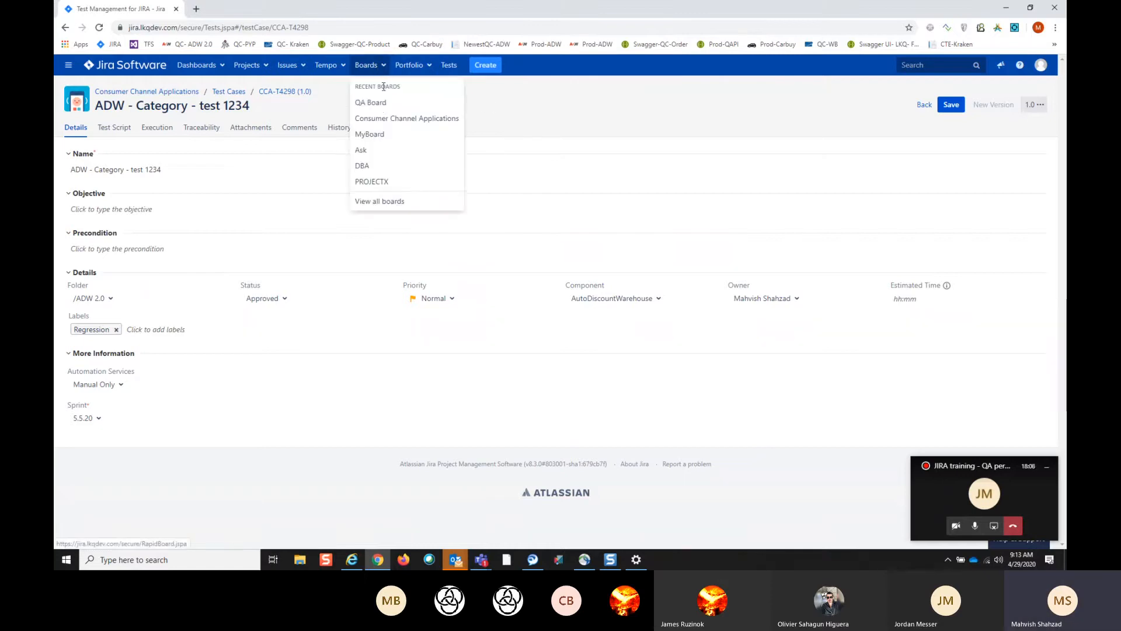
click(376, 102)
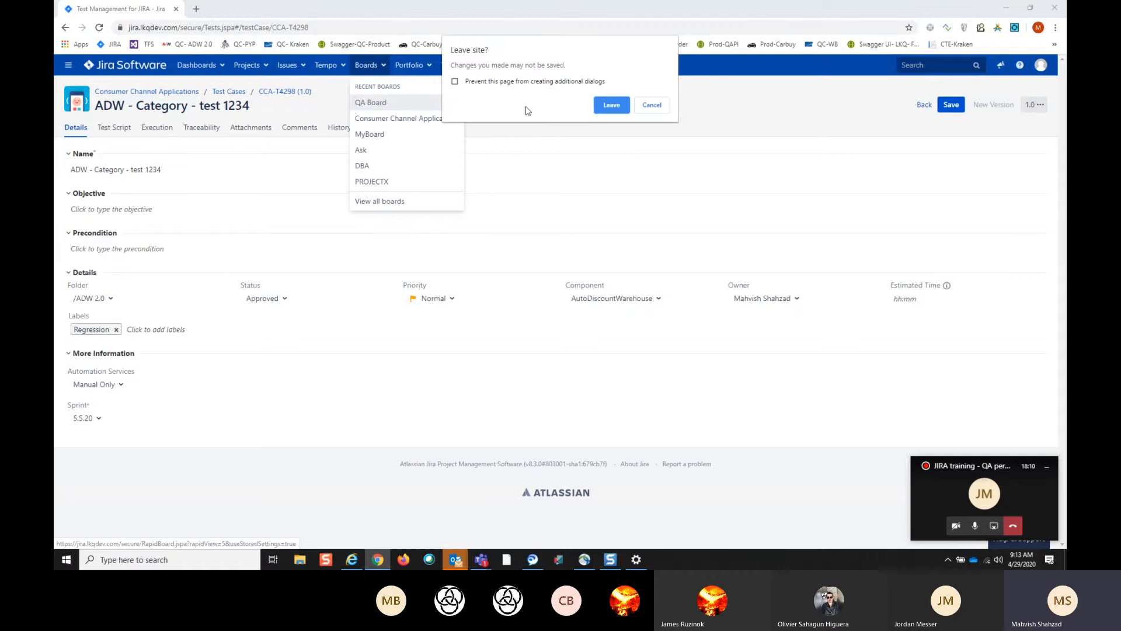
click(609, 105)
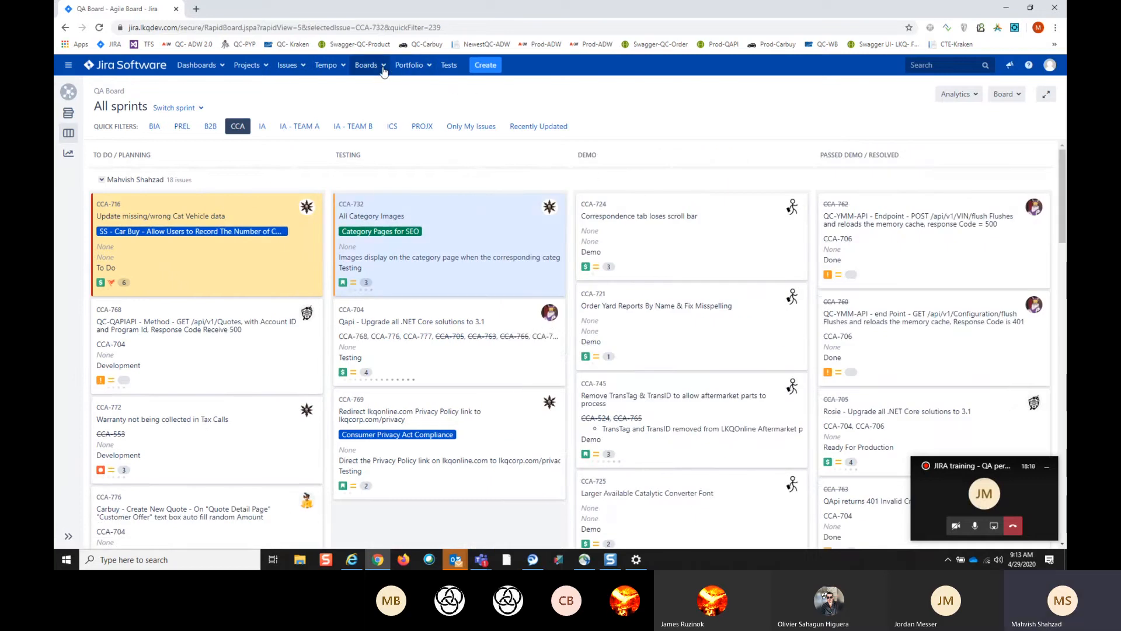
click(243, 130)
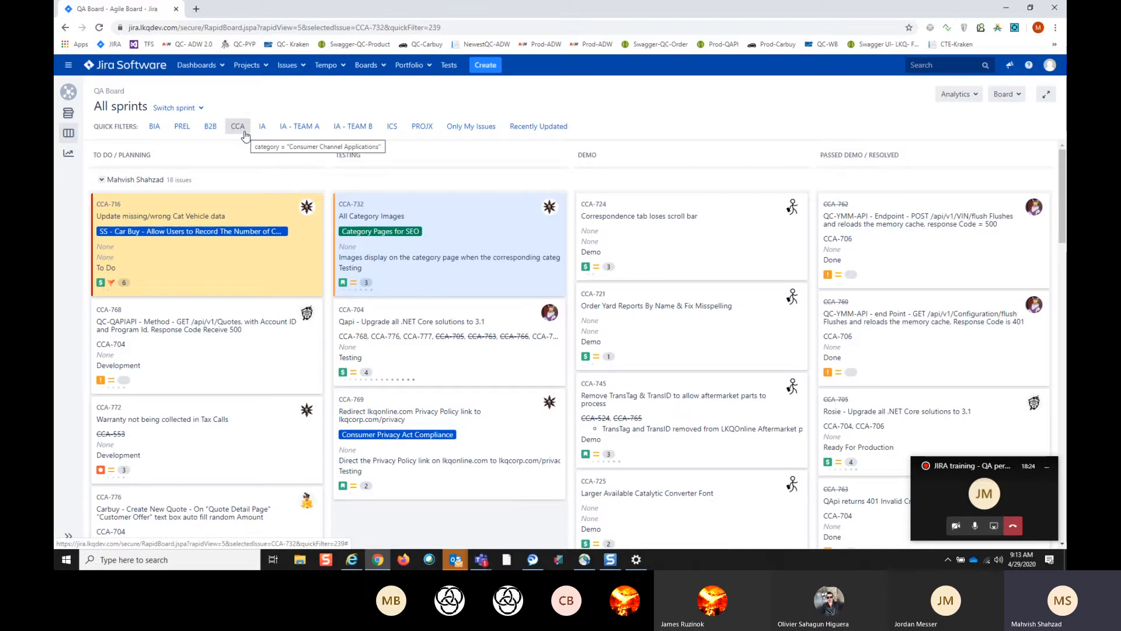
click(245, 135)
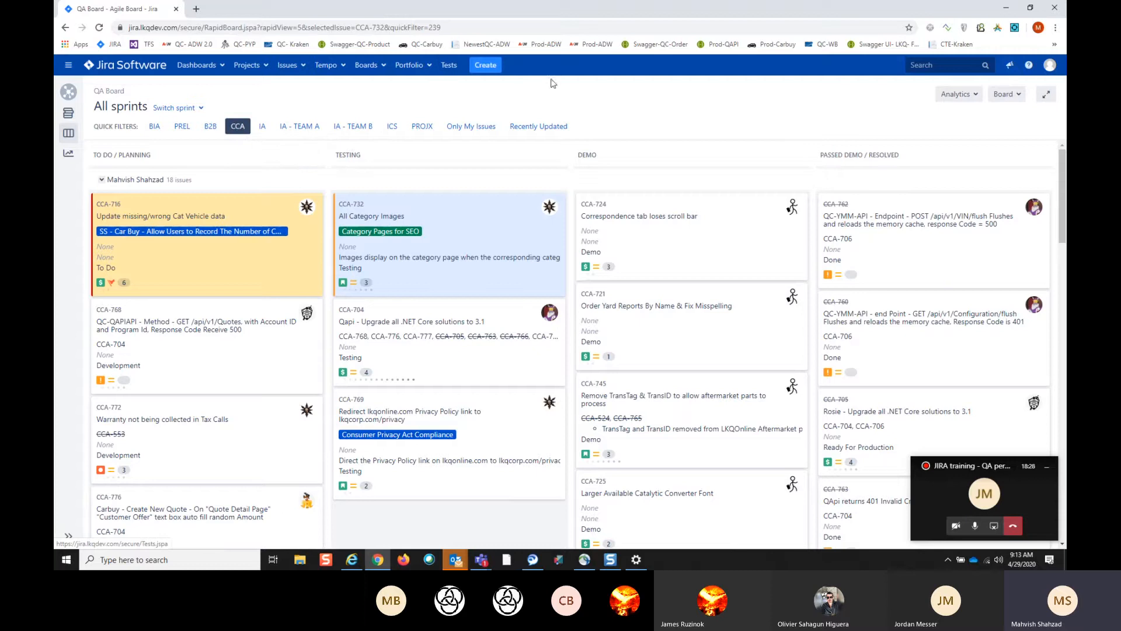
- Start a new Iteration Bug in the Consumer Channel Applications project with the summary "ADW - Test - Bug"
click(490, 68)
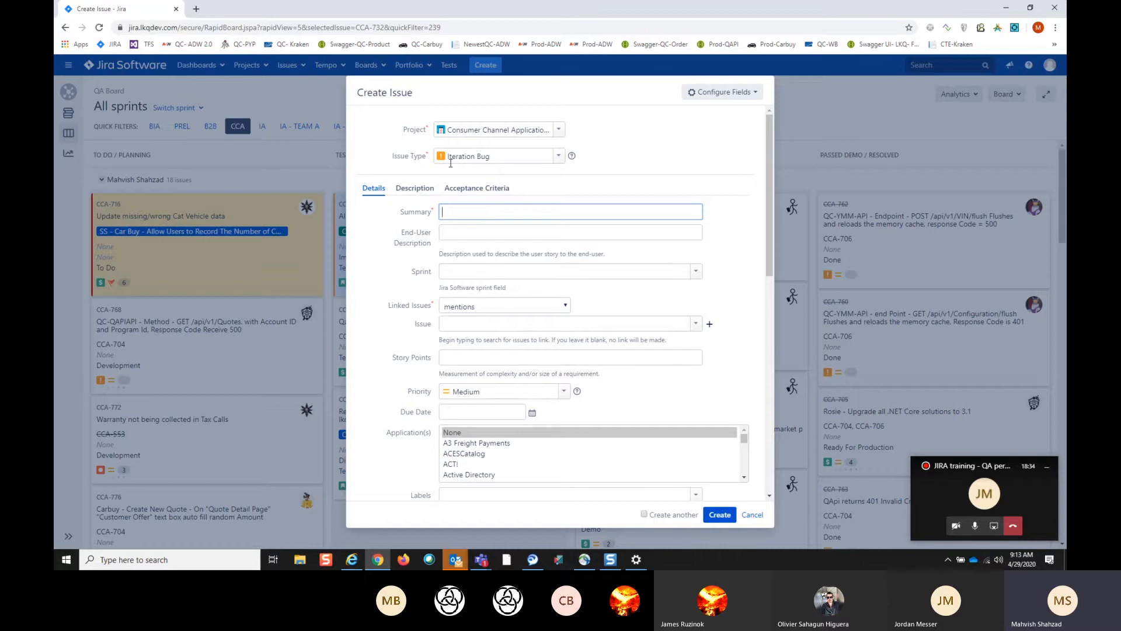
click(558, 157)
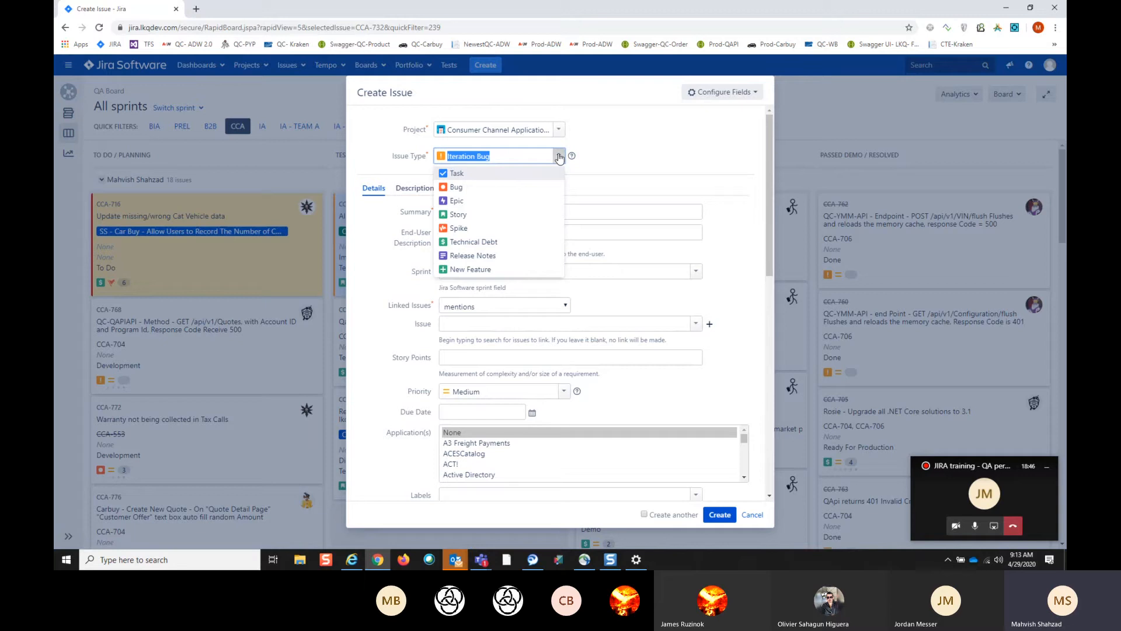
click(629, 165)
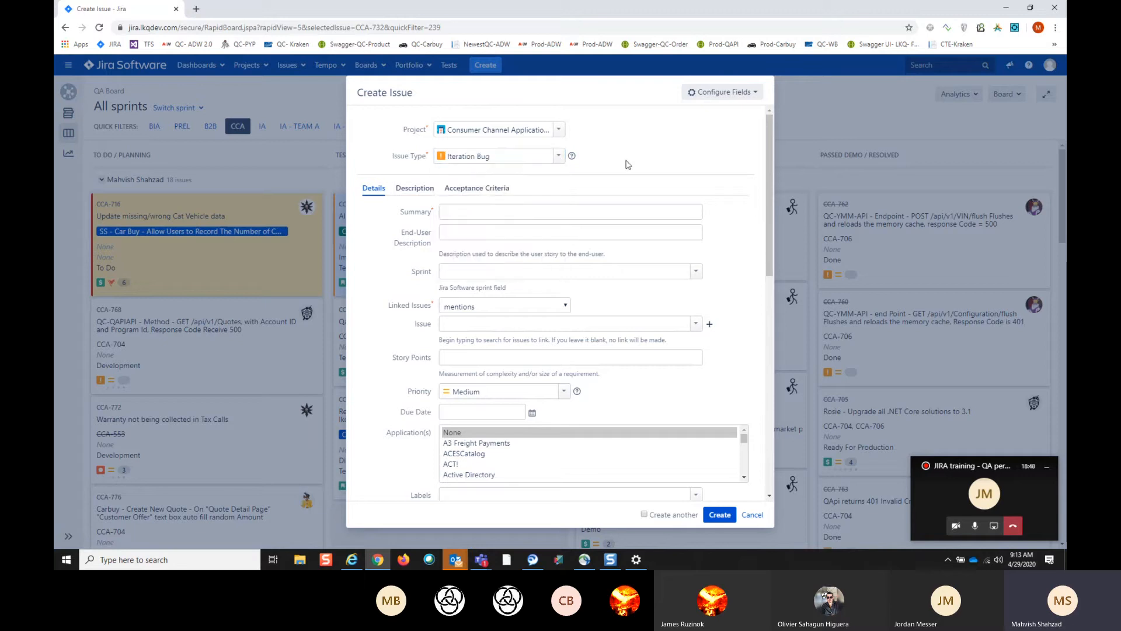
click(468, 213)
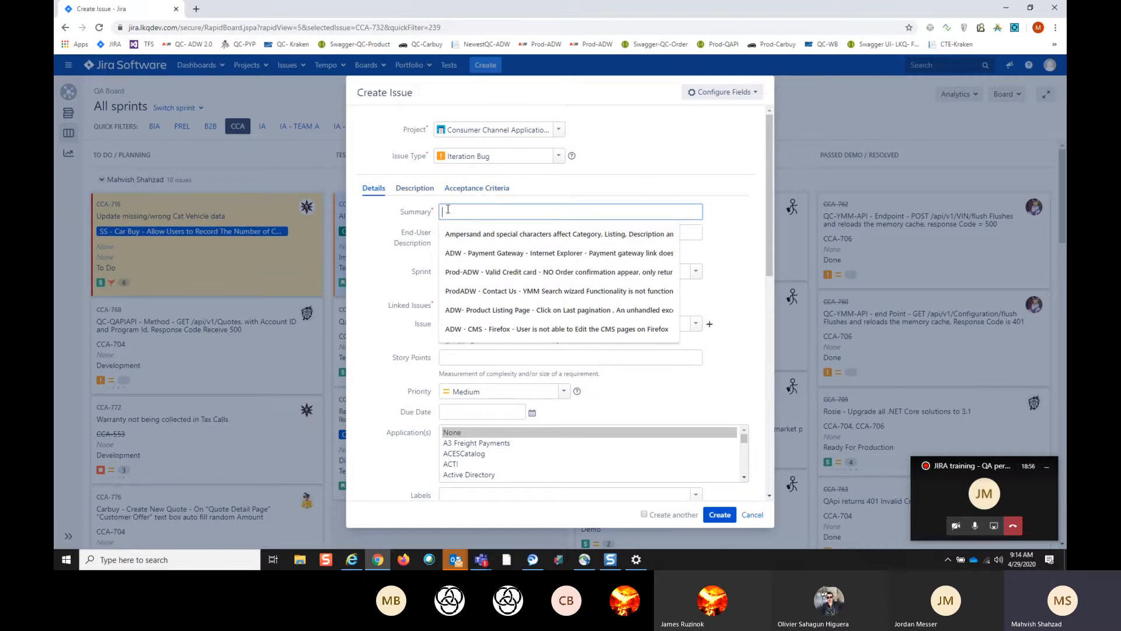
text(ADW - m)
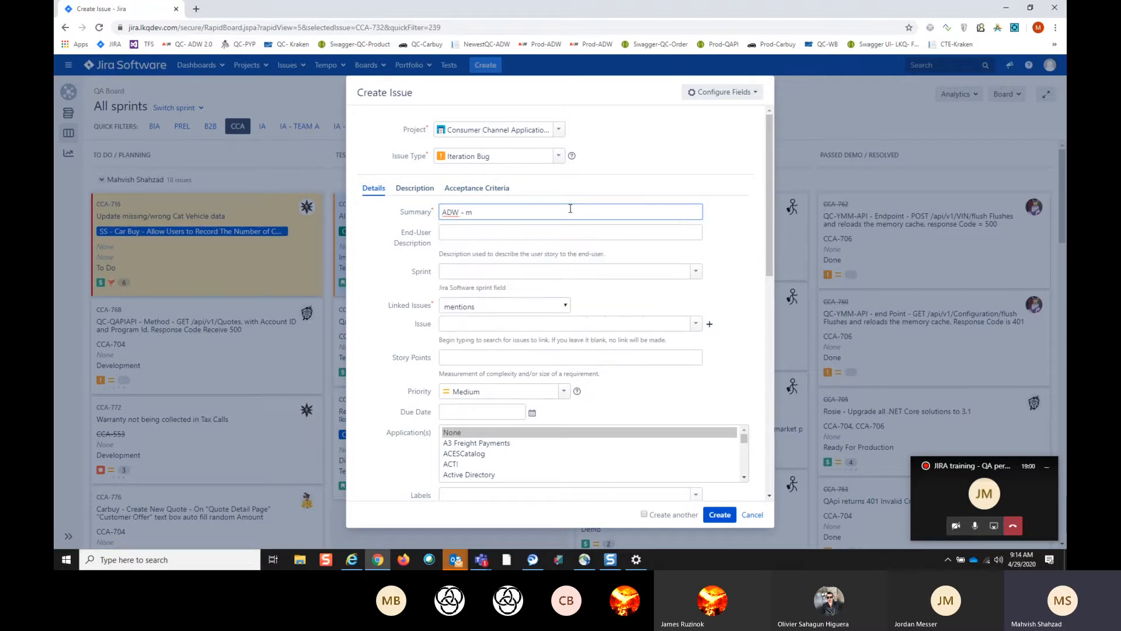
key(BackSpace)
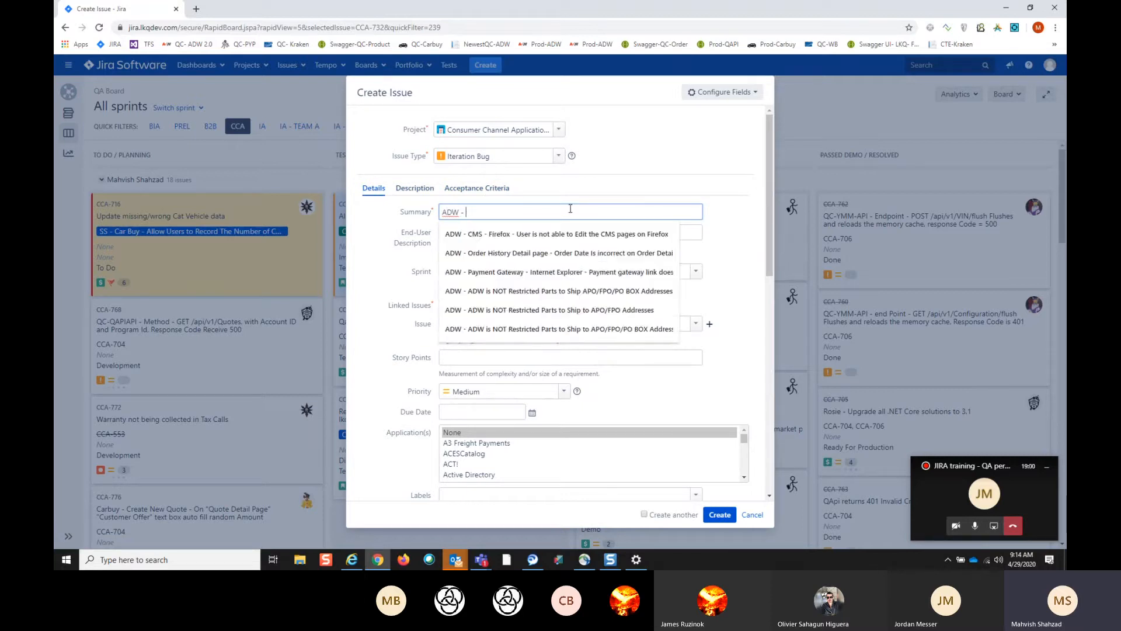
text(Test)
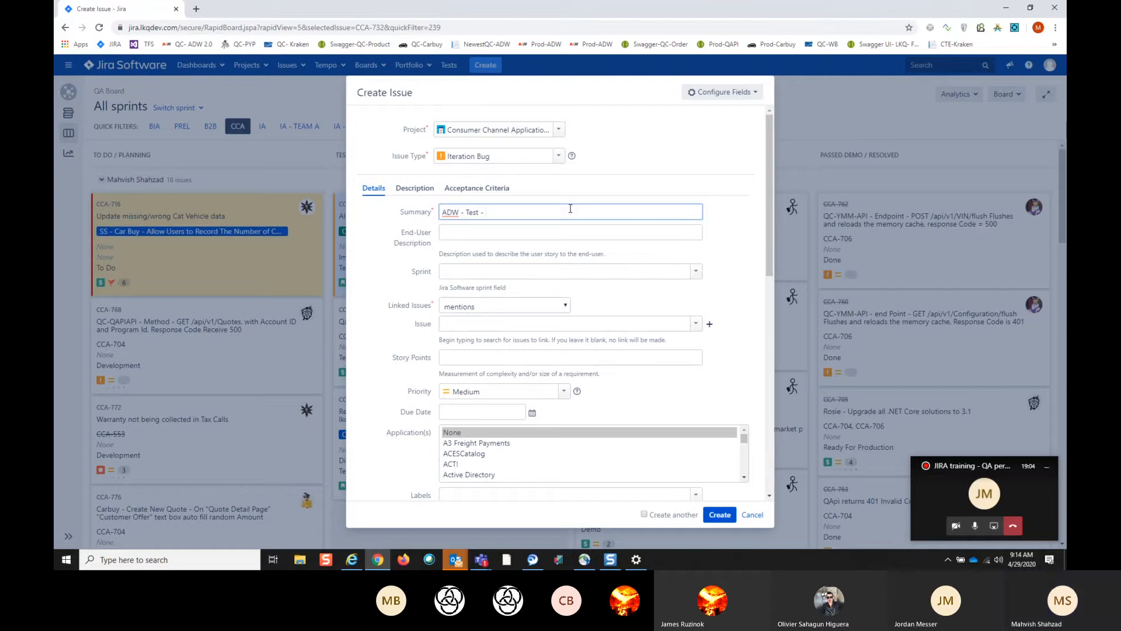
text( - Bug)
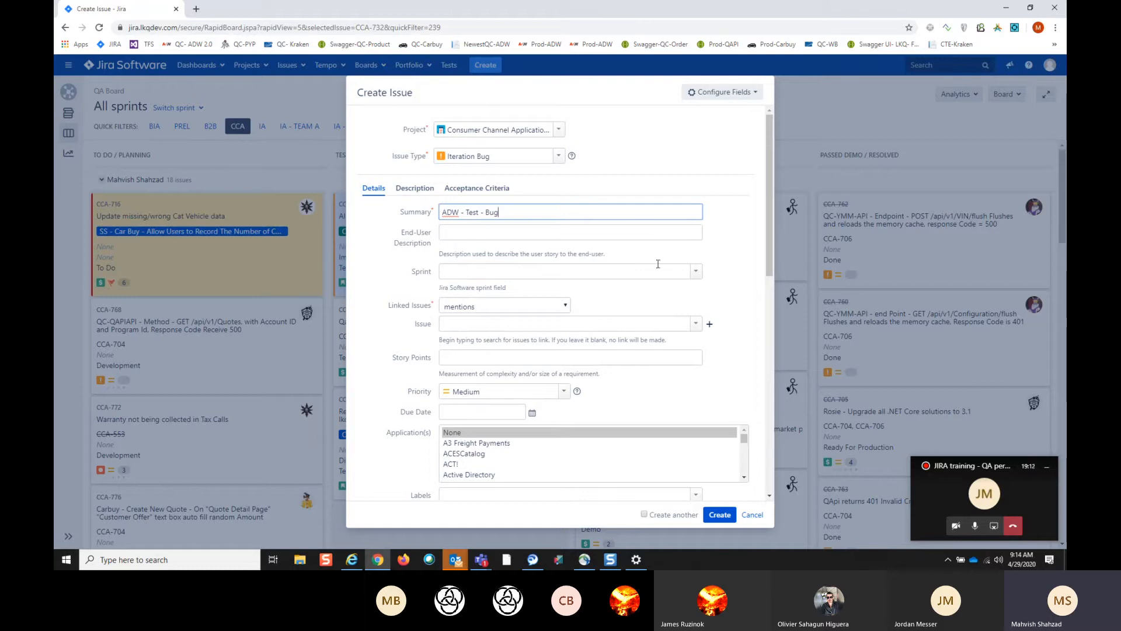
- Assign the new bug to sprint CCA 5.5.20 and link it to story CCA-732
click(696, 275)
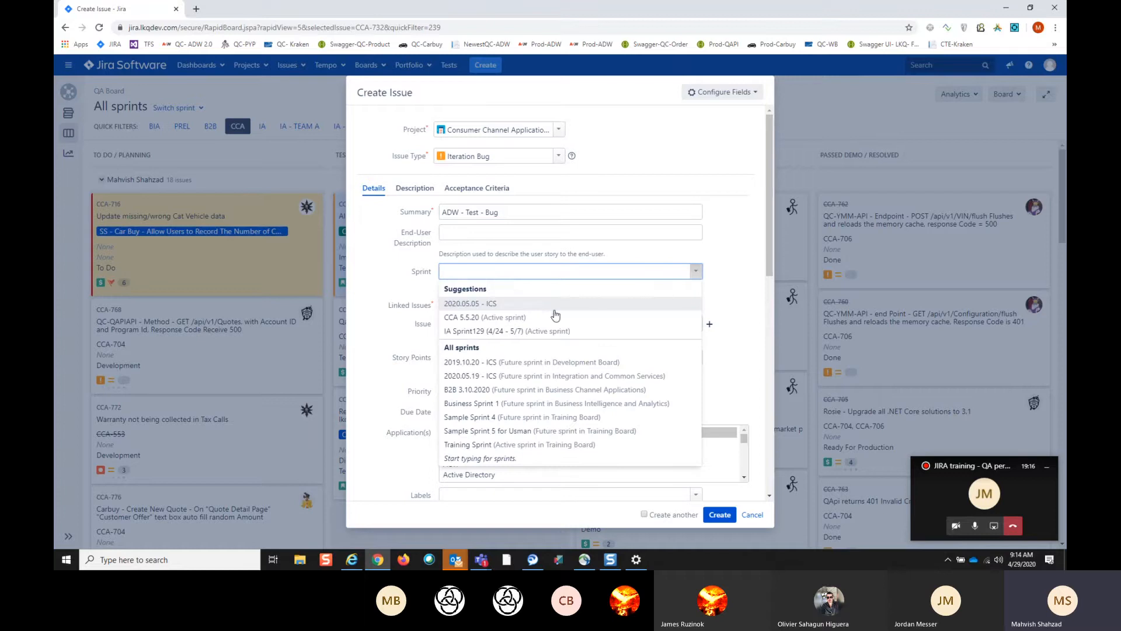
click(489, 323)
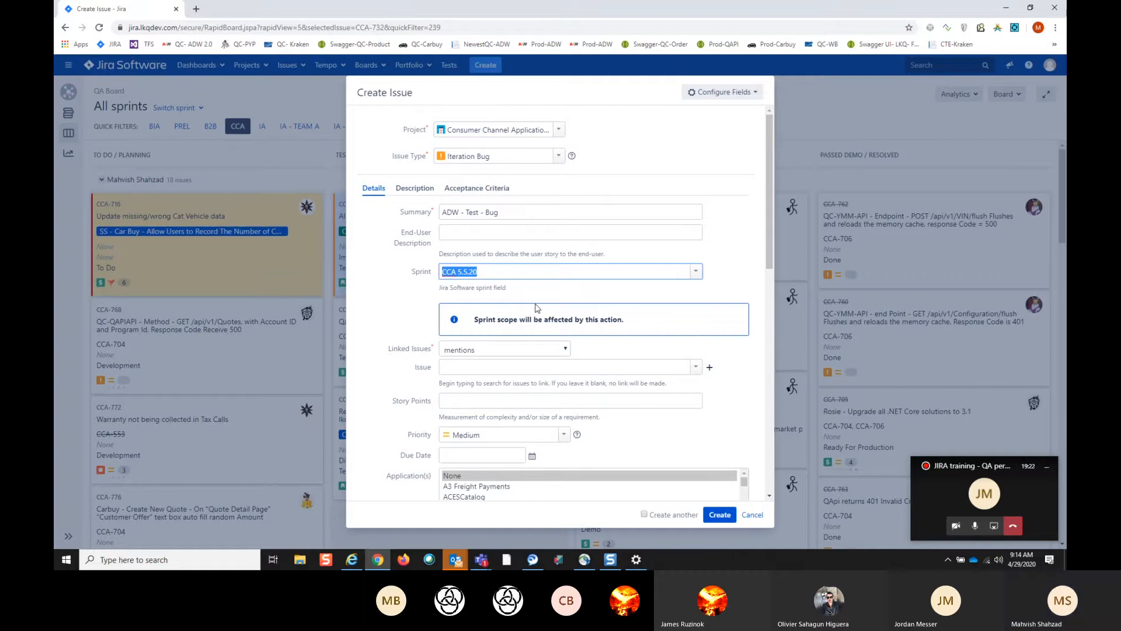
scroll(537, 308, down, 2)
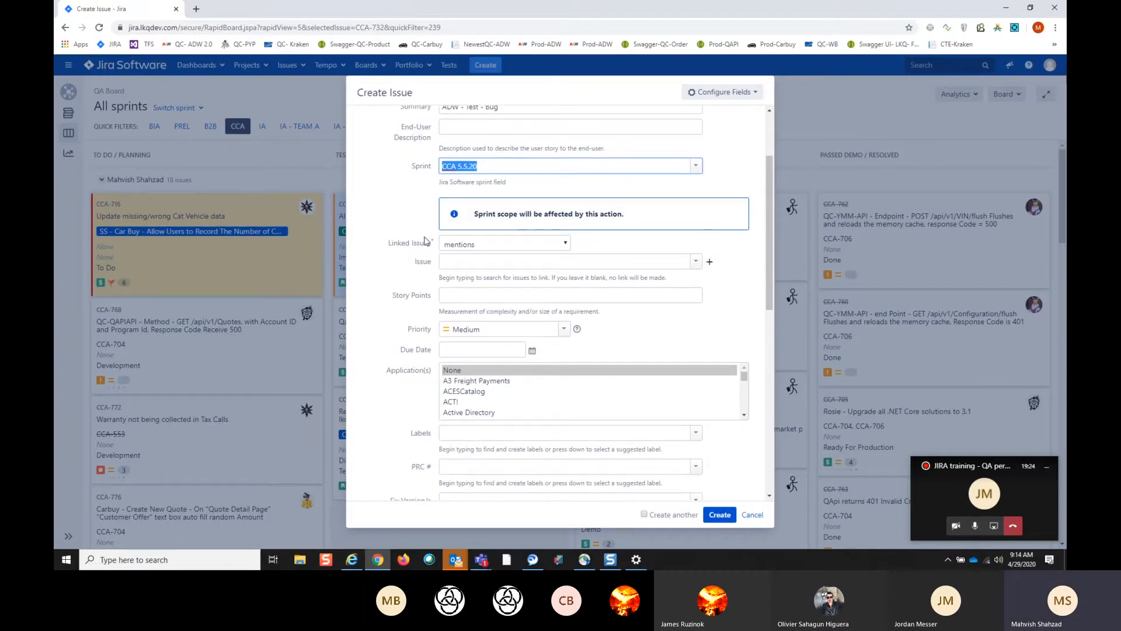
click(694, 262)
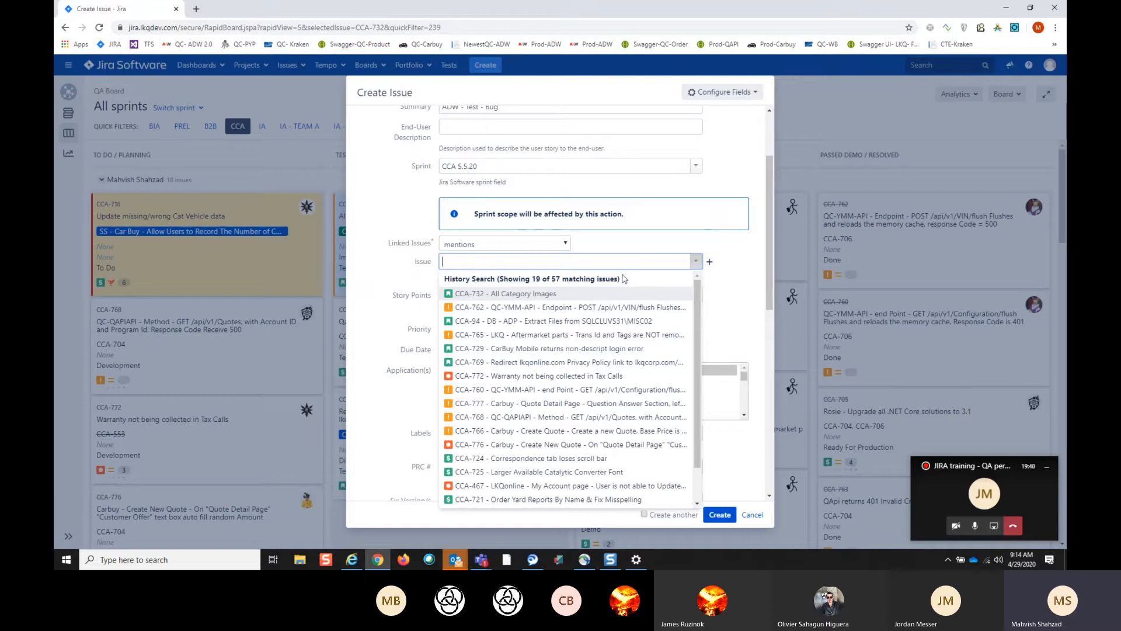
scroll(587, 192, up, 2)
scroll(641, 274, down, 3)
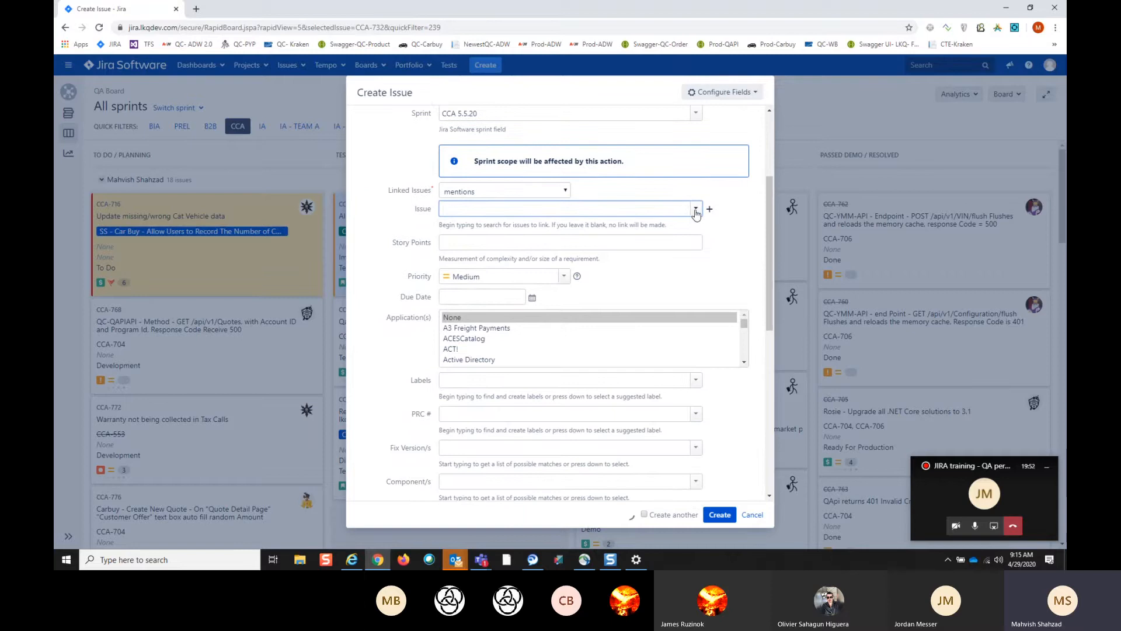
click(696, 209)
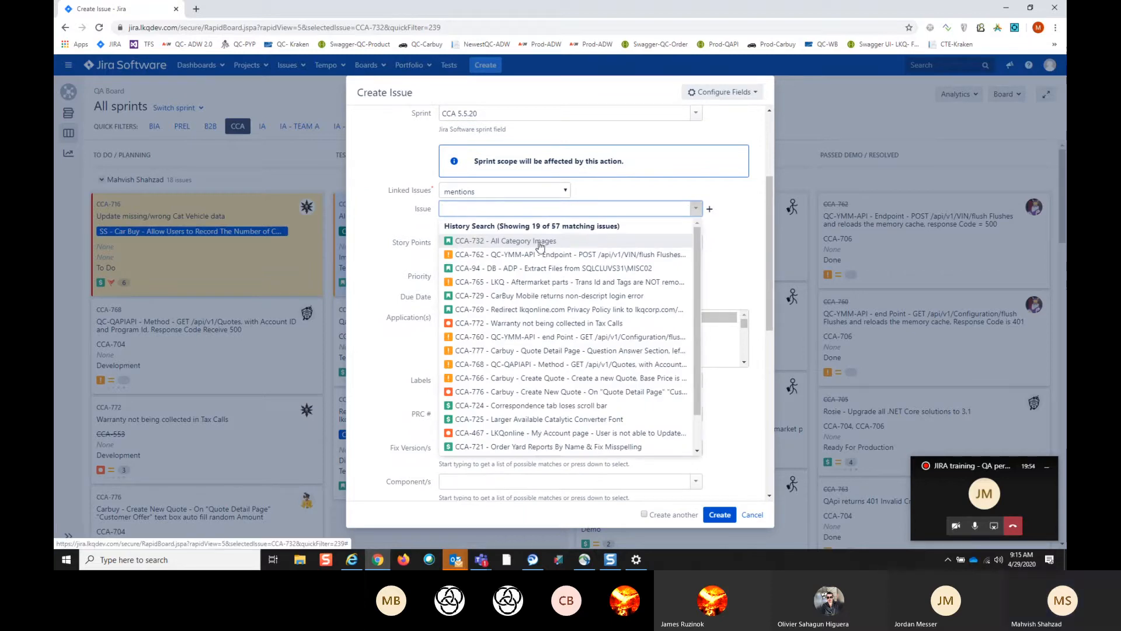
click(492, 242)
scroll(674, 256, down, 1)
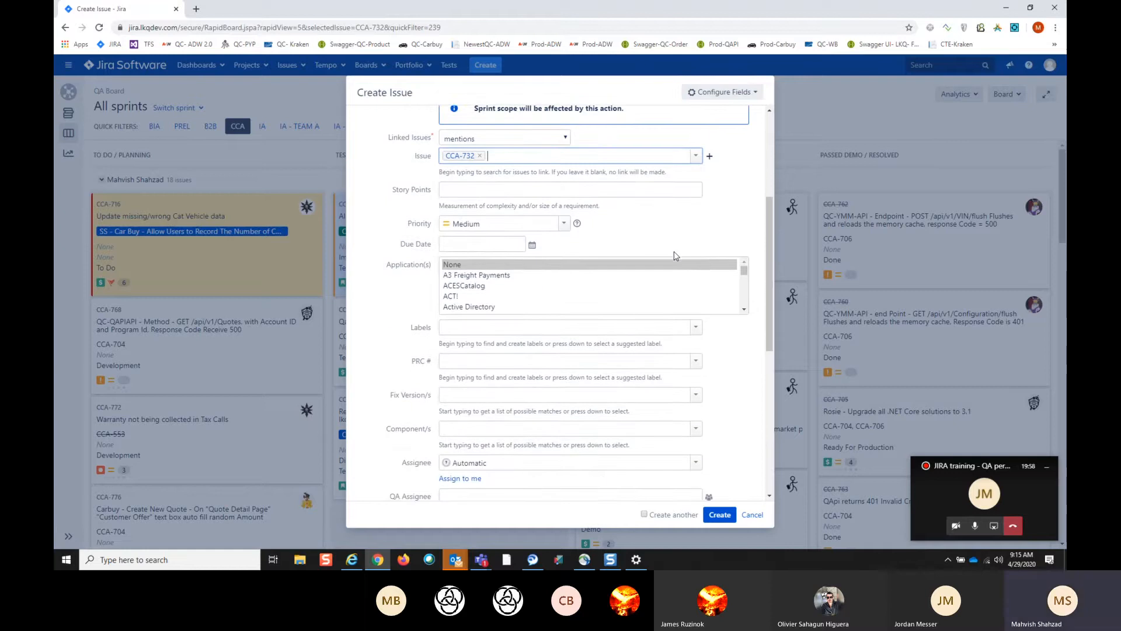
- Set the new bug's application to autodiscountwarehouse.com
scroll(569, 274, down, 2)
scroll(576, 289, up, 2)
scroll(514, 292, up, 1)
scroll(516, 293, down, 1)
scroll(509, 299, down, 4)
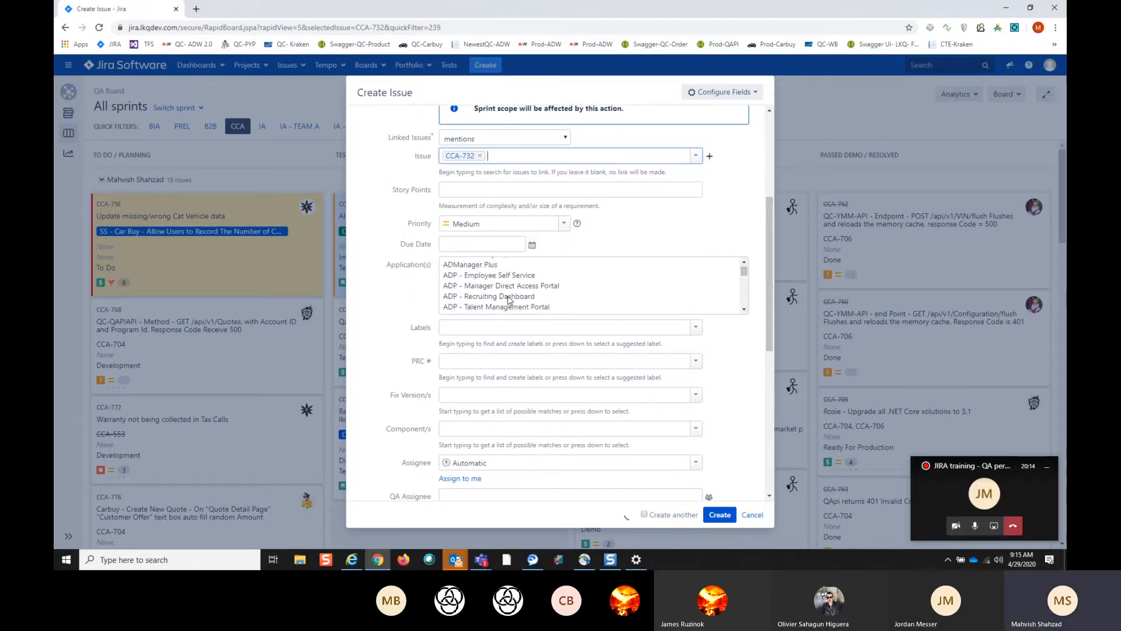
scroll(508, 300, down, 2)
scroll(508, 300, up, 3)
scroll(508, 300, down, 3)
scroll(508, 298, down, 2)
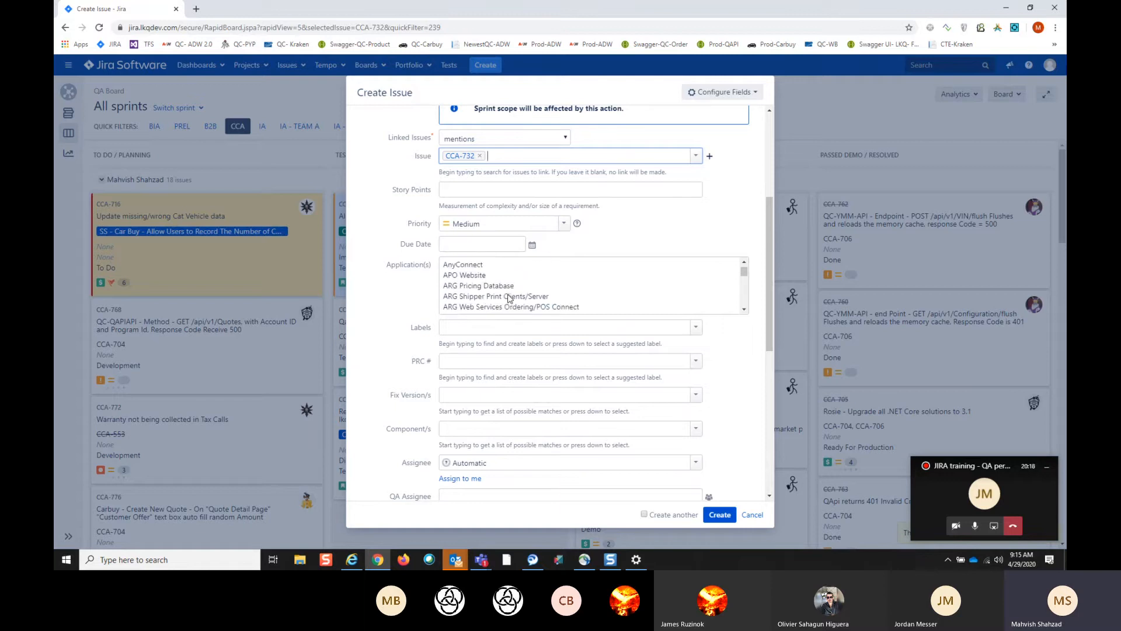
scroll(514, 299, down, 2)
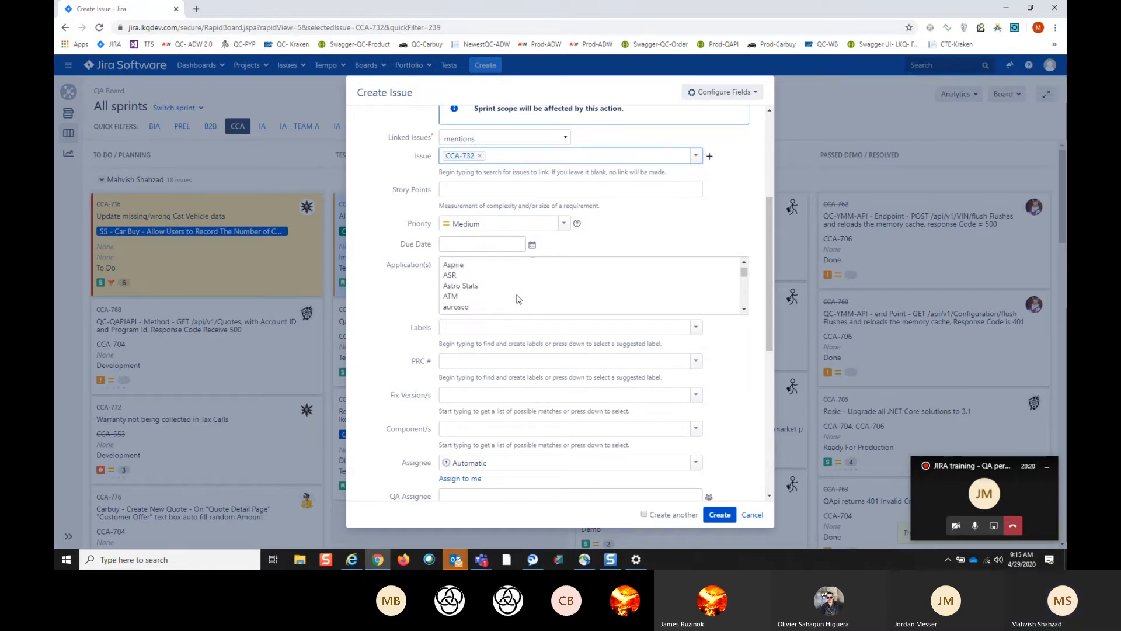
scroll(517, 299, down, 2)
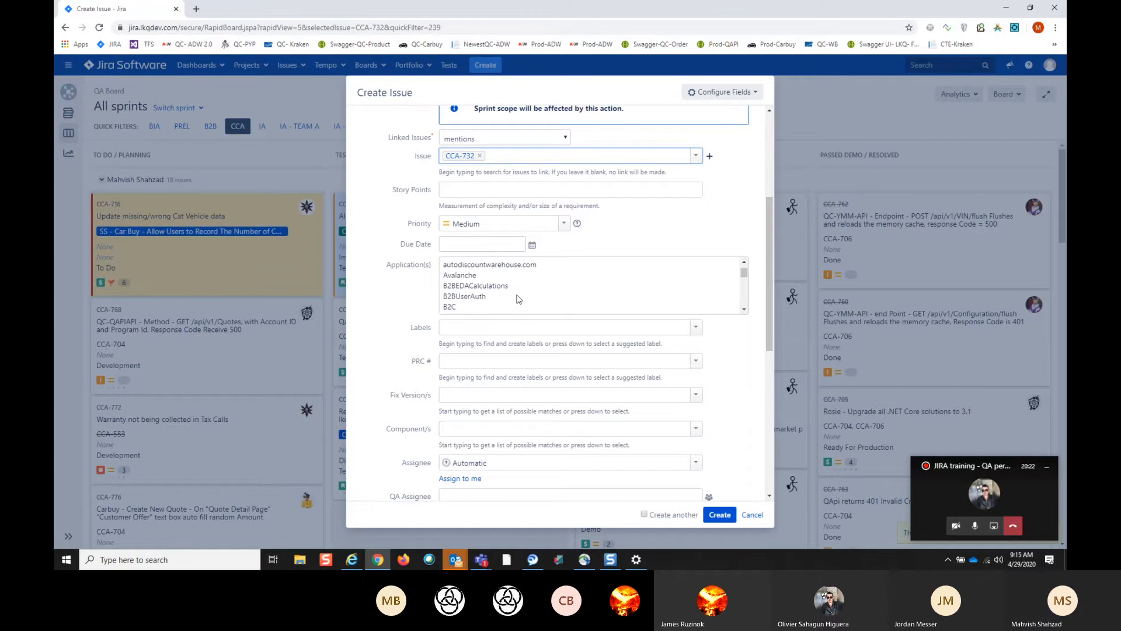
click(510, 269)
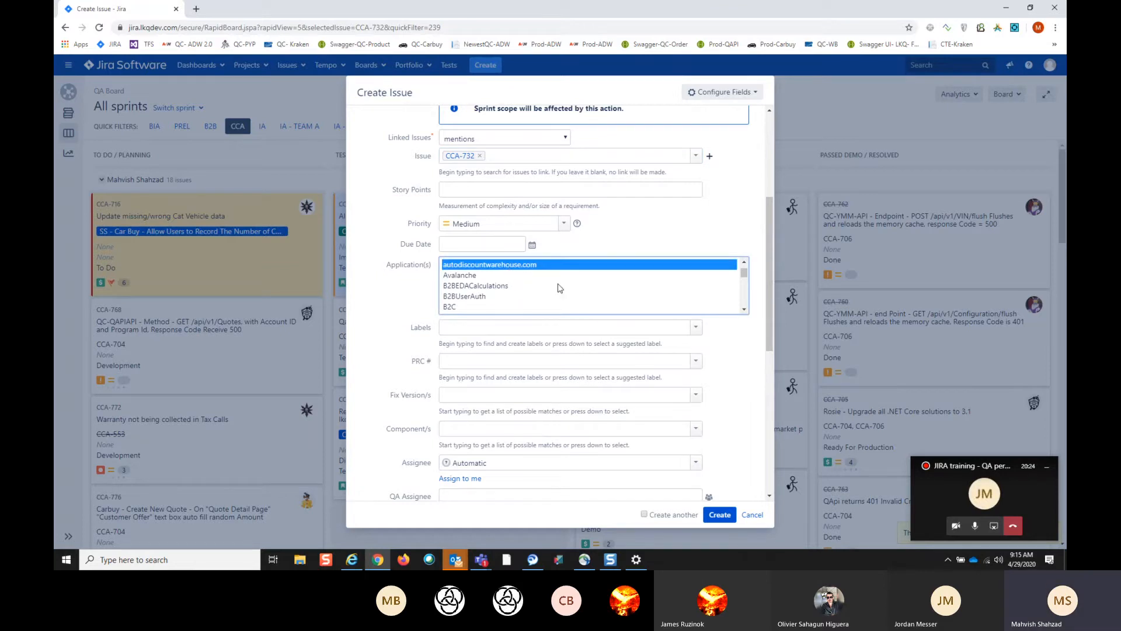
- Show the label suggestions without choosing one, and set the bug's component to AutoDiscountWarehouse
click(698, 332)
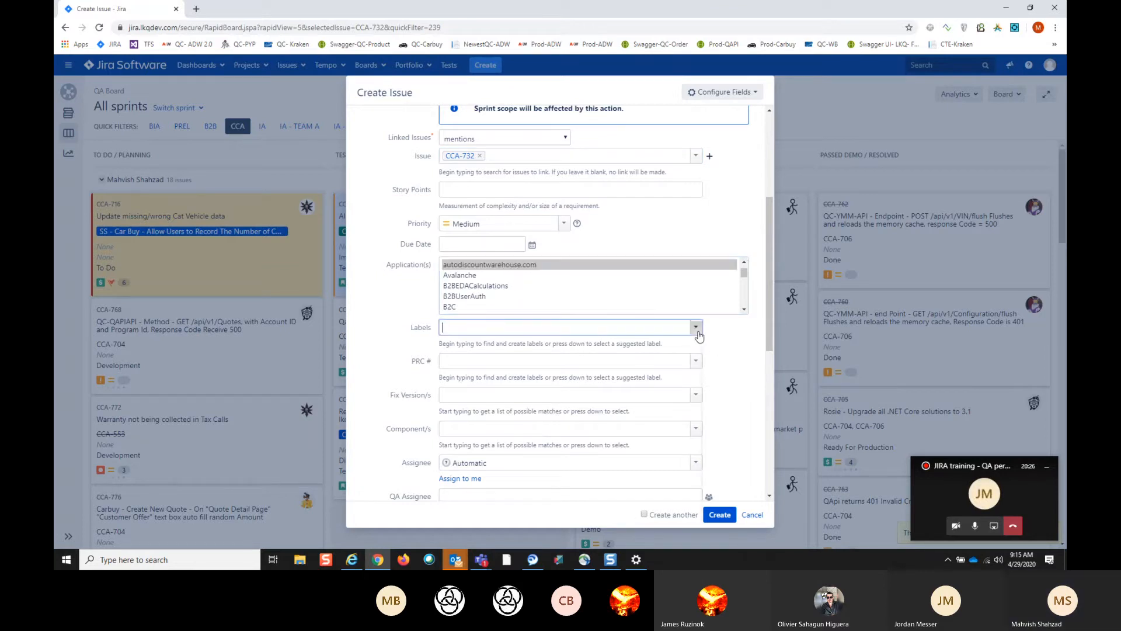
click(696, 328)
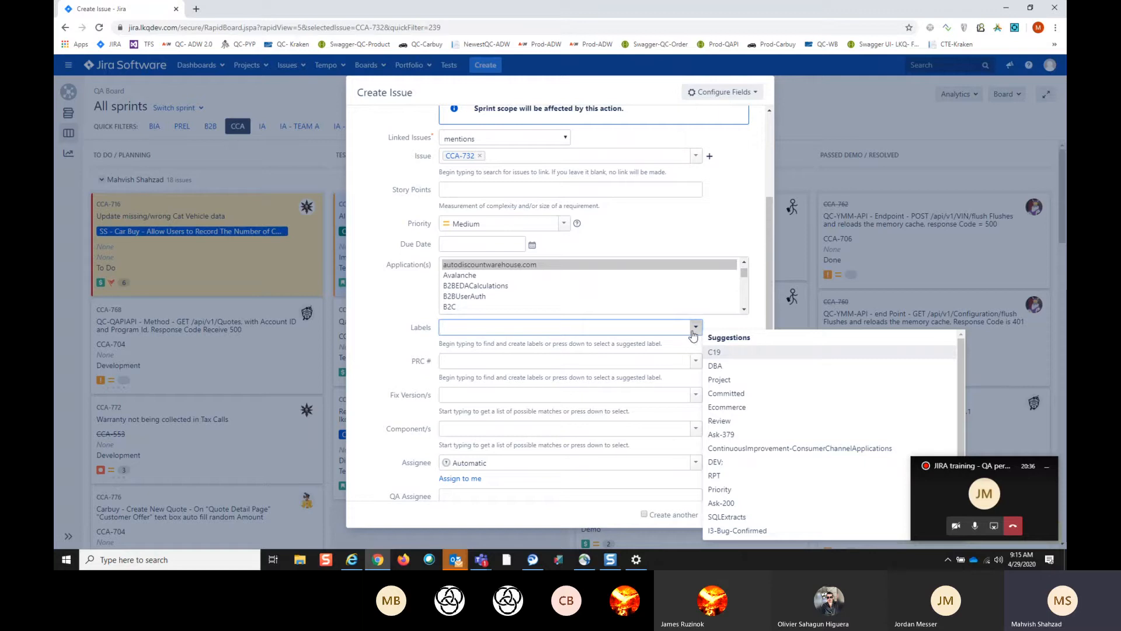
click(739, 325)
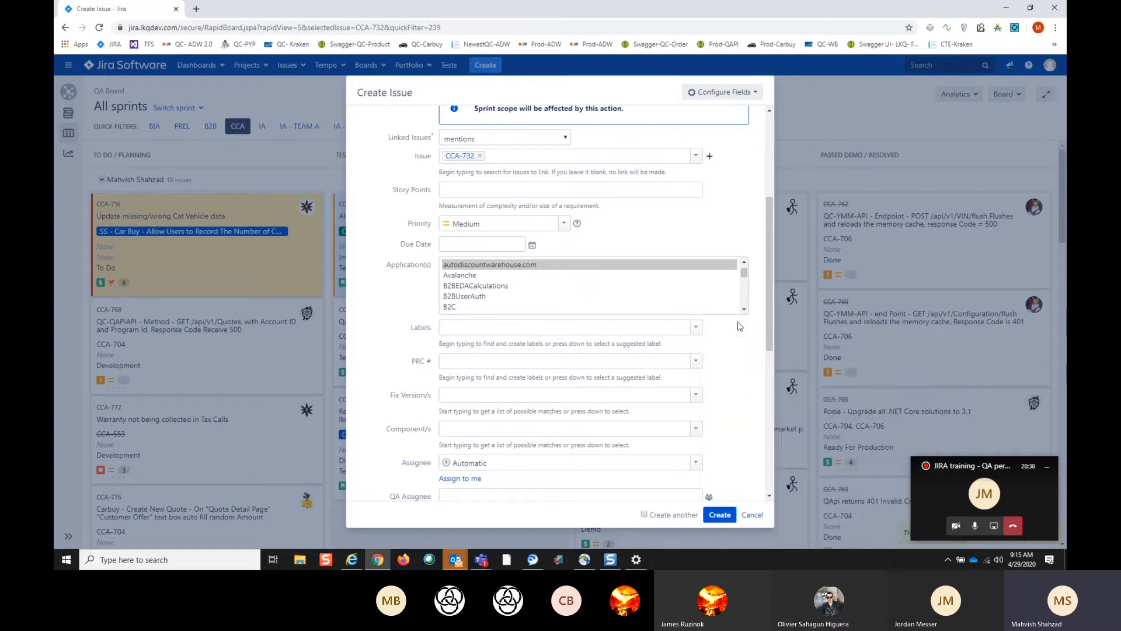
drag(771, 340, 766, 361)
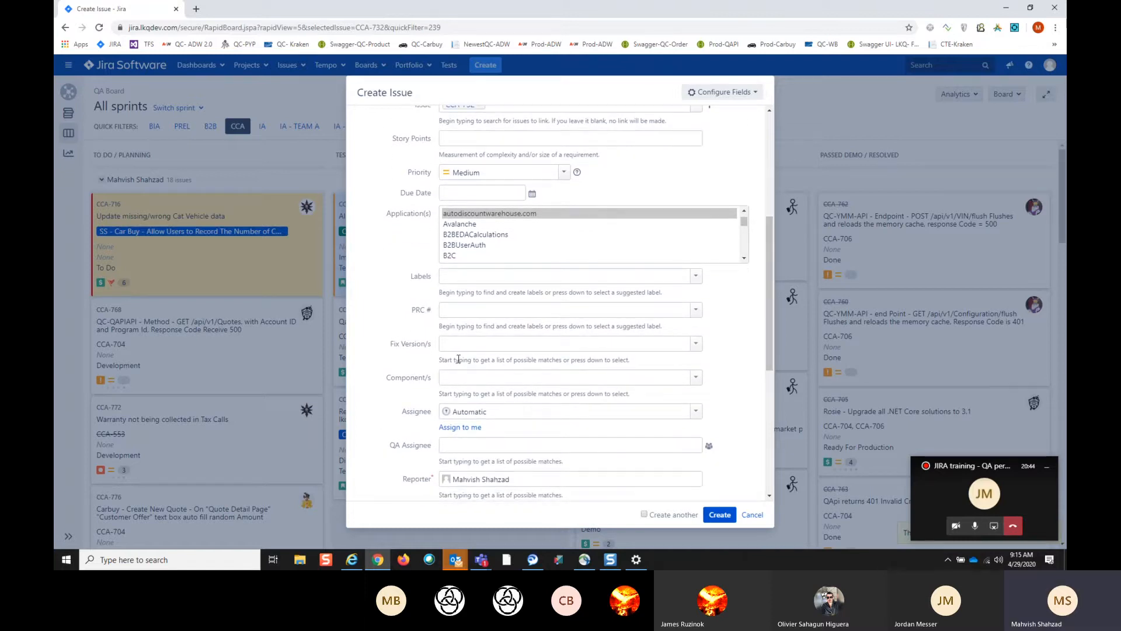
click(697, 379)
click(724, 361)
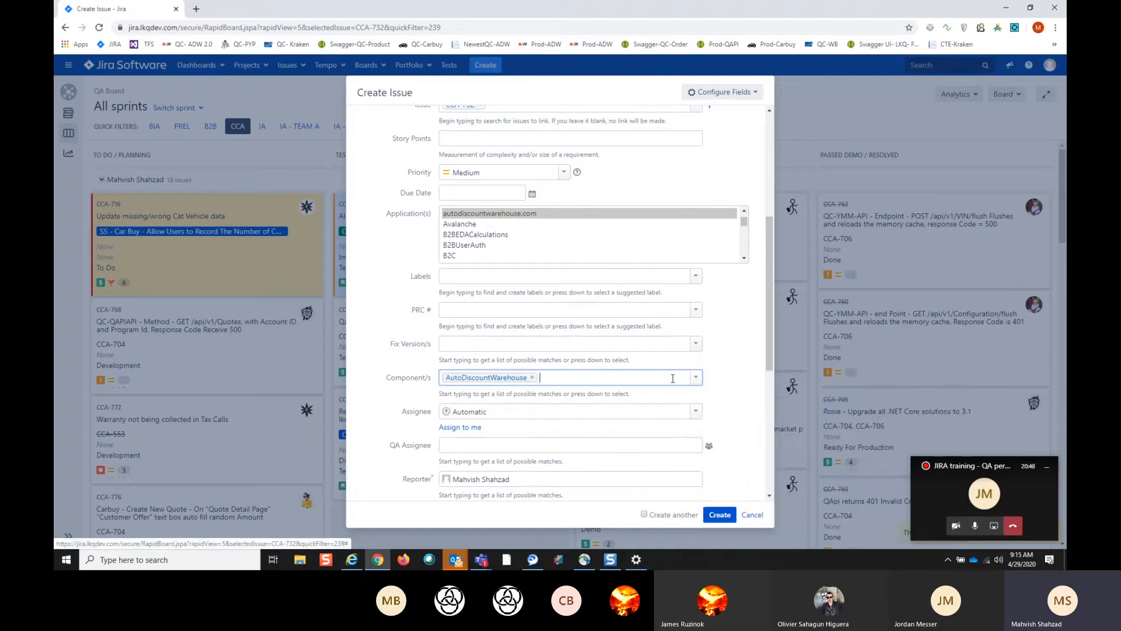
- Assign the bug to the responsible developer and enter the reporting tester as its QA assignee
scroll(677, 421, down, 2)
click(495, 310)
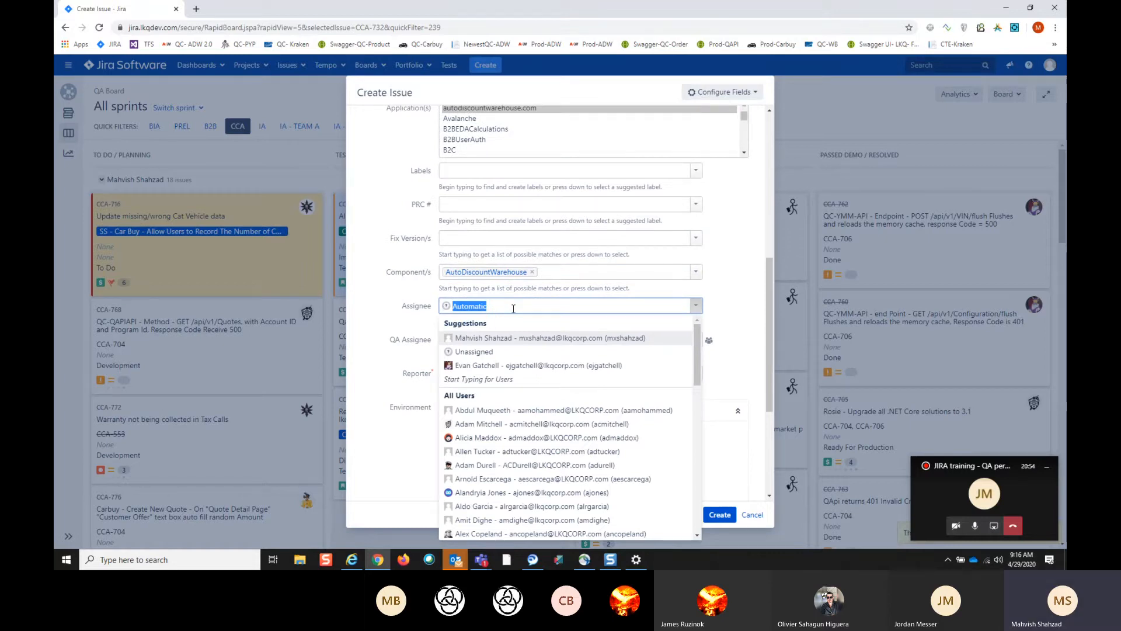
key(BackSpace)
text(Ro)
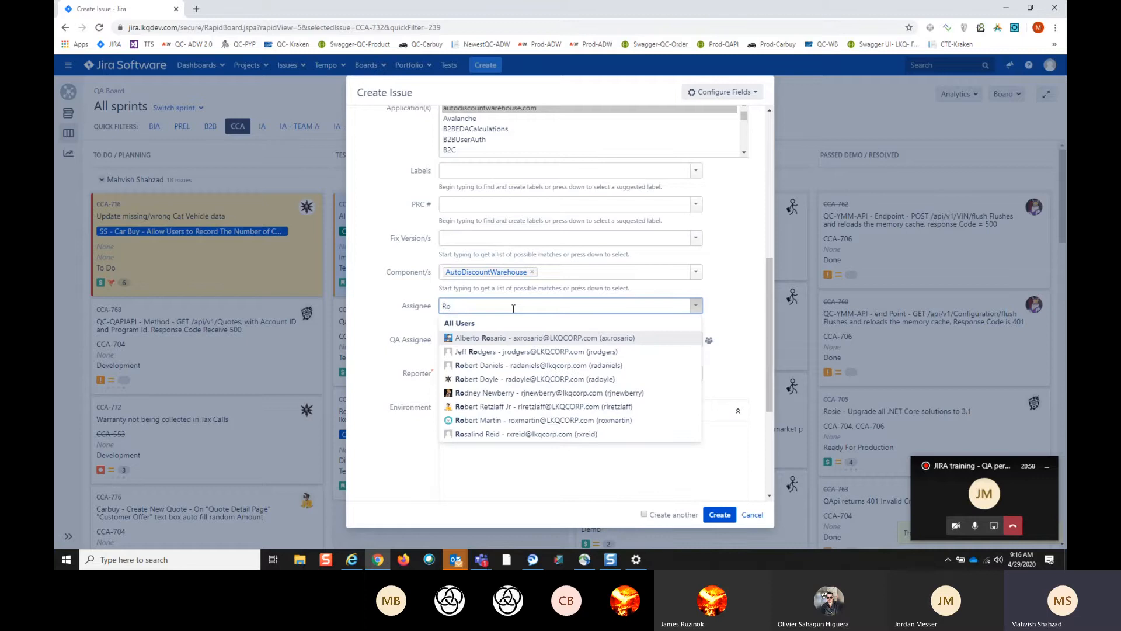
text(bert)
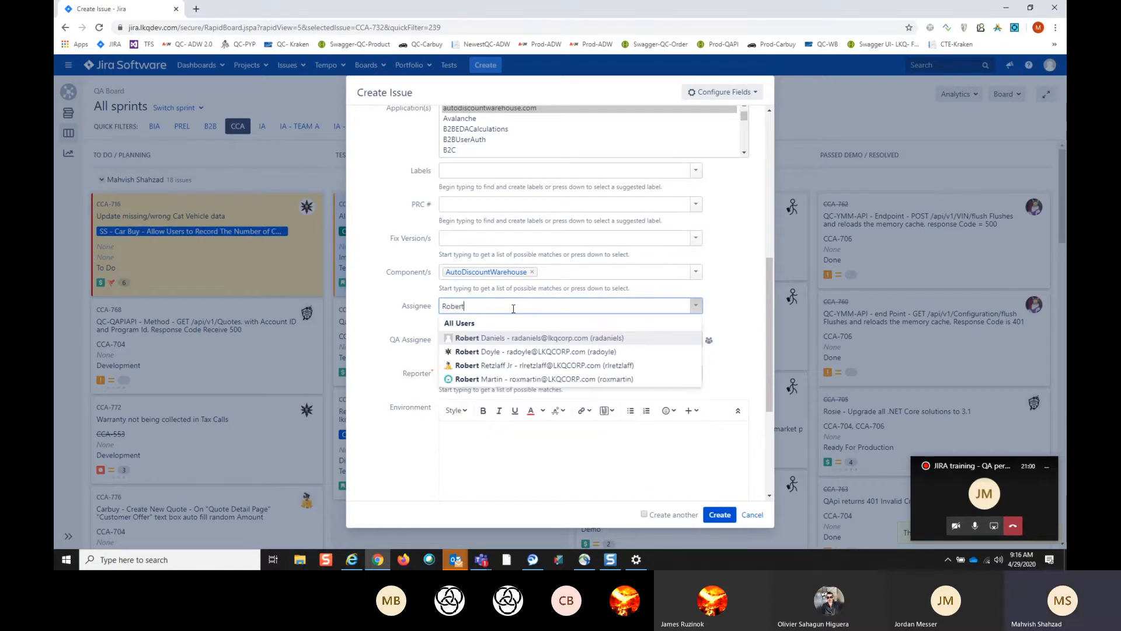
click(524, 352)
click(494, 341)
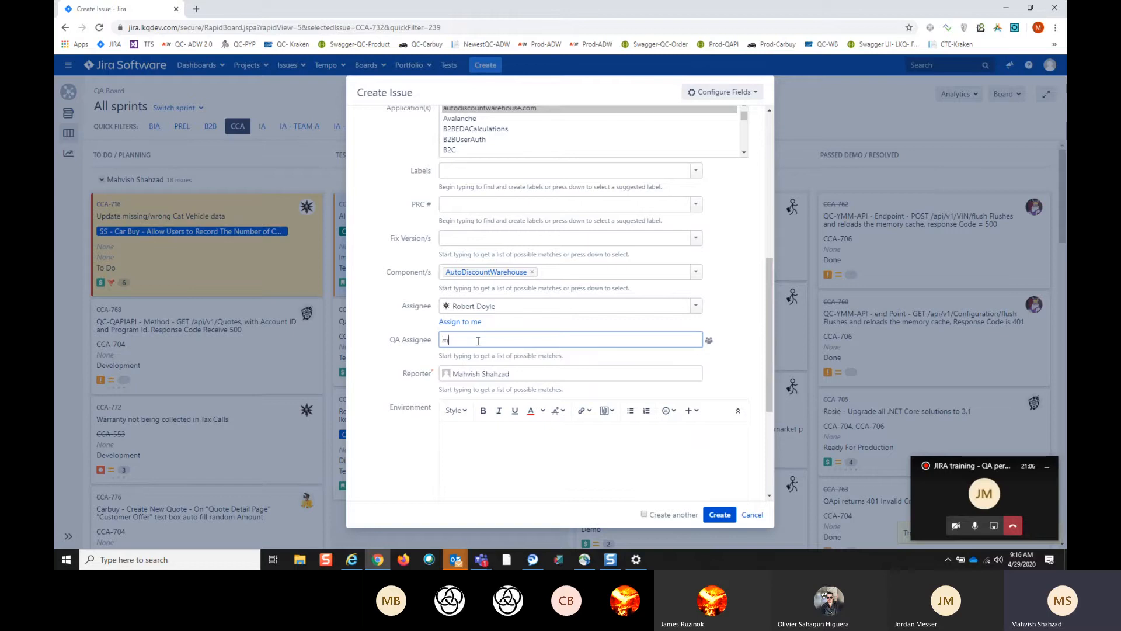
text(mah)
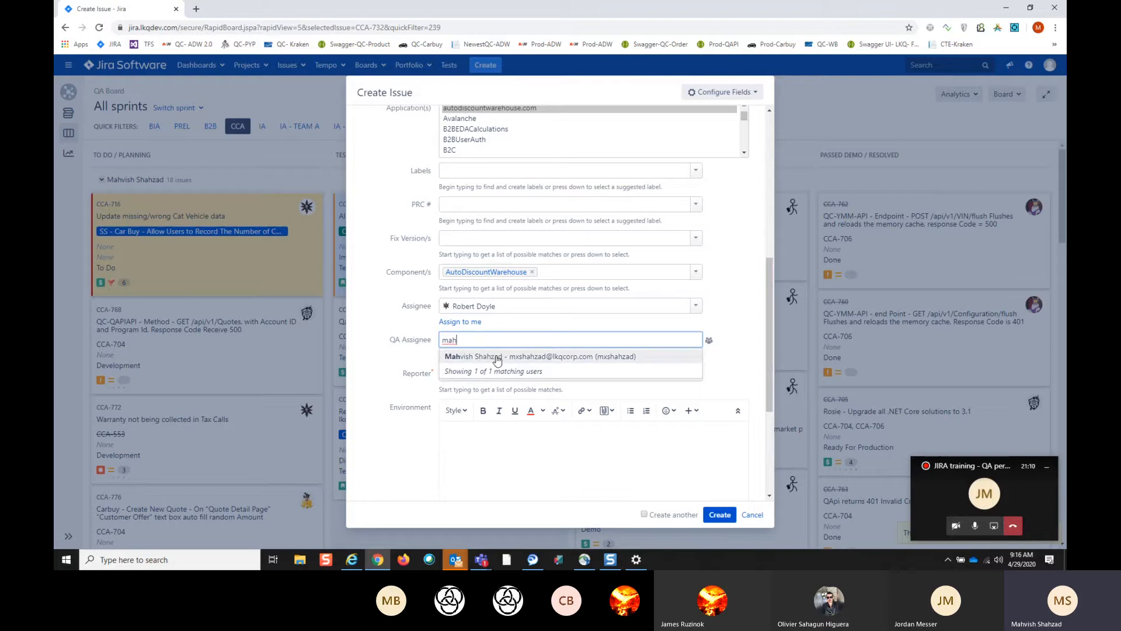
click(497, 356)
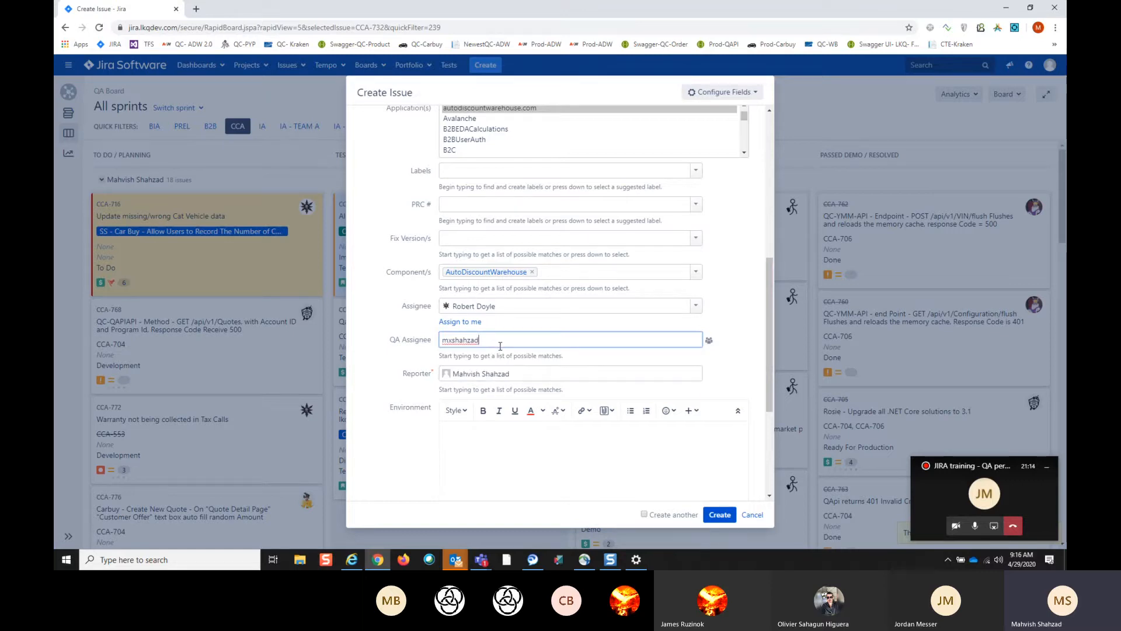
- Enter QC as the bug's environment
scroll(549, 372, down, 1)
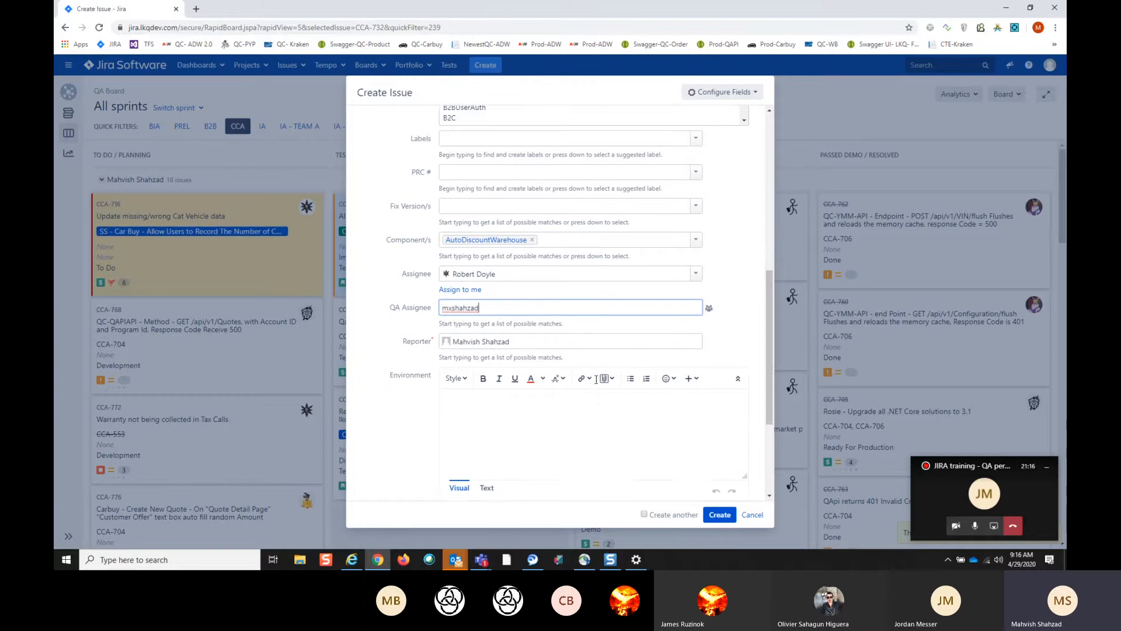
click(510, 395)
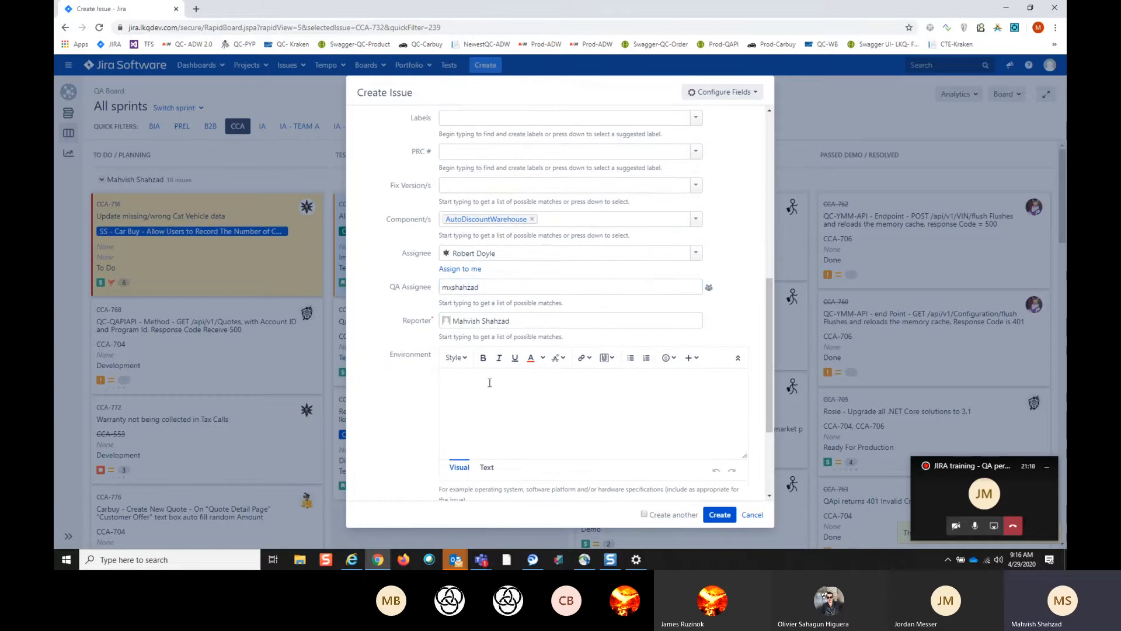
text(QC)
- Set the bug as found by QA Testing, with "Design or code issue" as the defect root cause
scroll(538, 404, down, 3)
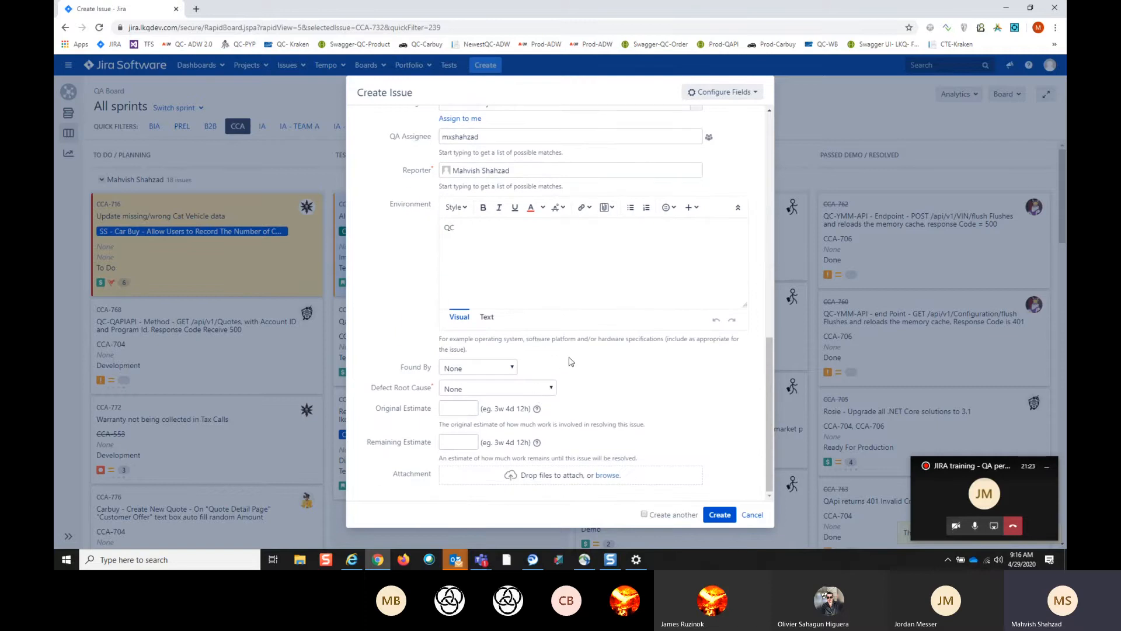
click(514, 368)
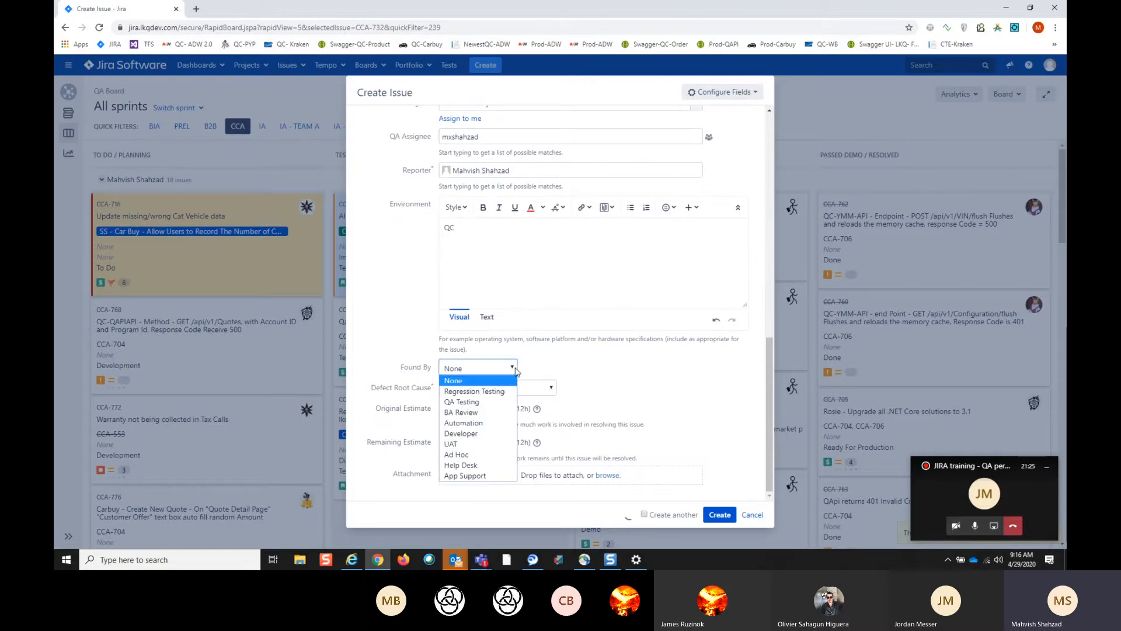
click(470, 402)
click(552, 389)
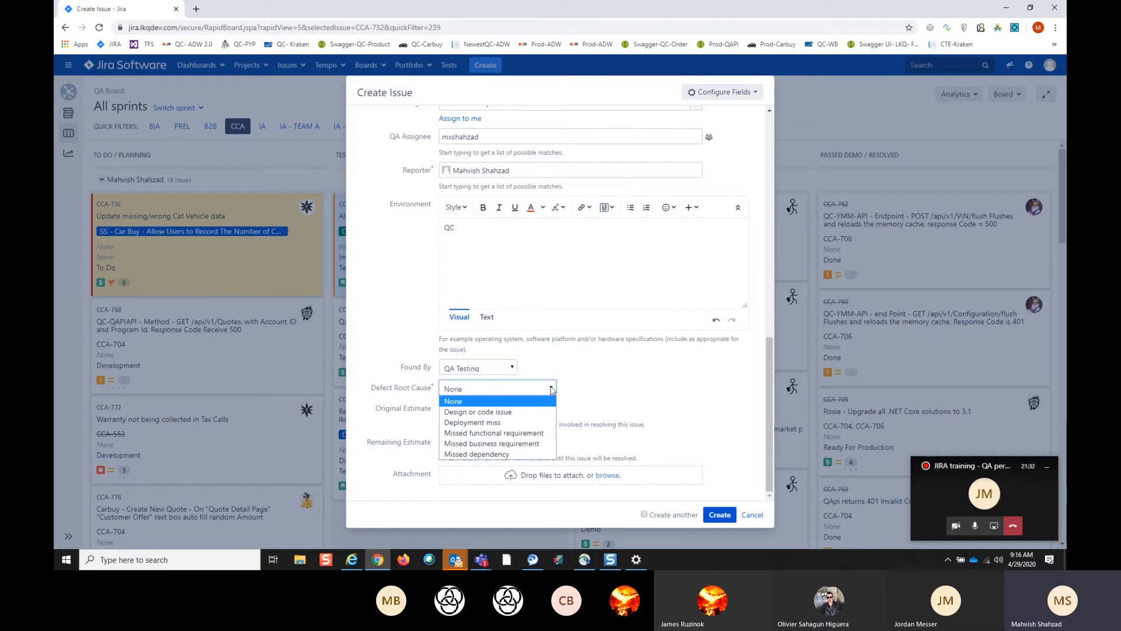
click(504, 412)
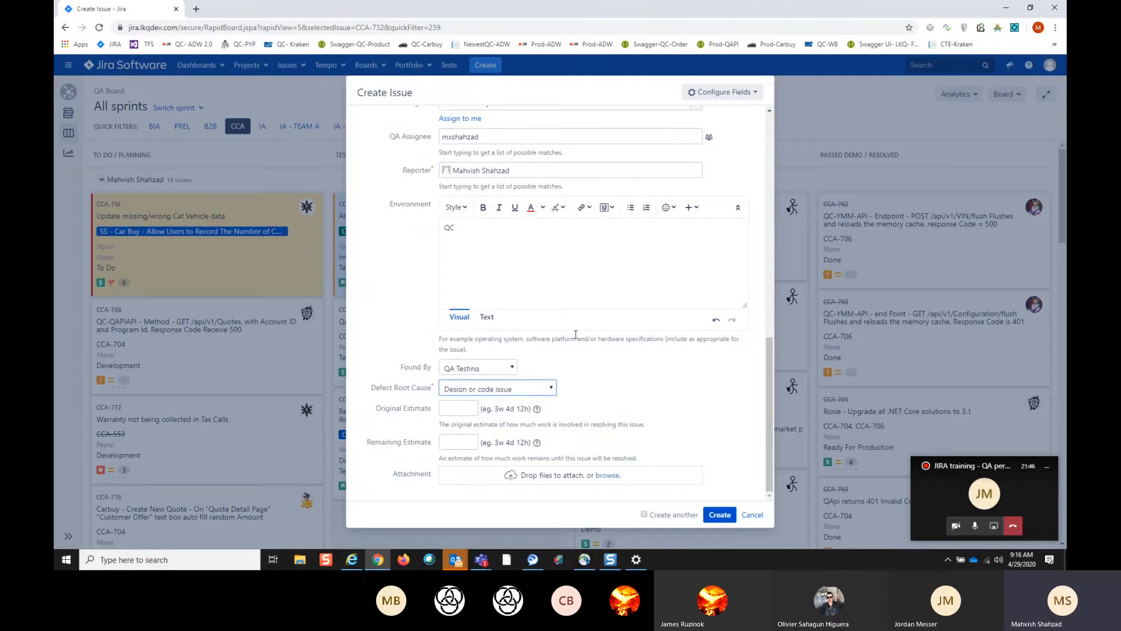
- Show the new bug's description editor and discard the issue without creating it
scroll(520, 374, up, 10)
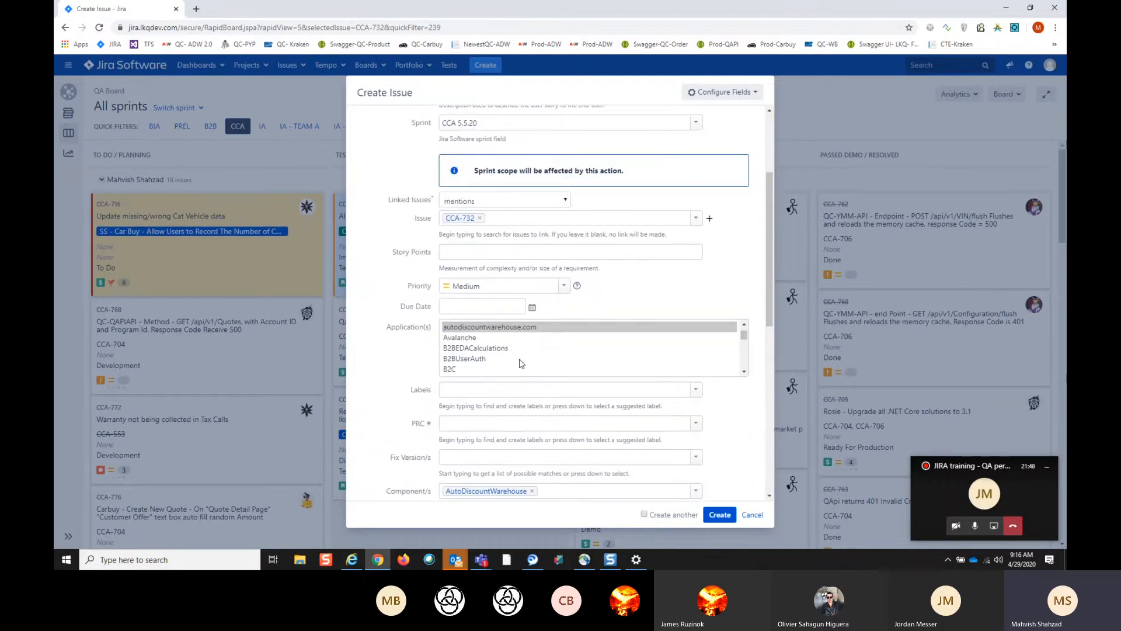
scroll(521, 363, up, 5)
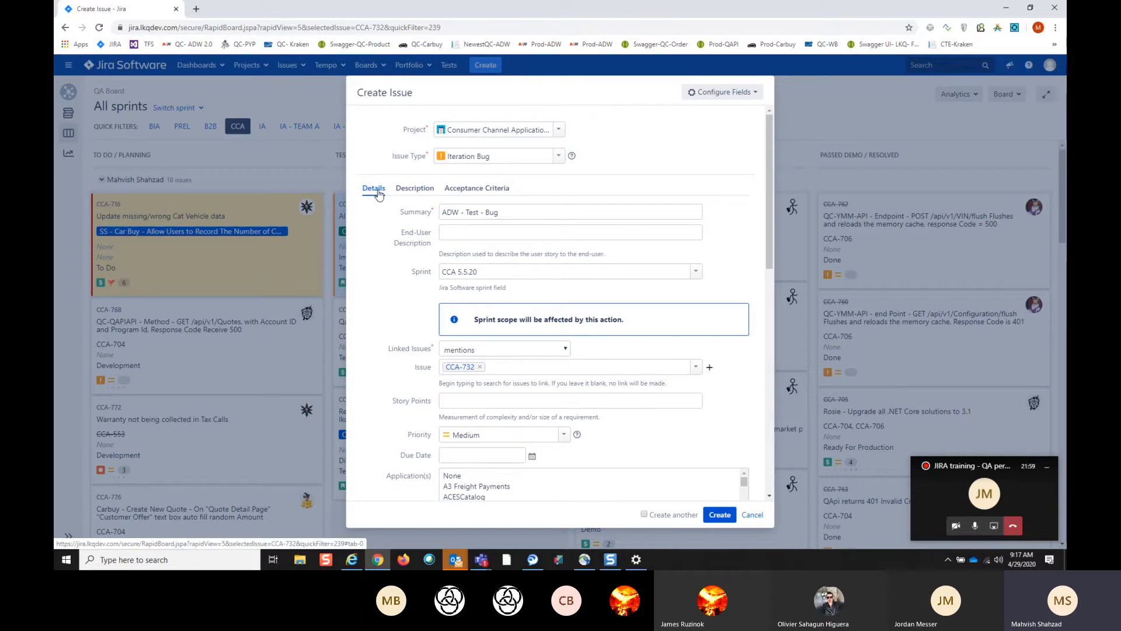
click(416, 188)
click(483, 233)
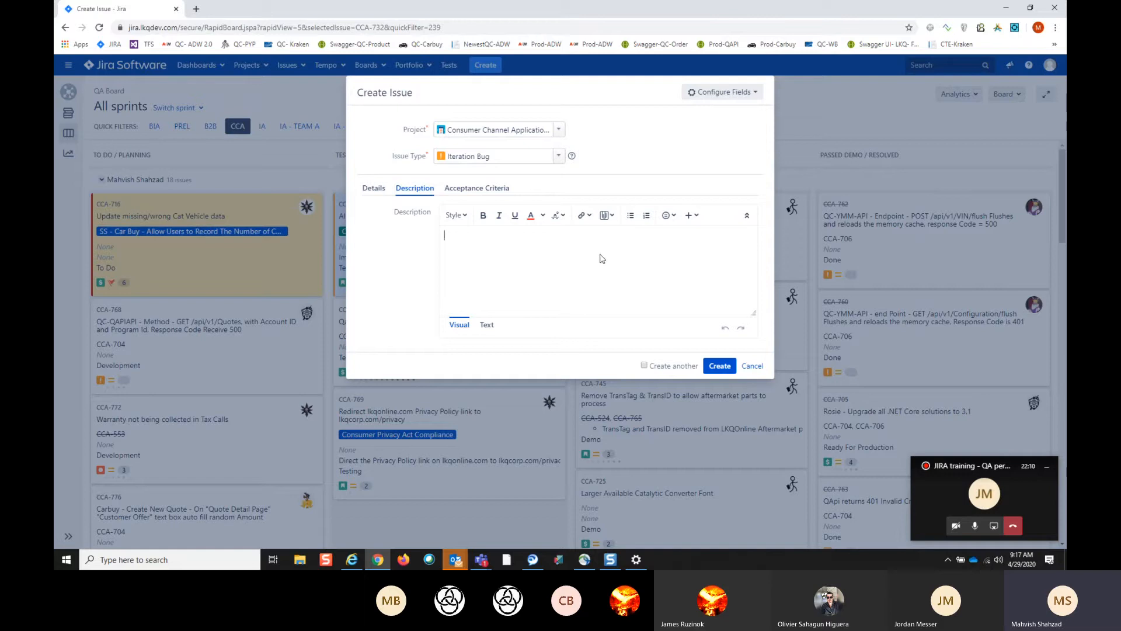
click(749, 370)
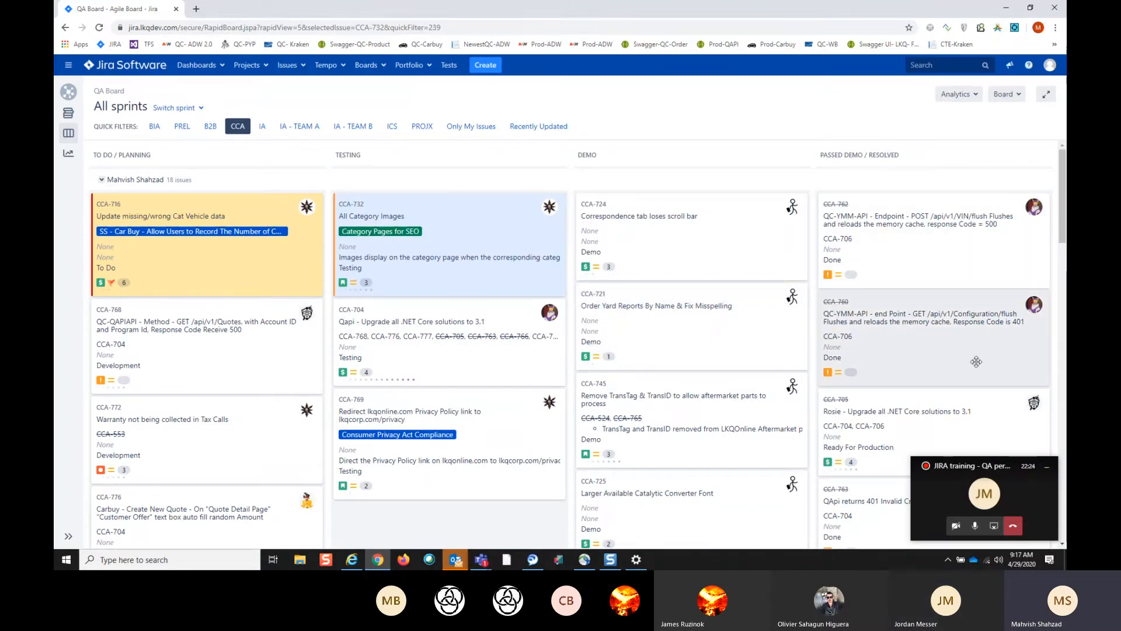
- Find the resolved iteration bug CCA-765 on the QA Board and open its full issue page
scroll(988, 367, down, 2)
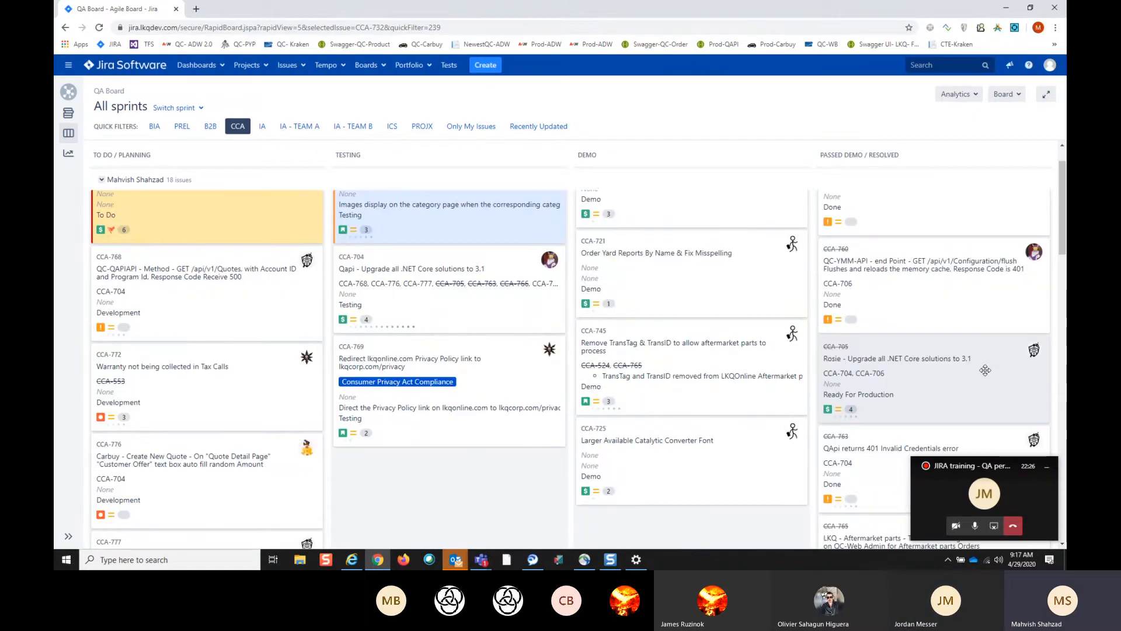
scroll(985, 370, down, 3)
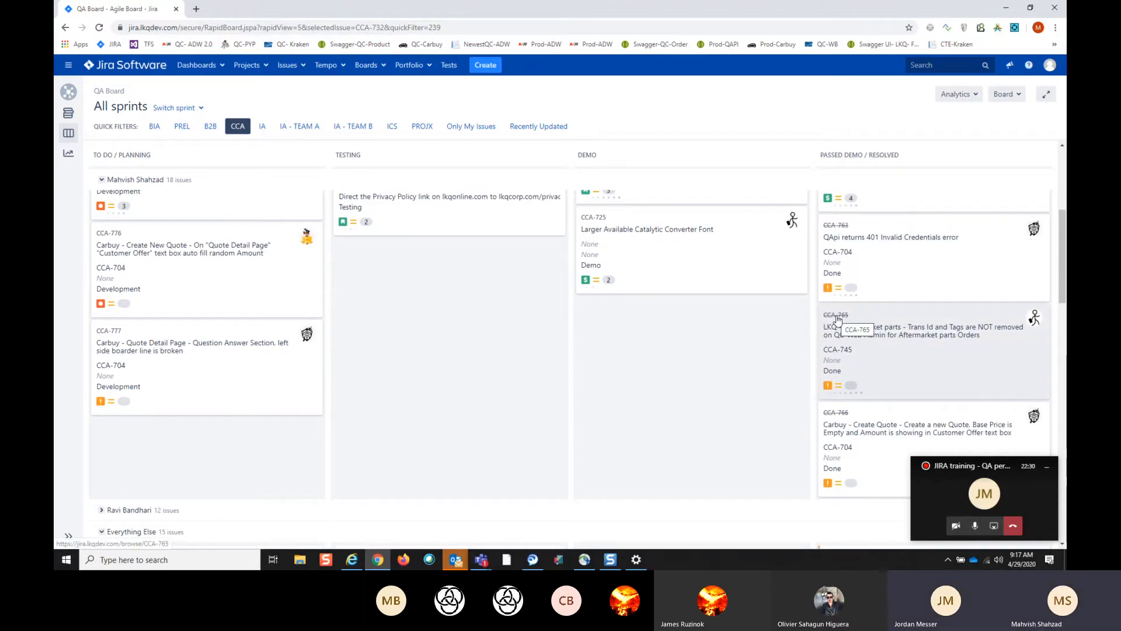
click(838, 319)
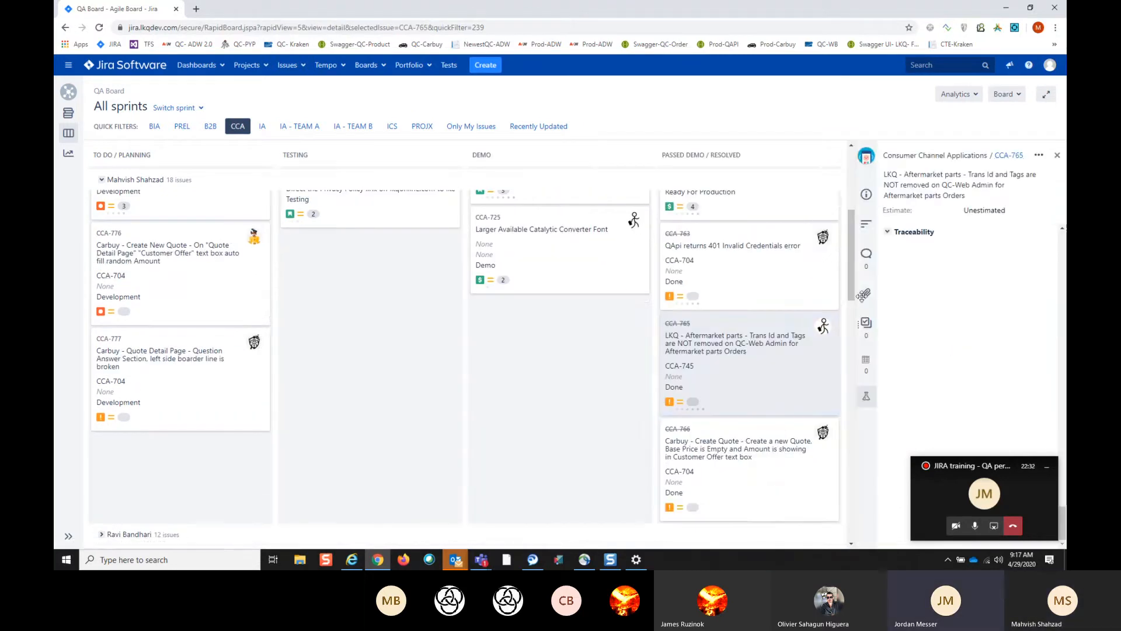
click(1010, 157)
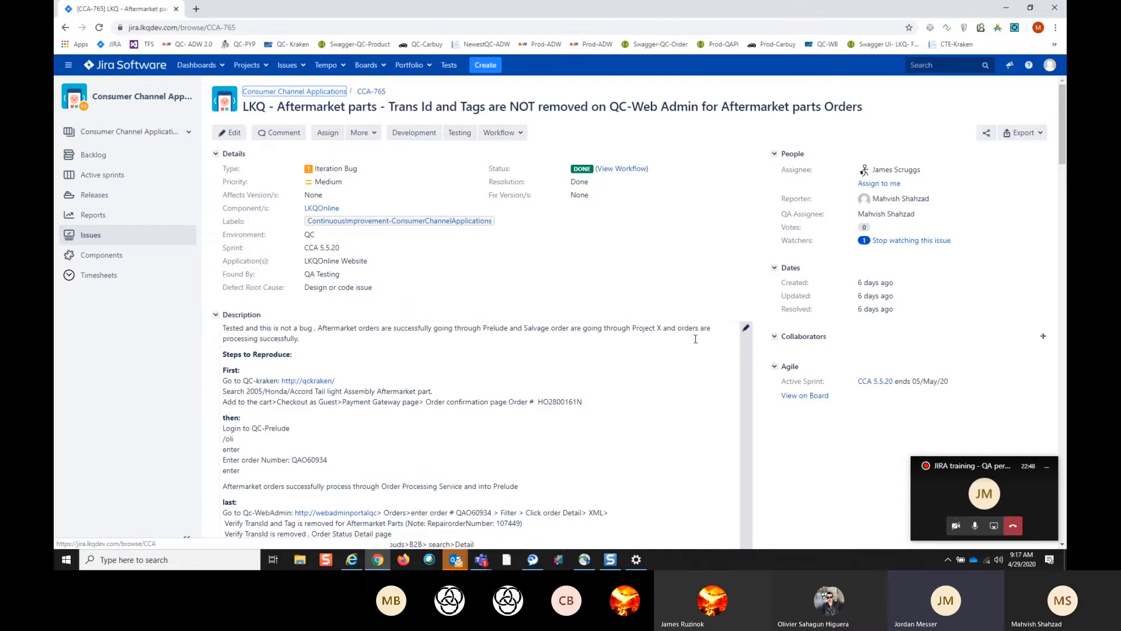
- Examine CCA-765's details and description as a sample bug report, including reproduction steps, issue found and screenshots
scroll(679, 350, down, 2)
scroll(679, 349, down, 2)
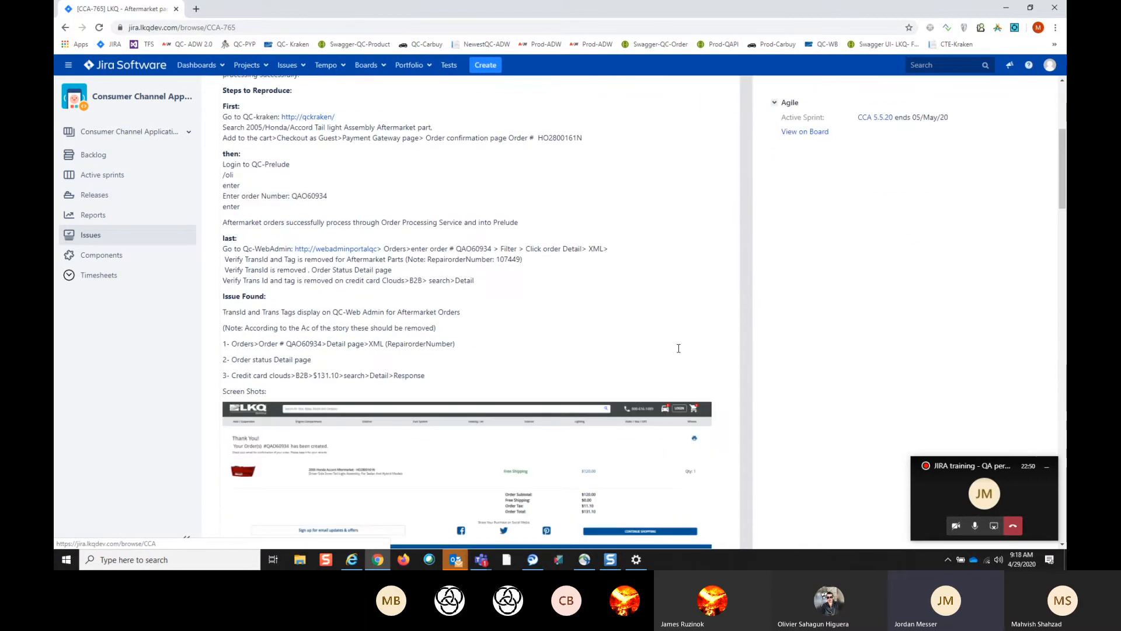
scroll(679, 347, up, 4)
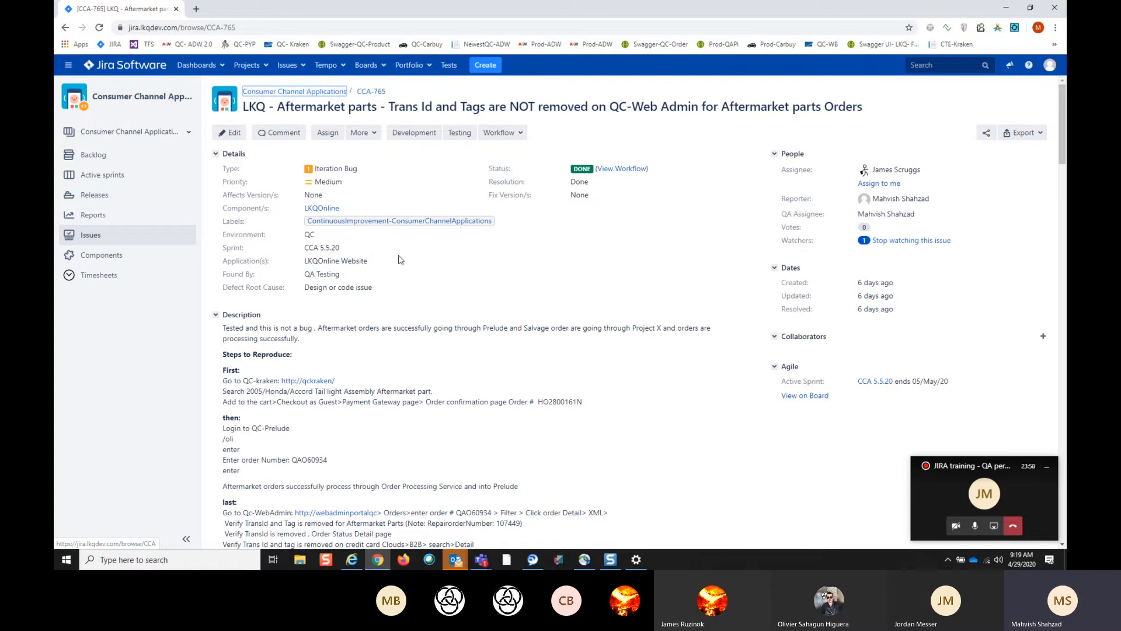
scroll(462, 295, down, 2)
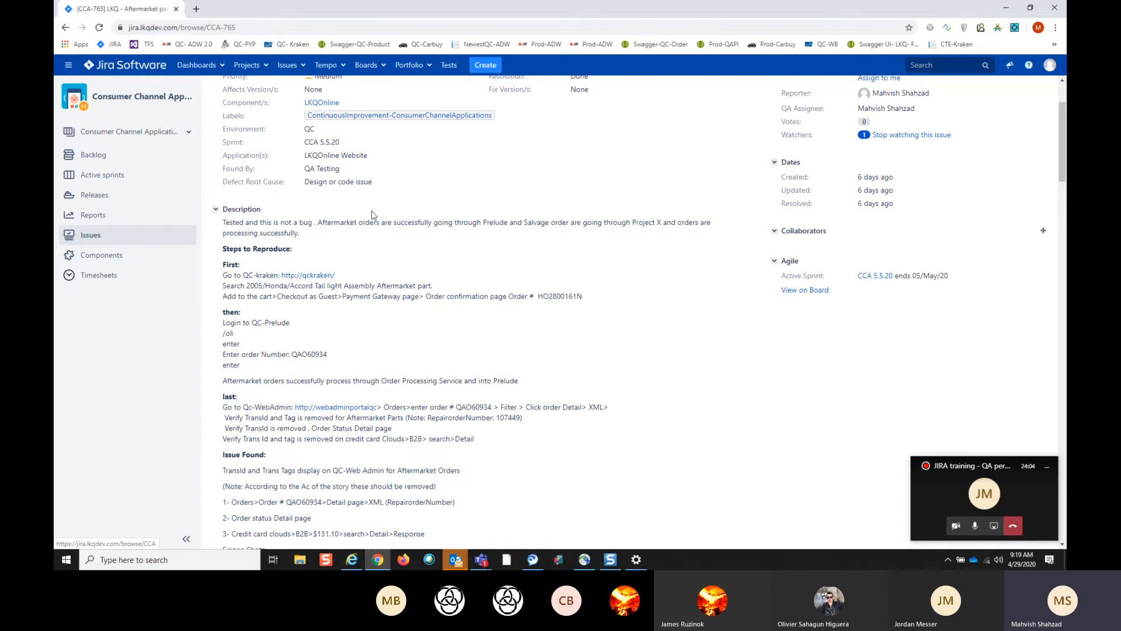
scroll(391, 210, up, 2)
scroll(399, 273, down, 2)
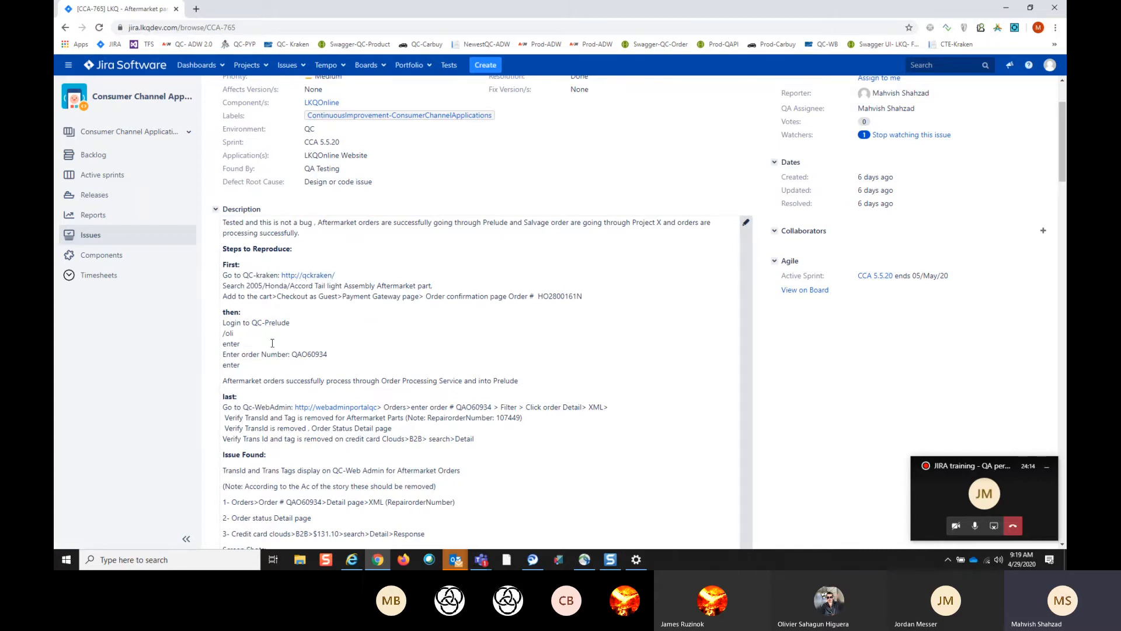
scroll(272, 343, down, 1)
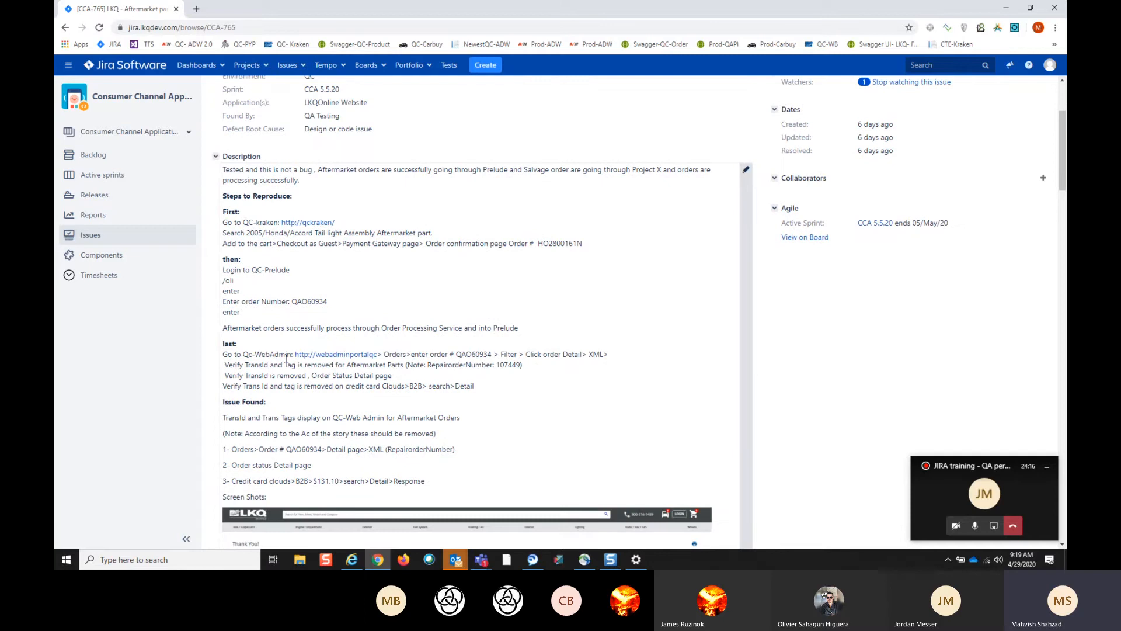
- Examine CCA-765's screenshots and attachments through to the end of the issue, and return to its header
scroll(323, 399, down, 5)
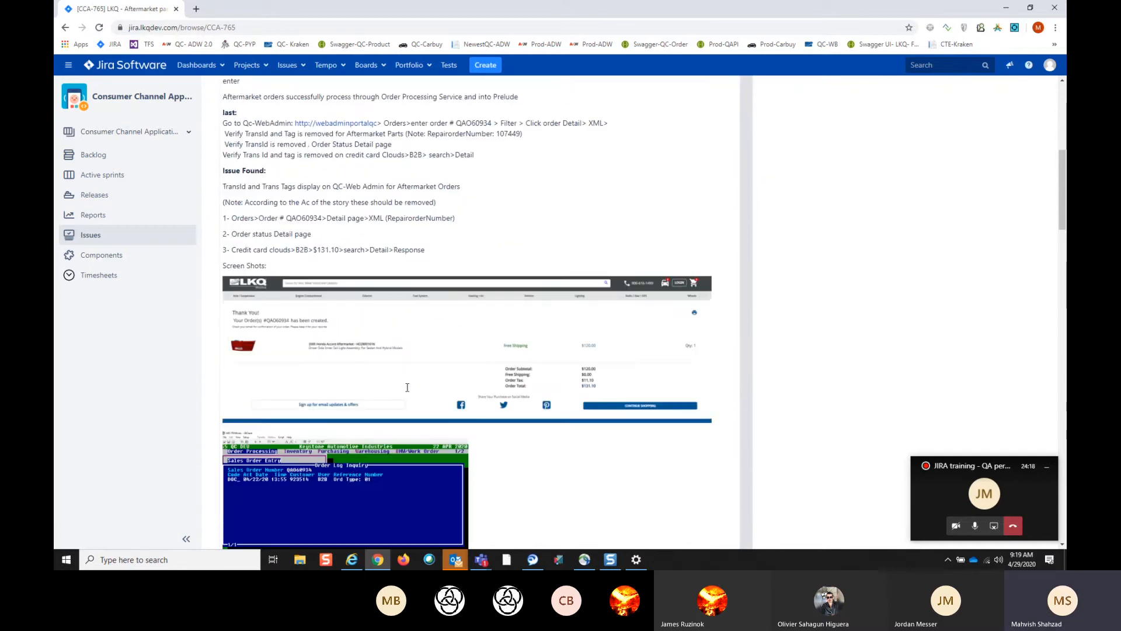
scroll(493, 371, down, 6)
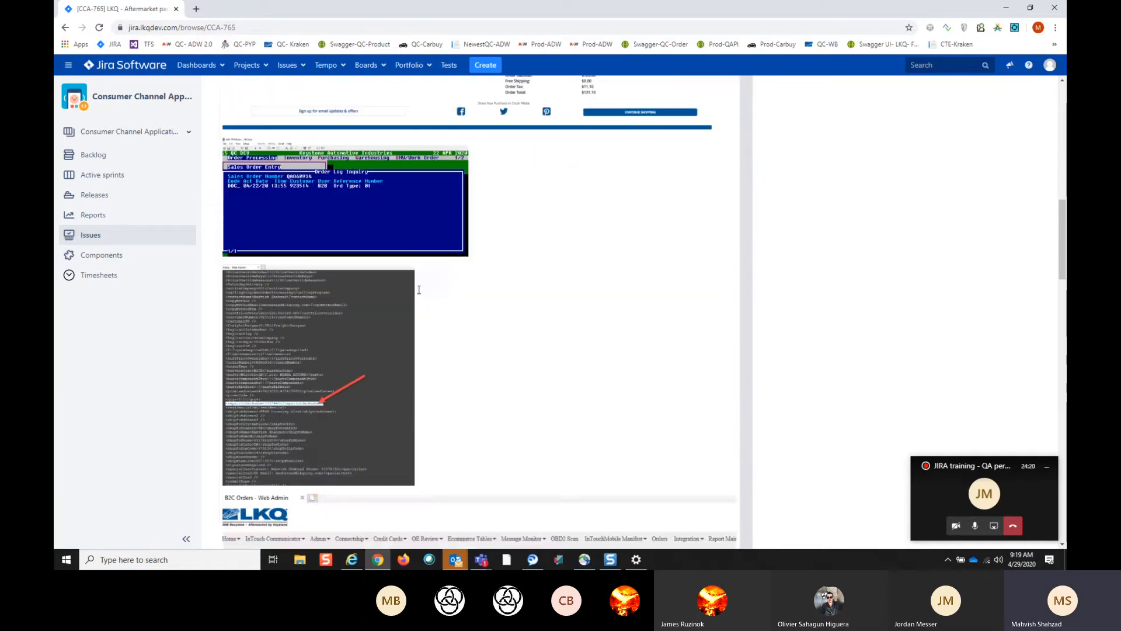
scroll(419, 290, down, 13)
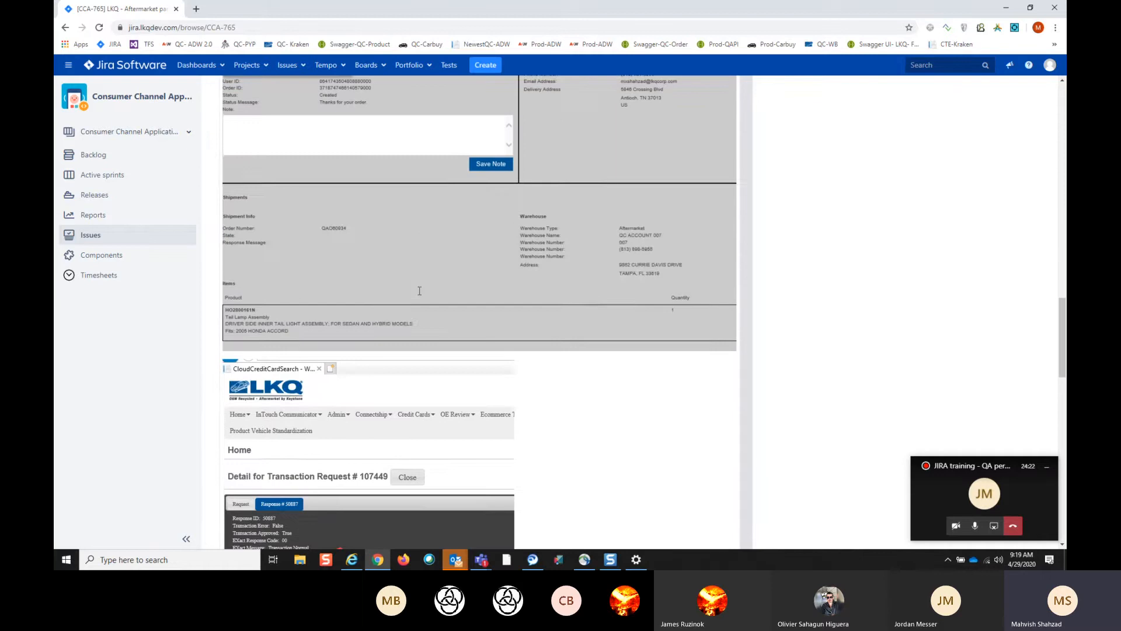
scroll(419, 290, down, 7)
scroll(420, 292, up, 3)
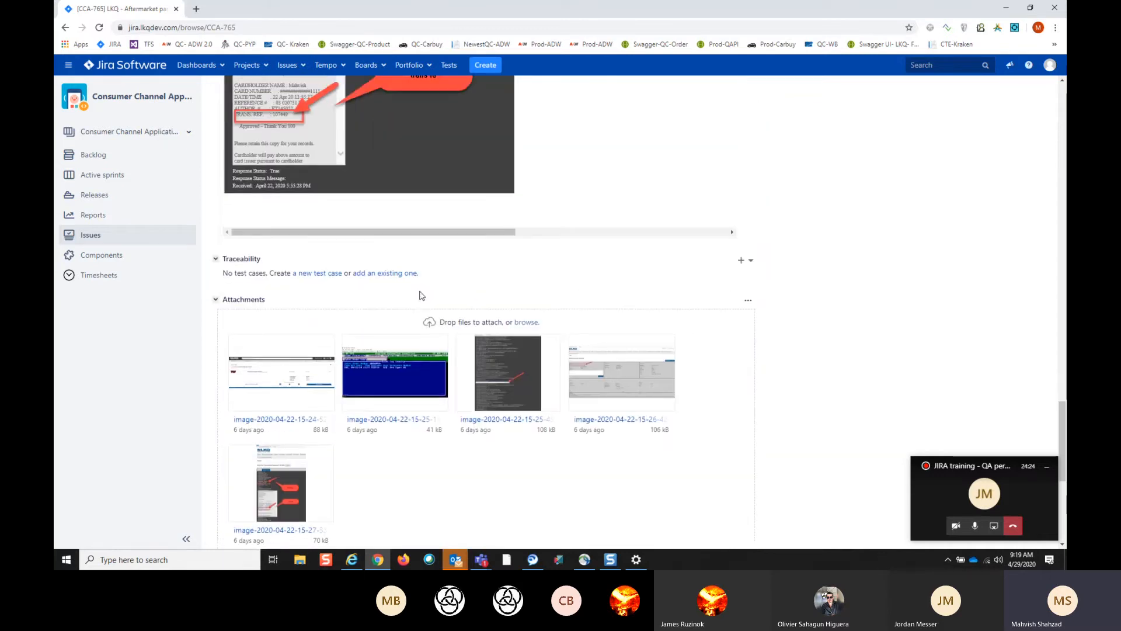
scroll(419, 291, up, 20)
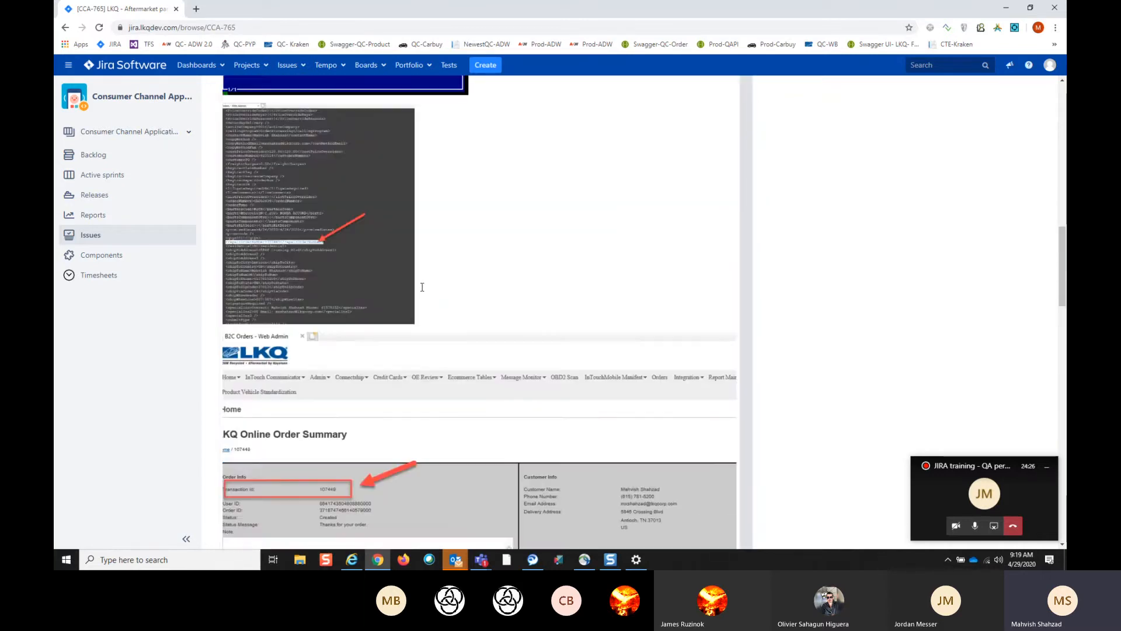
scroll(422, 287, up, 6)
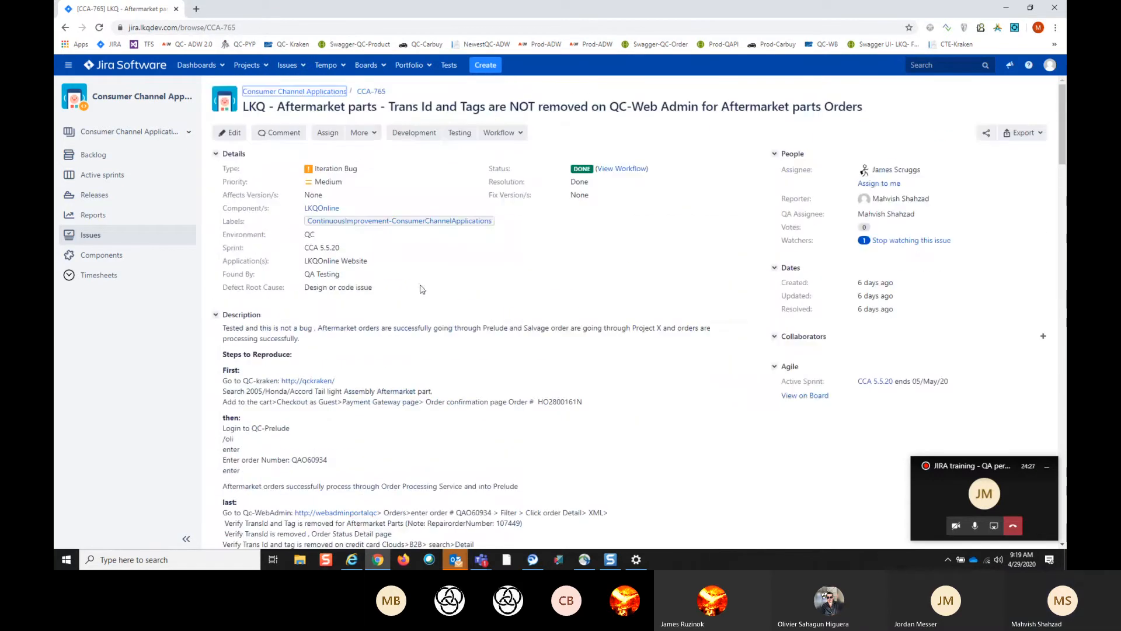
- Show the description of CCA-765 in its edit form and close the form without updating the issue
click(235, 133)
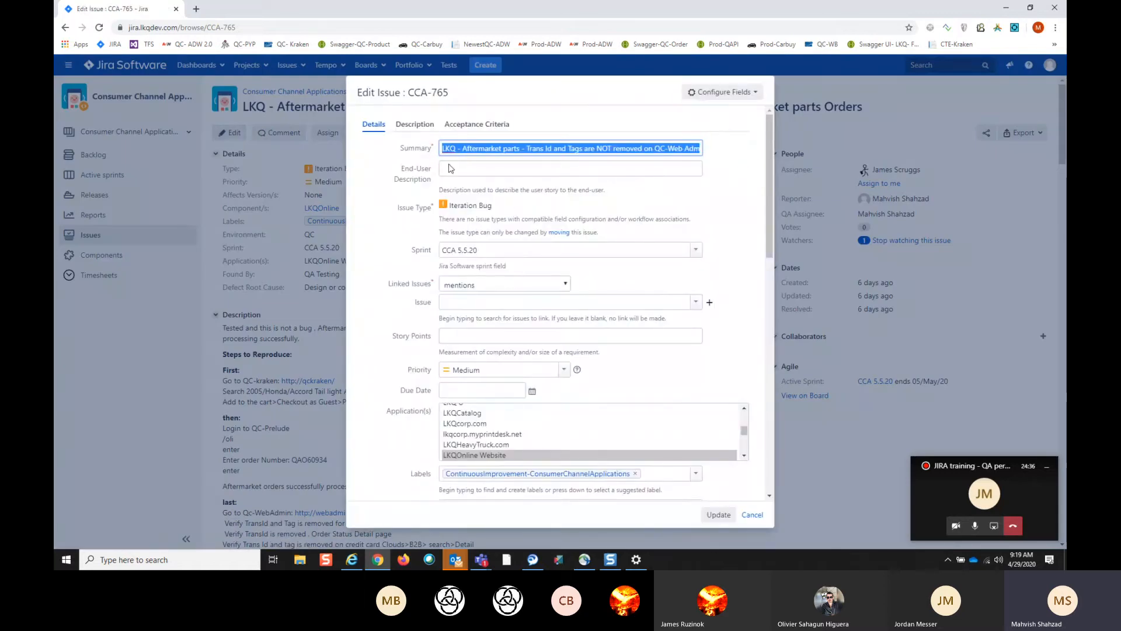
click(426, 127)
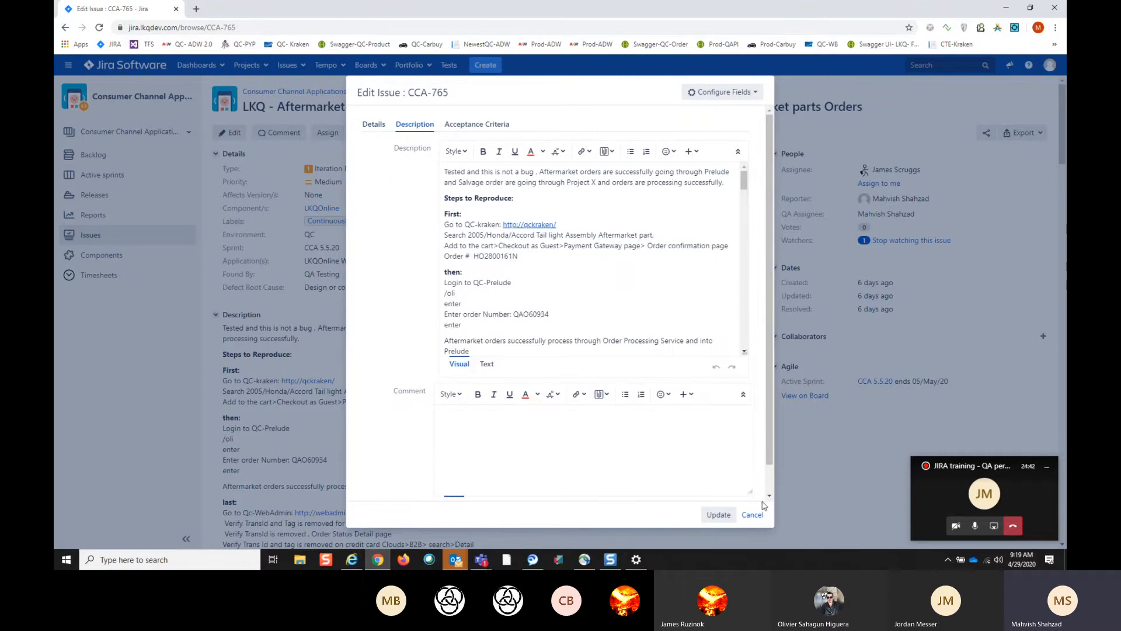
click(753, 516)
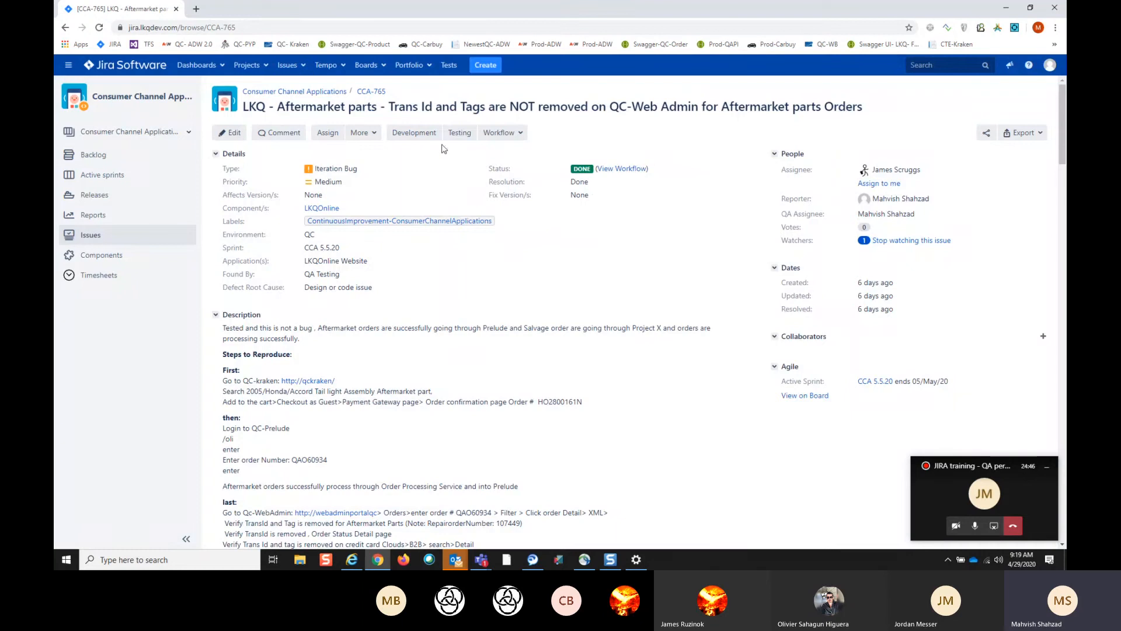
- Start a new issue of type Bug in the Consumer Channel Applications project and show the suggested issues for linking
click(491, 70)
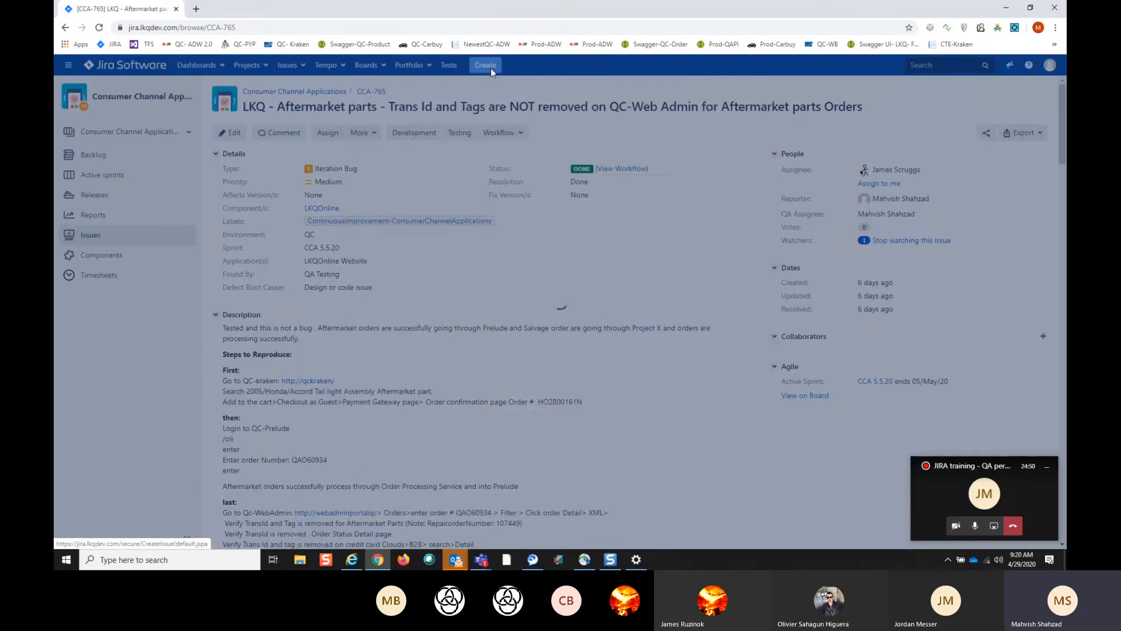
click(559, 155)
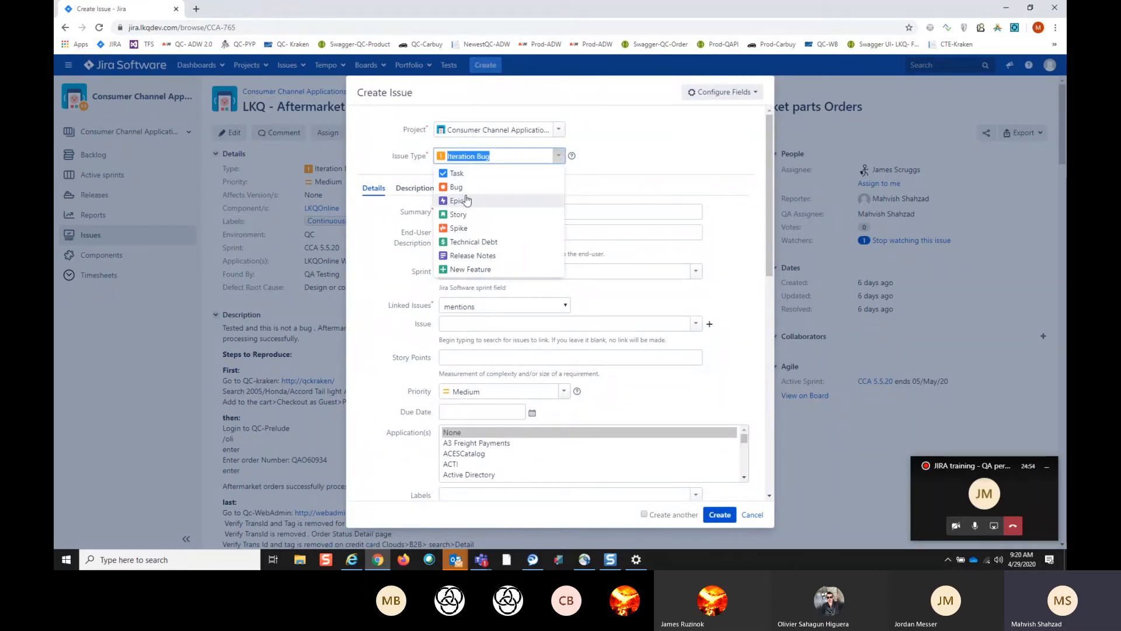
click(458, 188)
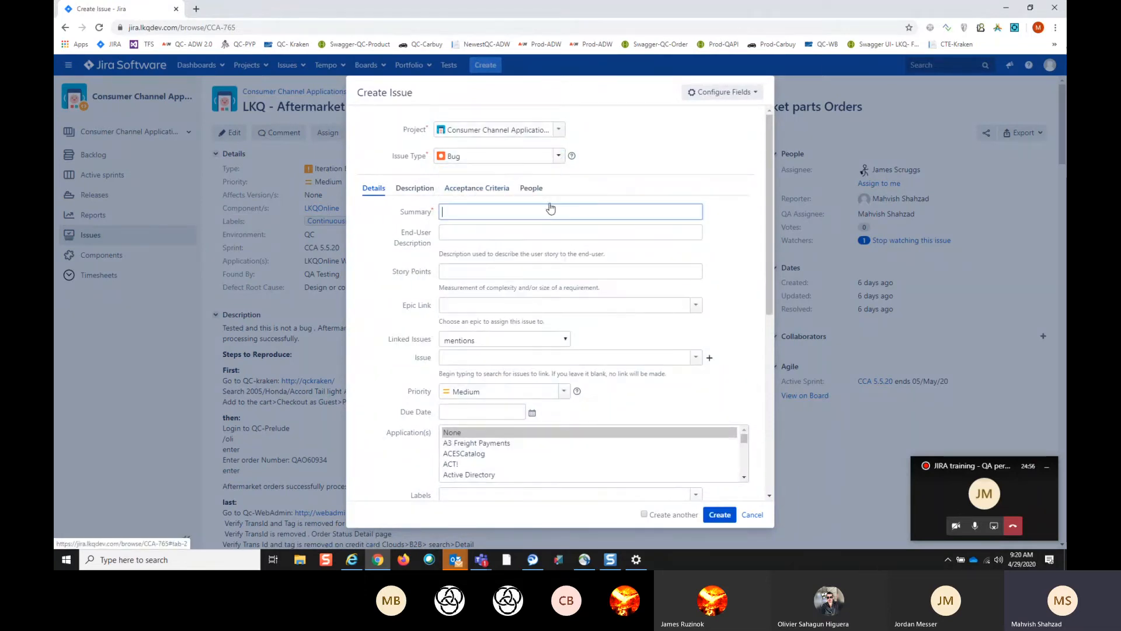
scroll(549, 208, down, 4)
scroll(484, 161, up, 4)
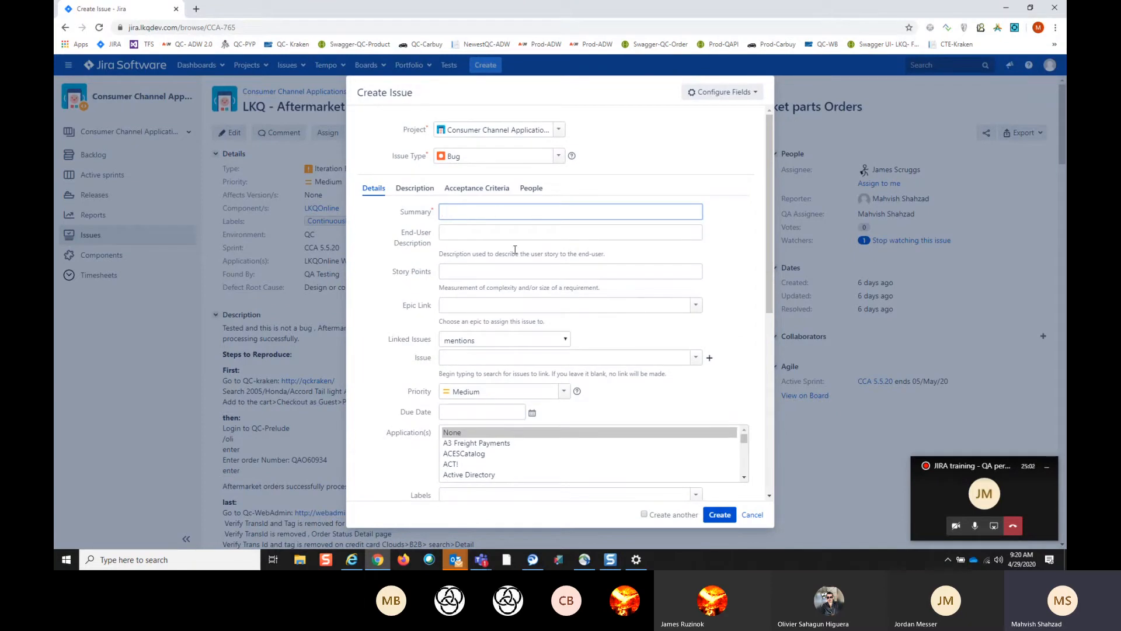
click(695, 359)
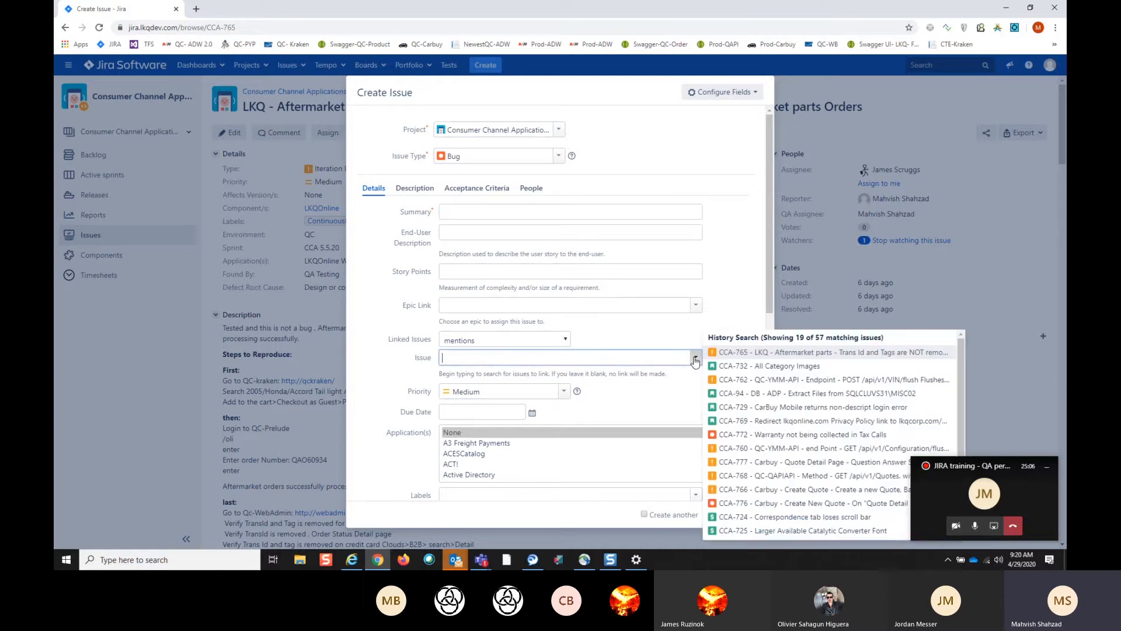
click(695, 359)
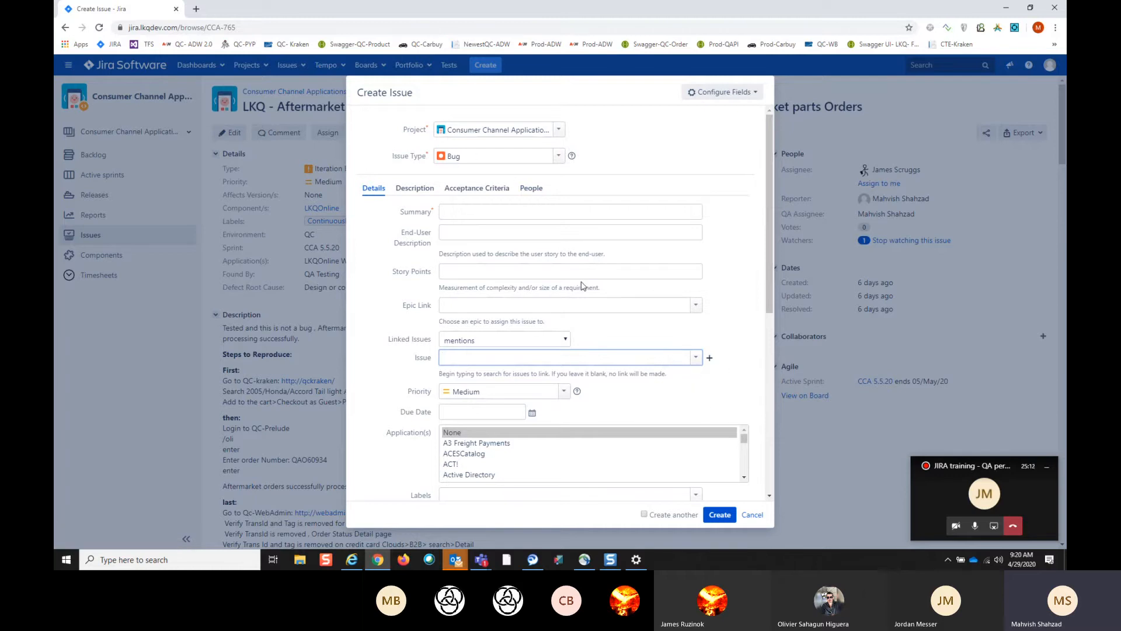
- Review the new bug's remaining detail fields, including Component/s, Environment, Found By and Defect Root Cause
scroll(581, 286, down, 4)
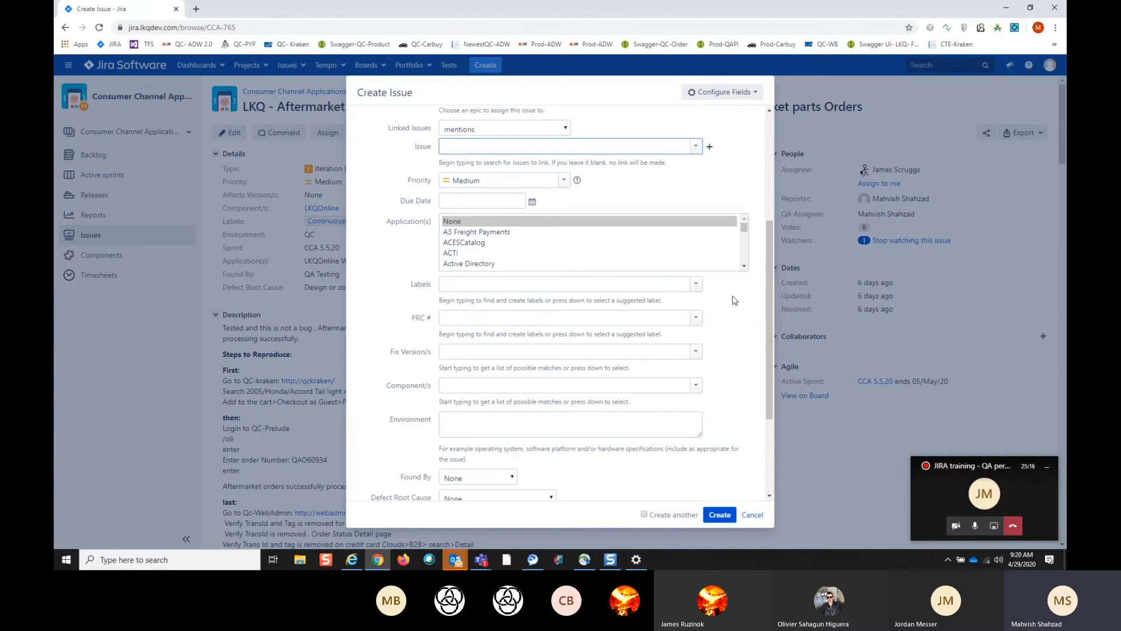
scroll(663, 288, down, 1)
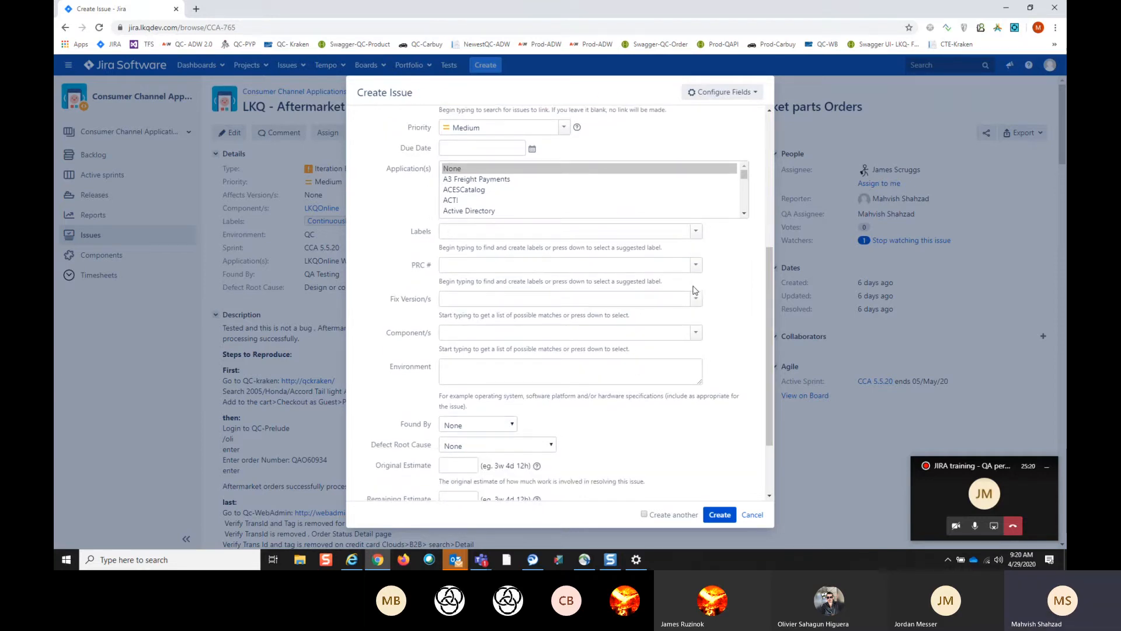
click(696, 336)
click(695, 337)
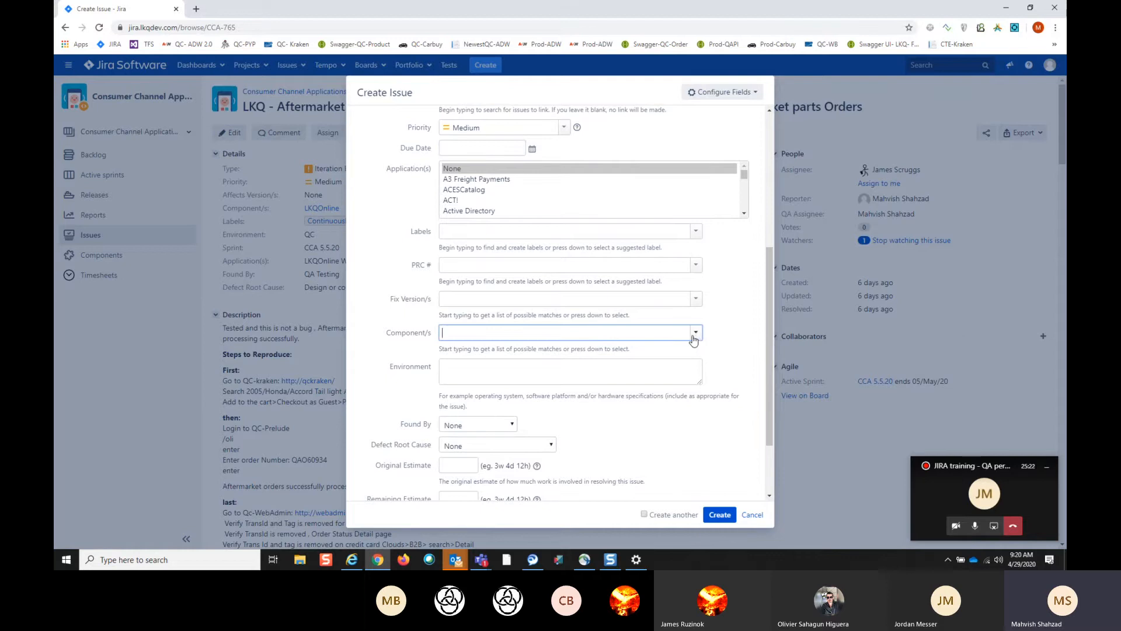
scroll(657, 359, down, 1)
click(549, 323)
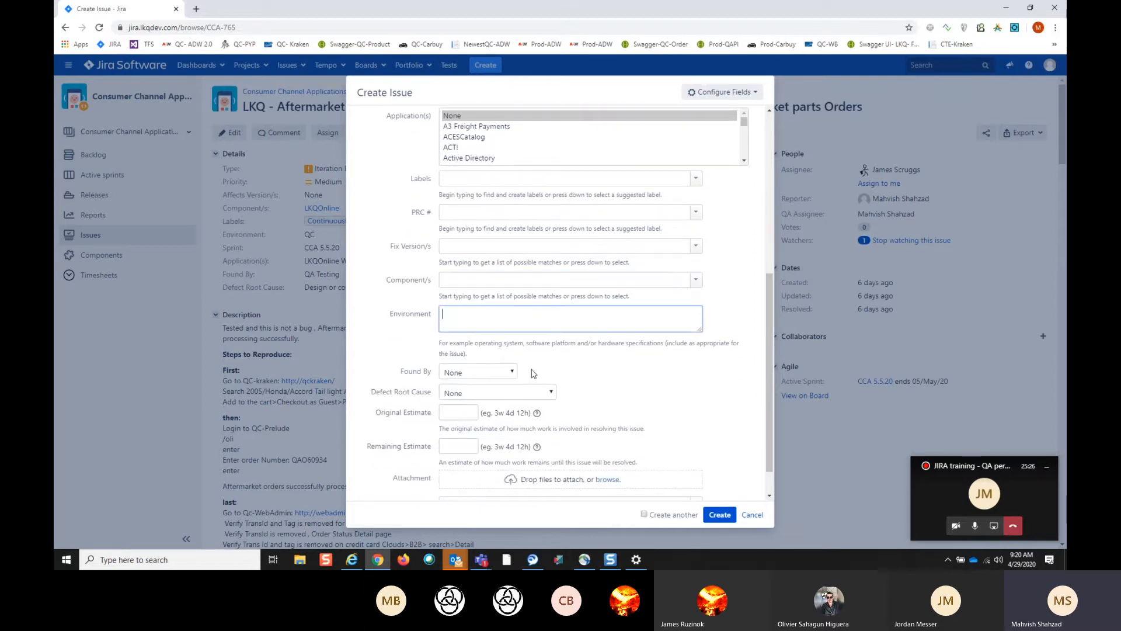
scroll(500, 459, up, 6)
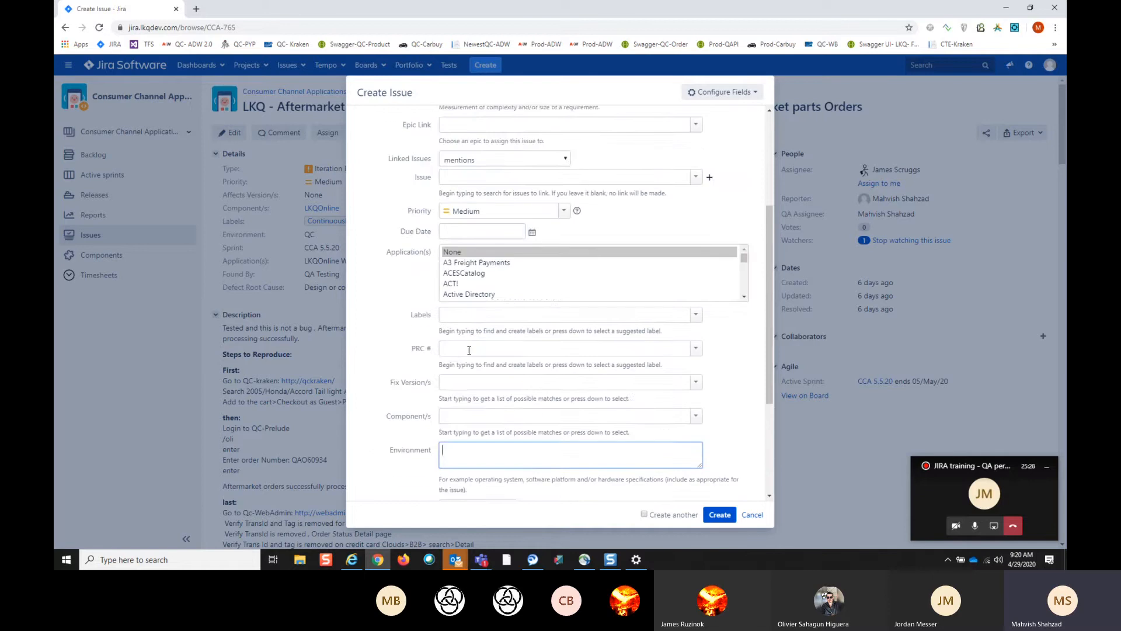
- Show the description editor for the new Bug and discard the unsaved issue
click(421, 193)
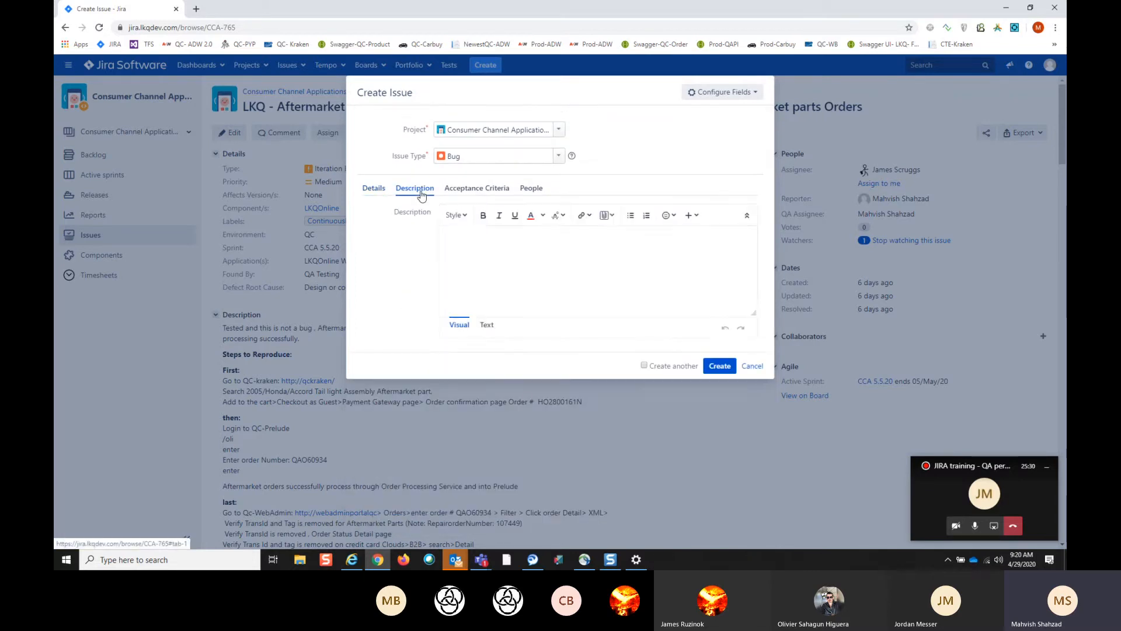
click(752, 367)
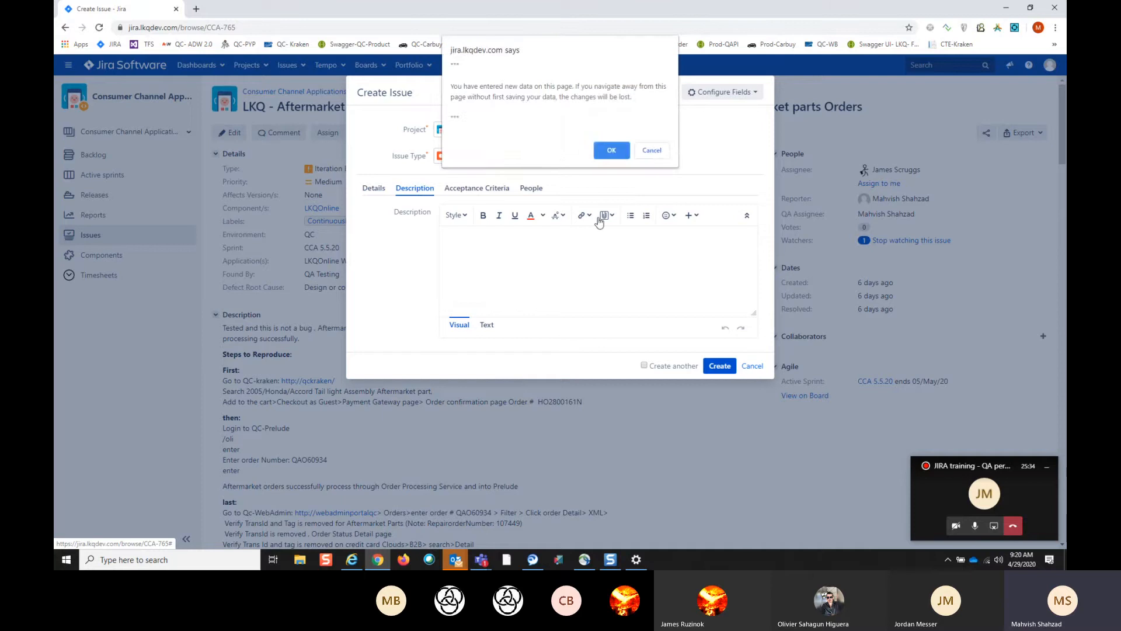
click(621, 150)
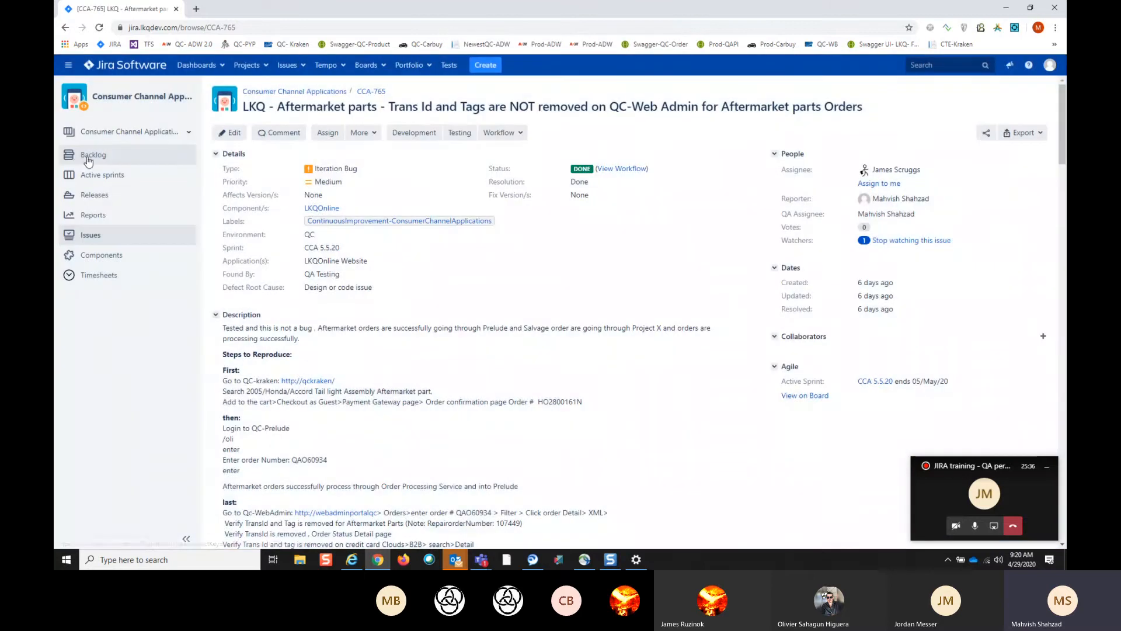
- Open the project's backlog and look through the CCA 5.5.20 sprint and backlog issues to the end of the list
click(81, 158)
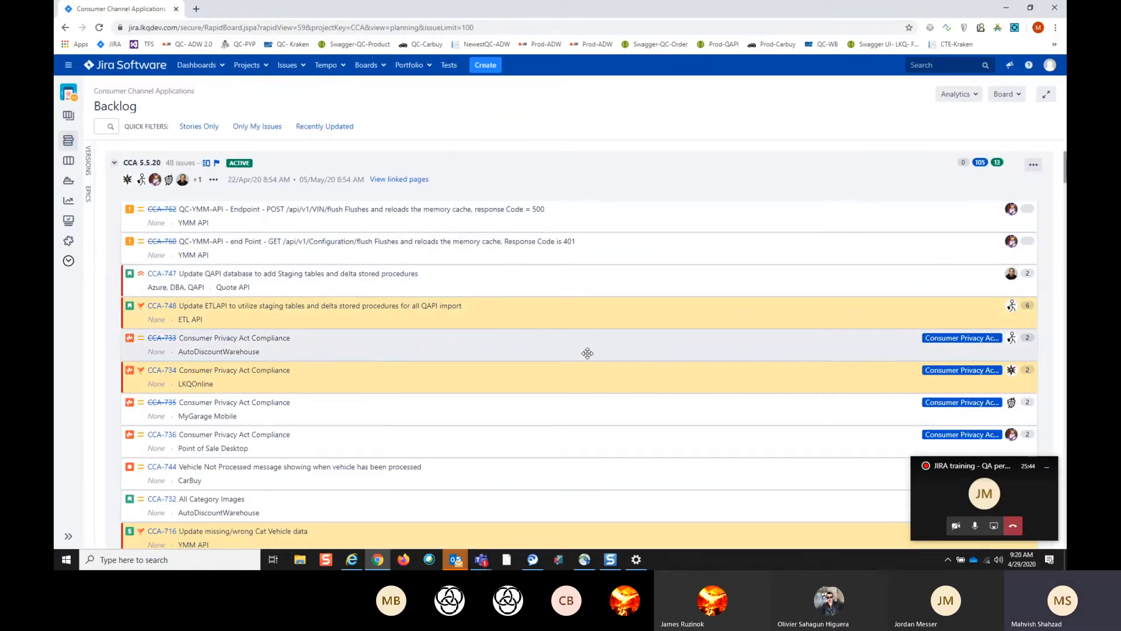
scroll(587, 350, down, 8)
scroll(584, 359, down, 15)
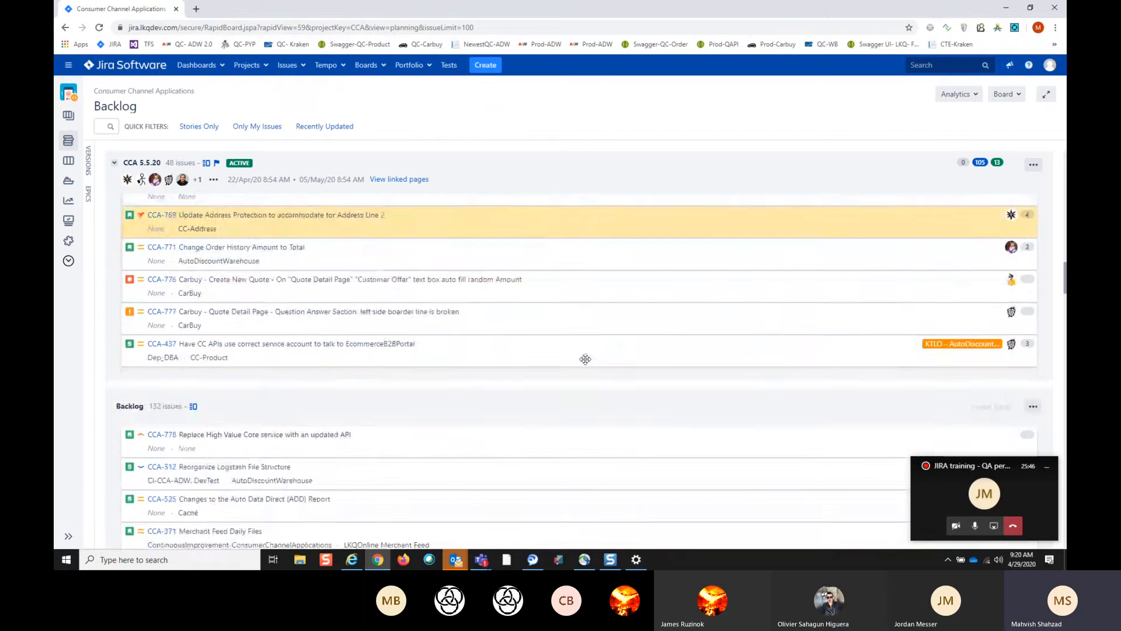
scroll(587, 357, down, 20)
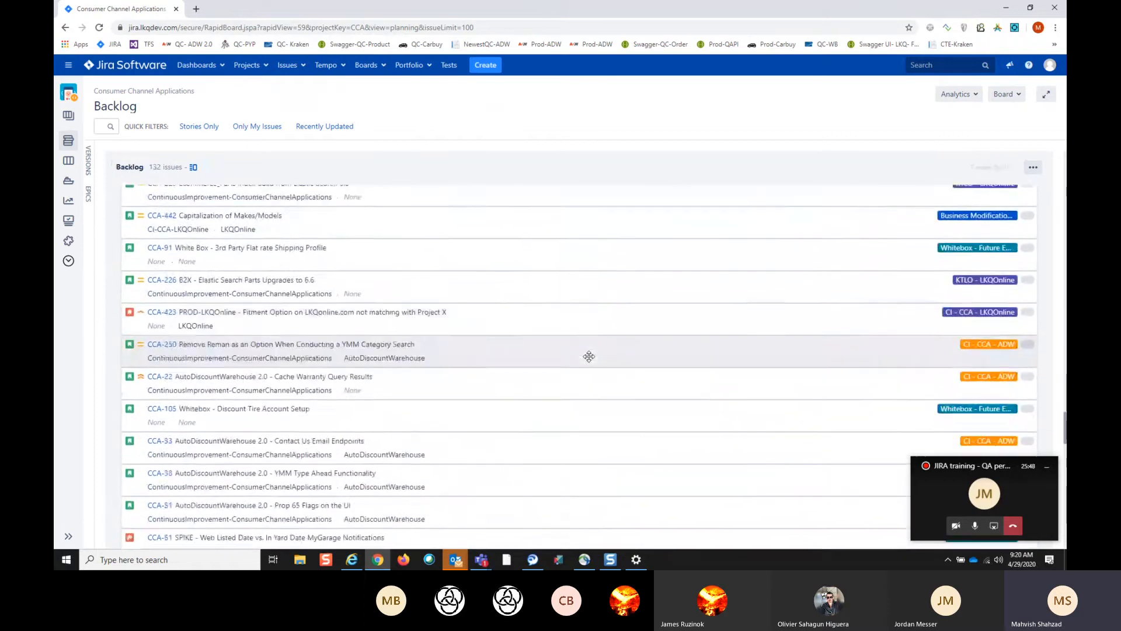
scroll(589, 357, down, 5)
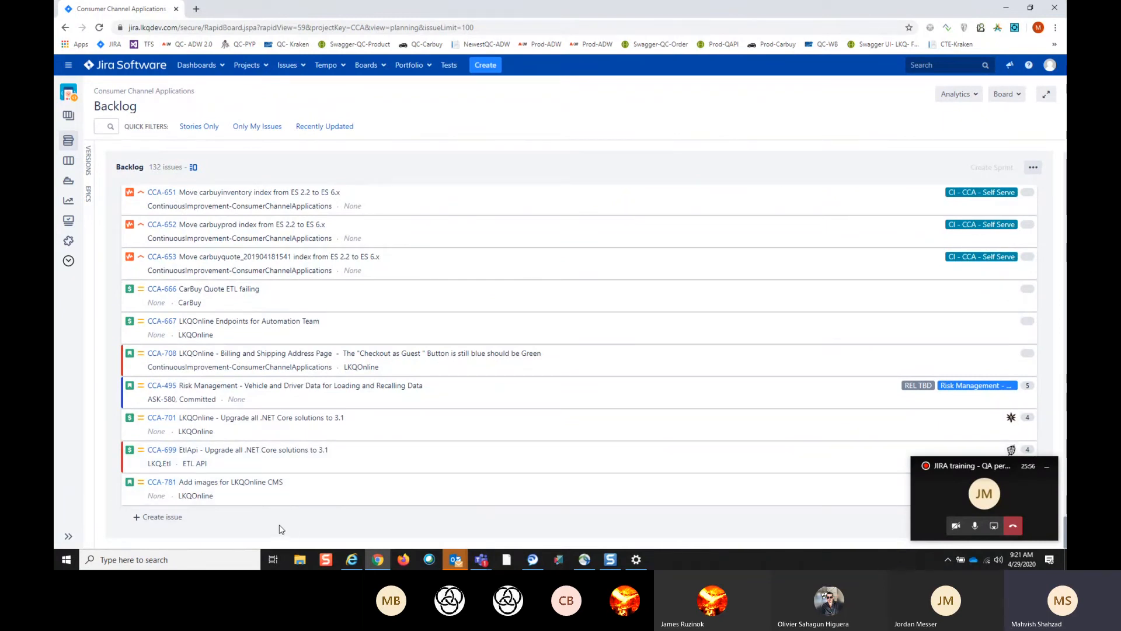
drag(281, 530, 389, 389)
- Find the bug CCA-722 in the backlog, preview its details and close the preview
scroll(389, 389, up, 20)
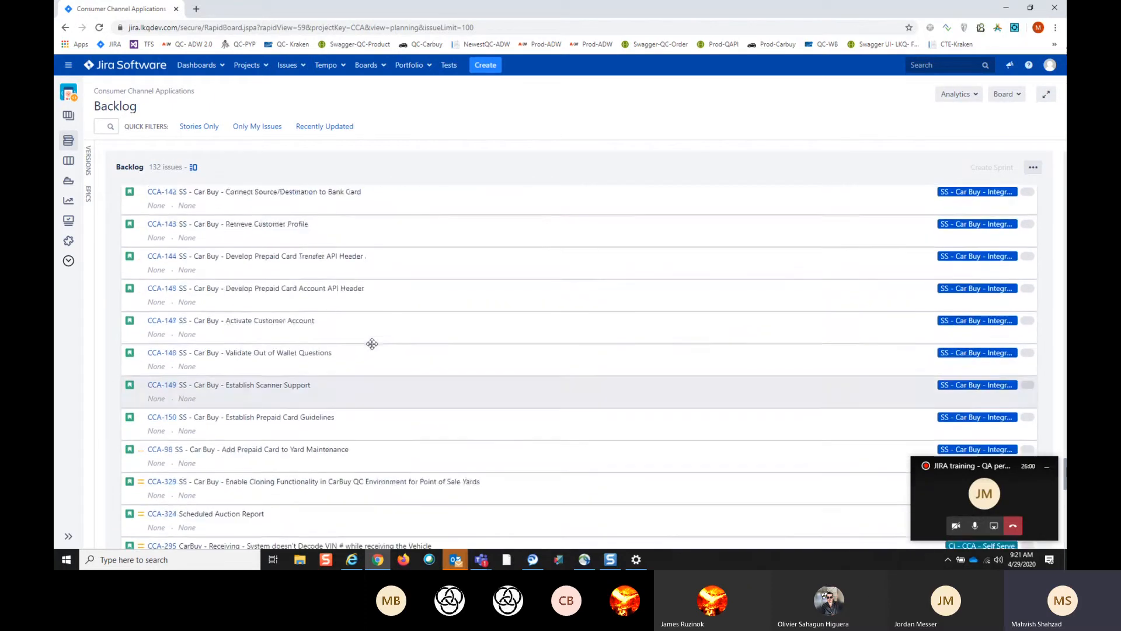
scroll(368, 324, up, 15)
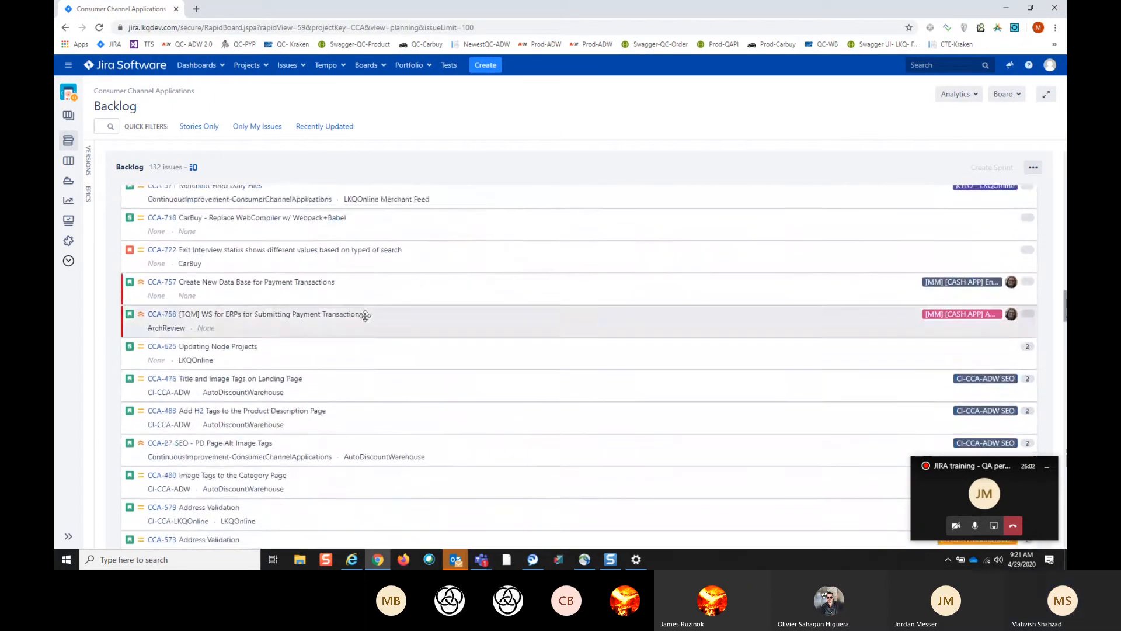
scroll(363, 319, down, 5)
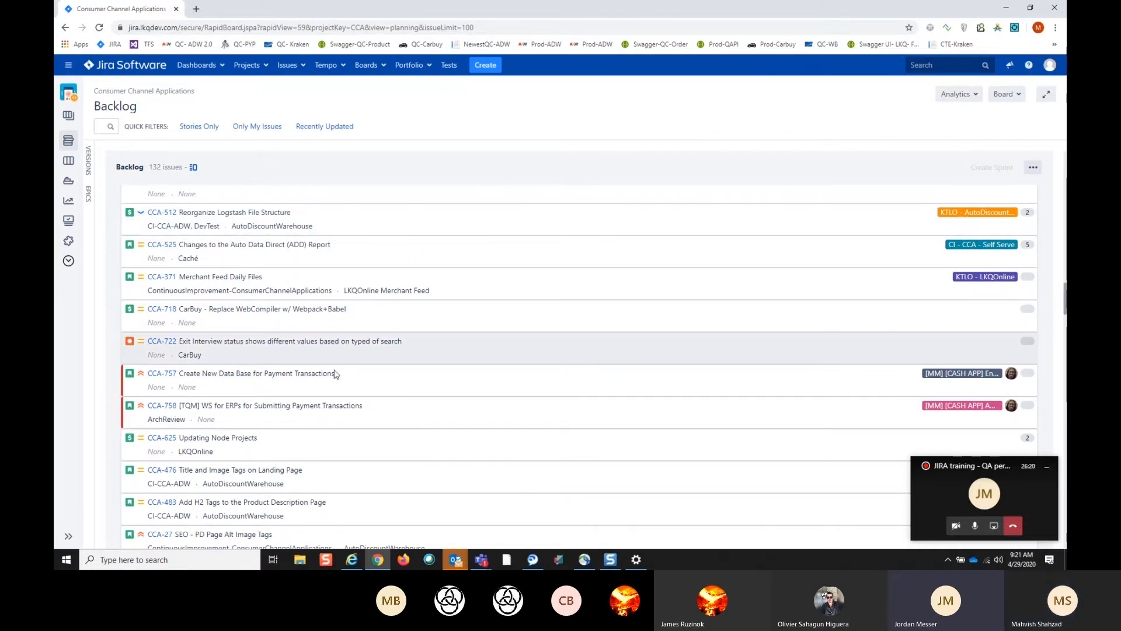
click(167, 342)
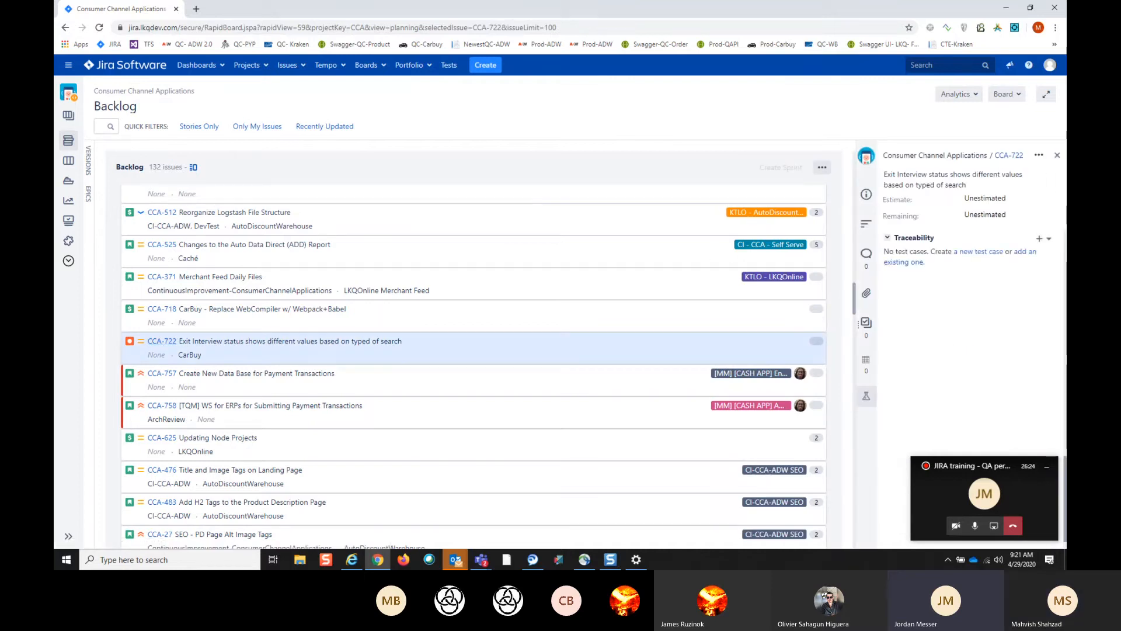
click(1057, 154)
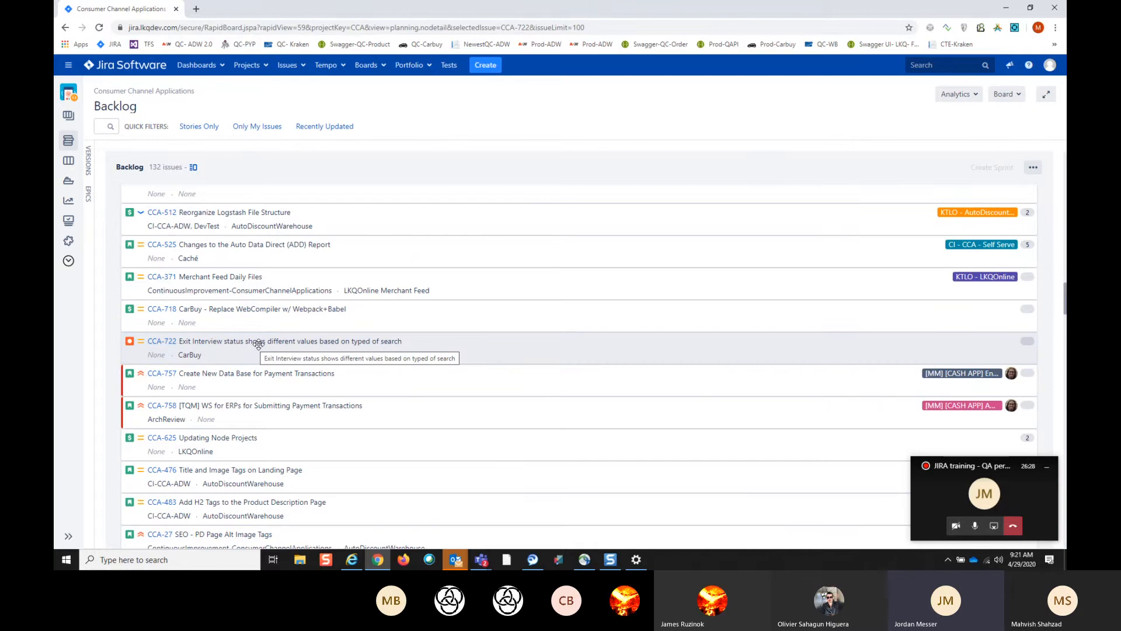
- Show the options for sending CCA-722 to sprint CCA 5.5.20, dismiss them and reopen the bug's details
right_click(259, 344)
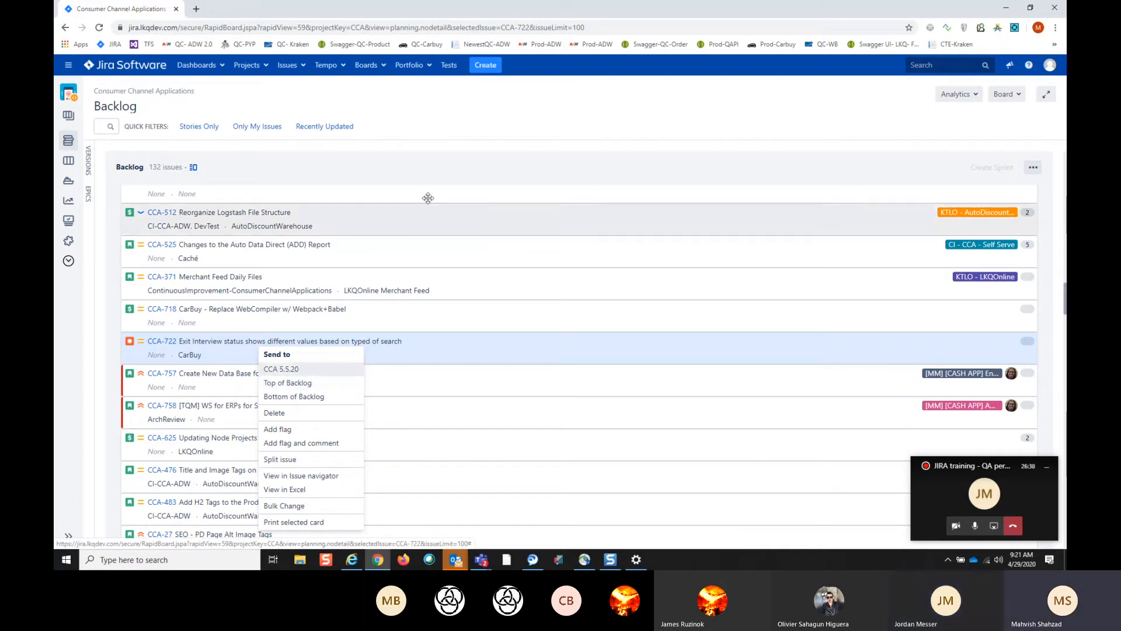
click(497, 117)
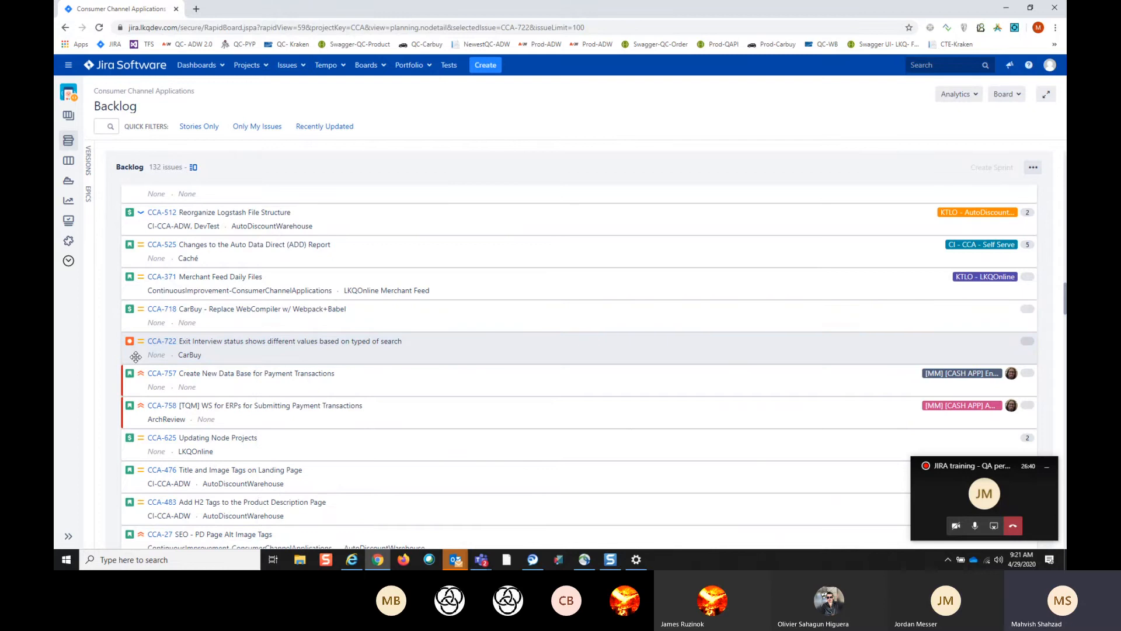
click(161, 345)
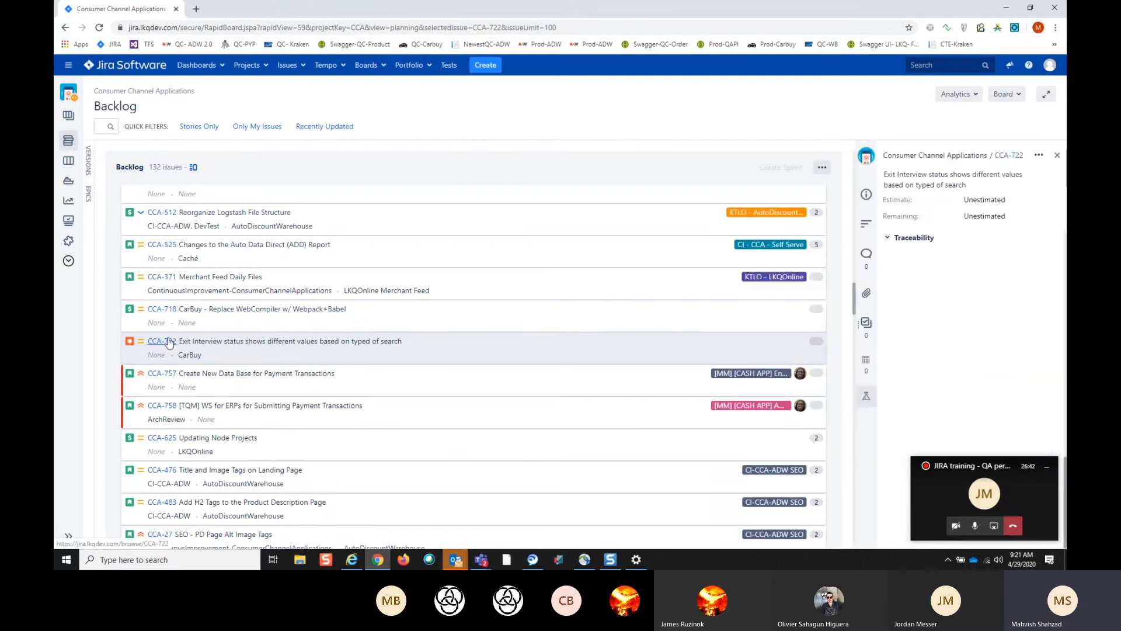
- Open the full issue page of CCA-722 and review the detail fields in its edit form down to the comment area
click(1047, 467)
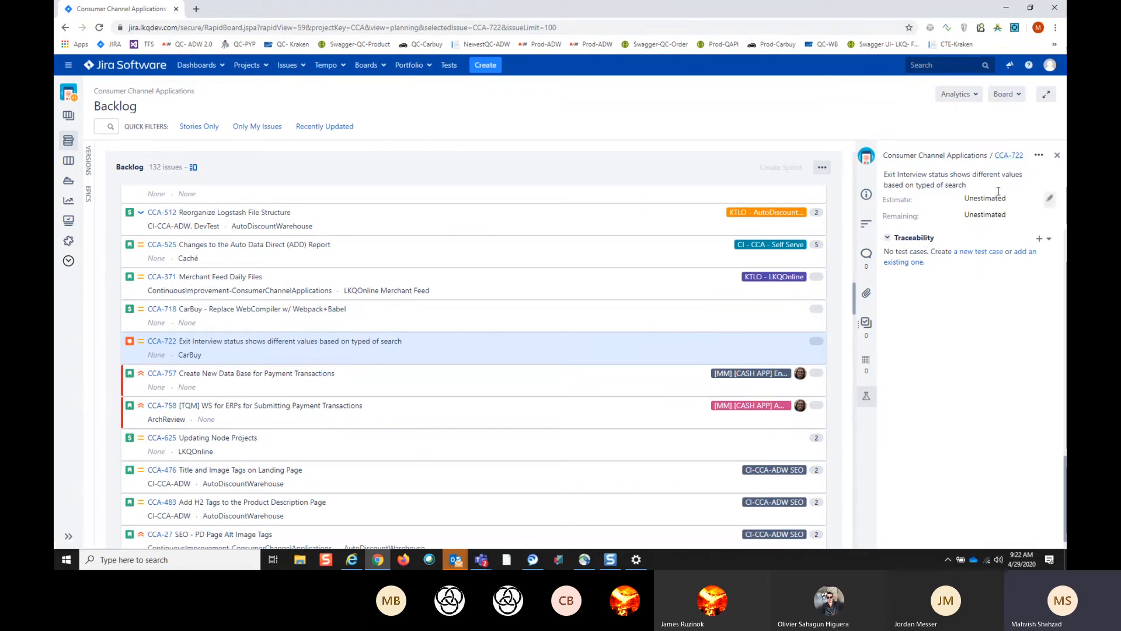
click(1010, 156)
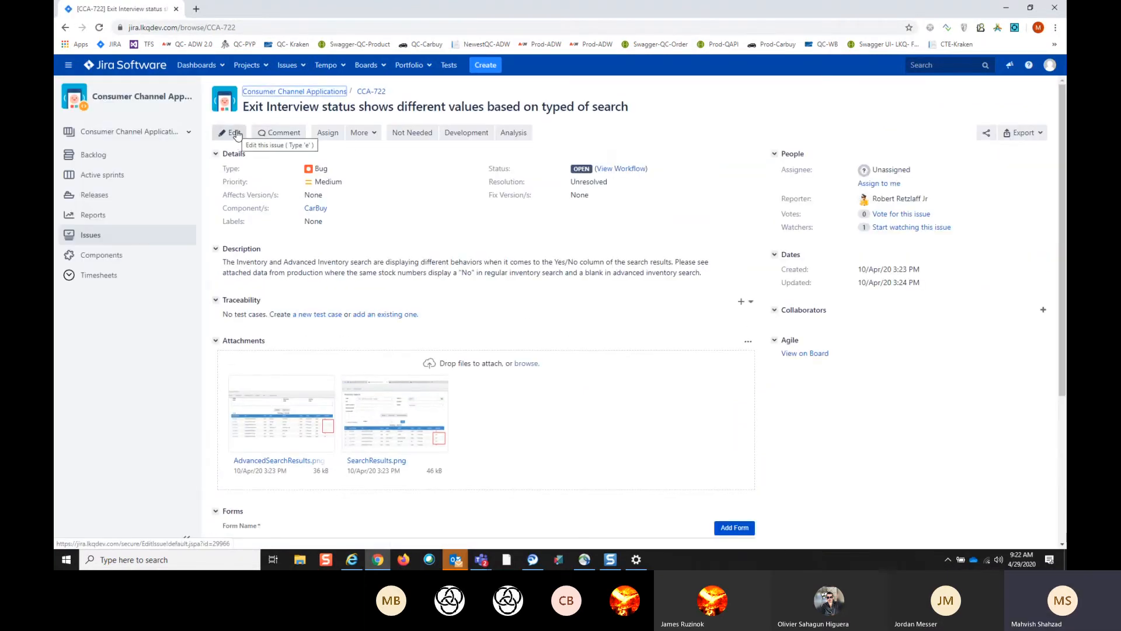
click(234, 133)
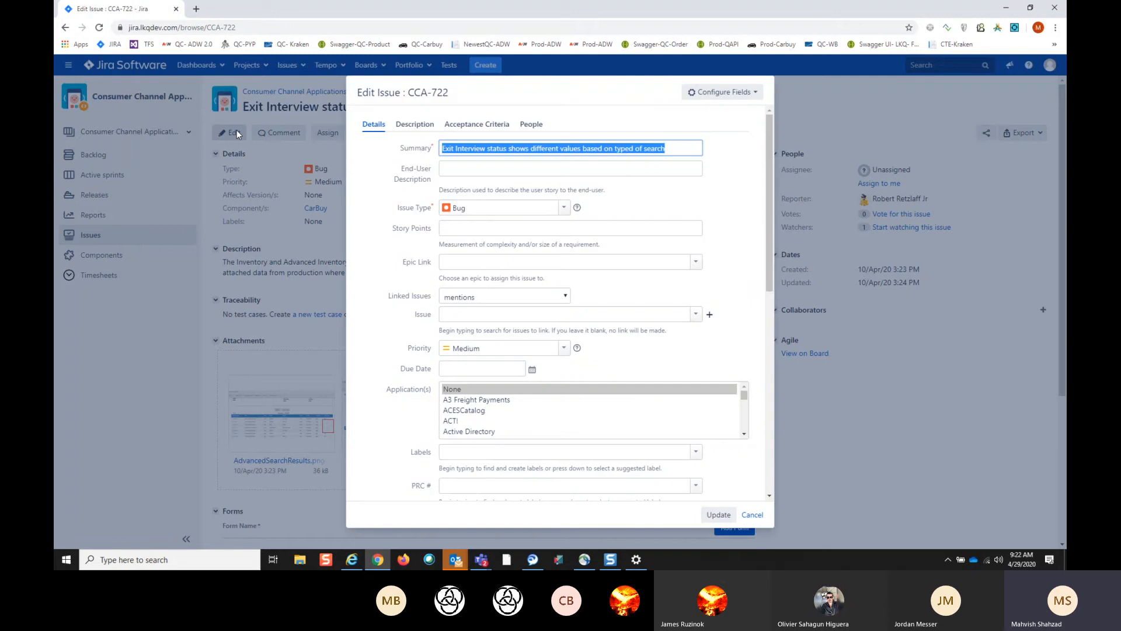
scroll(497, 416, down, 5)
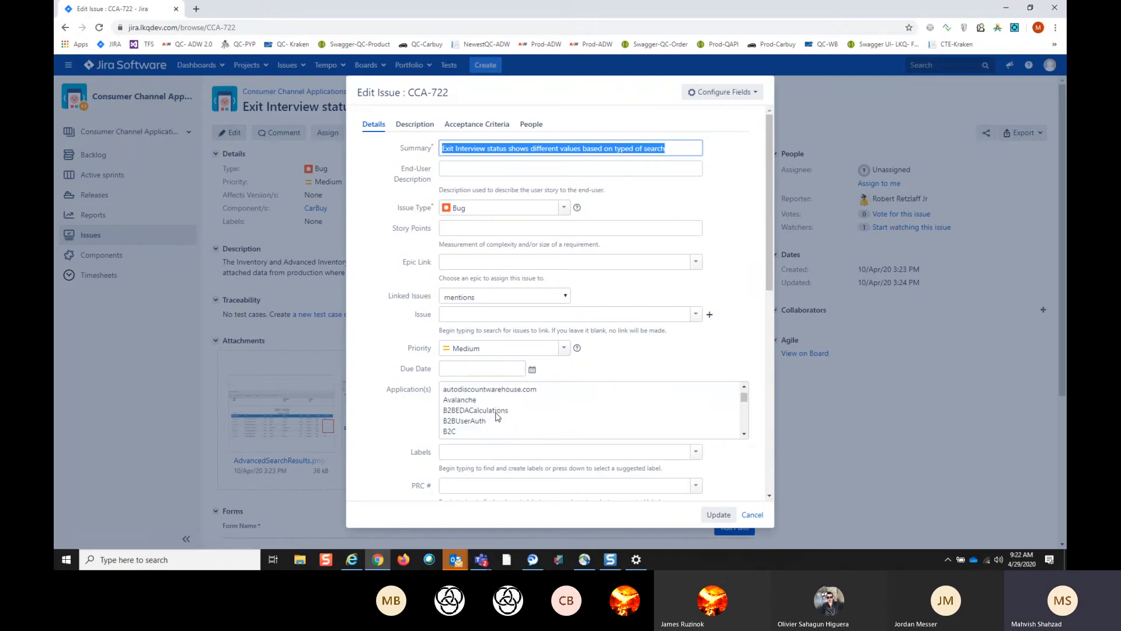
scroll(514, 450, down, 10)
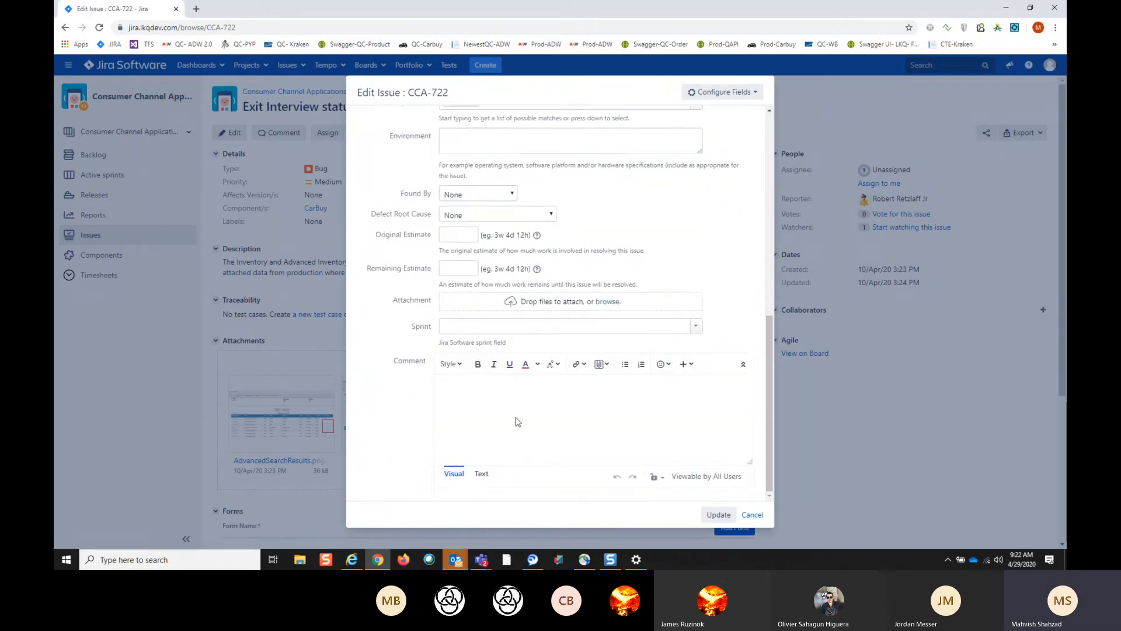
scroll(504, 397, up, 10)
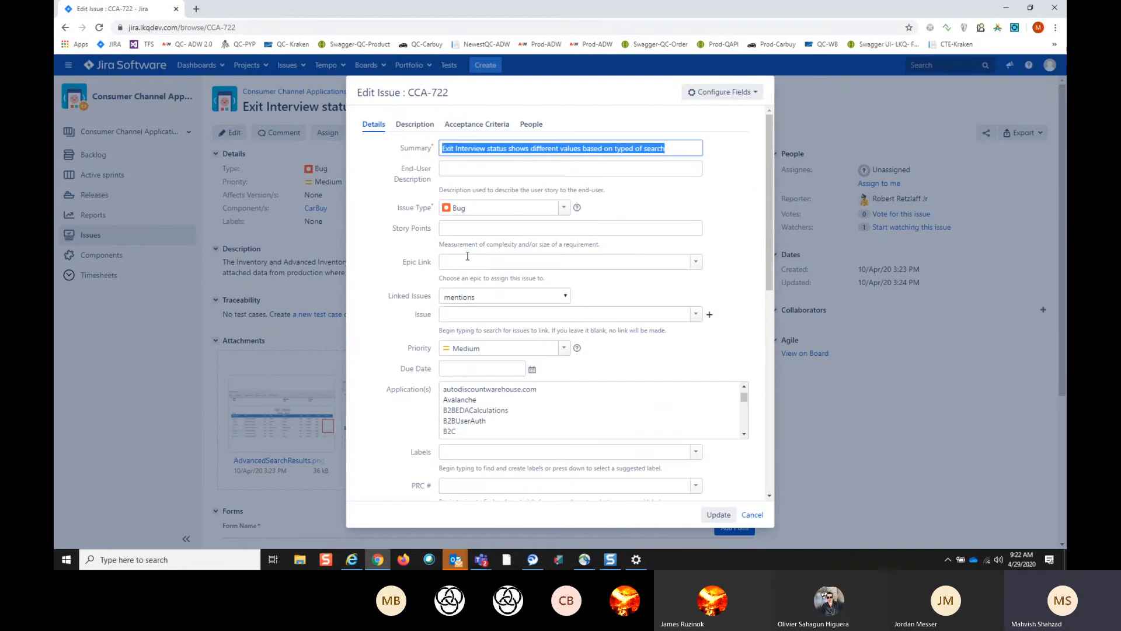
- Show where the QA Assignee is entered among the people fields of CCA-722 and cancel the edit
click(532, 124)
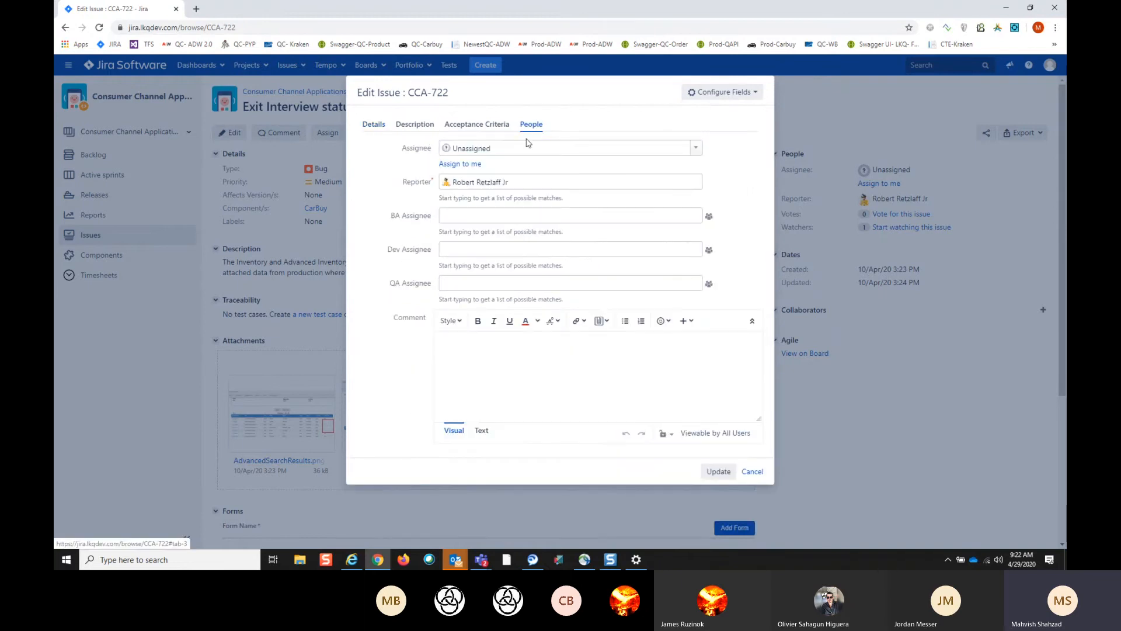
click(461, 284)
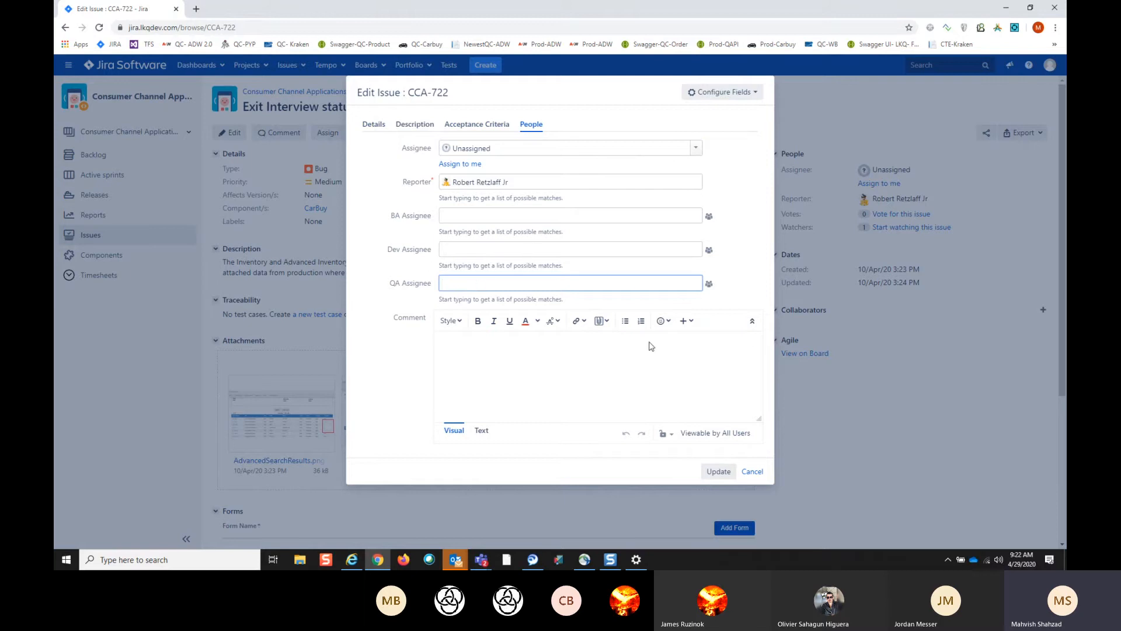
click(751, 472)
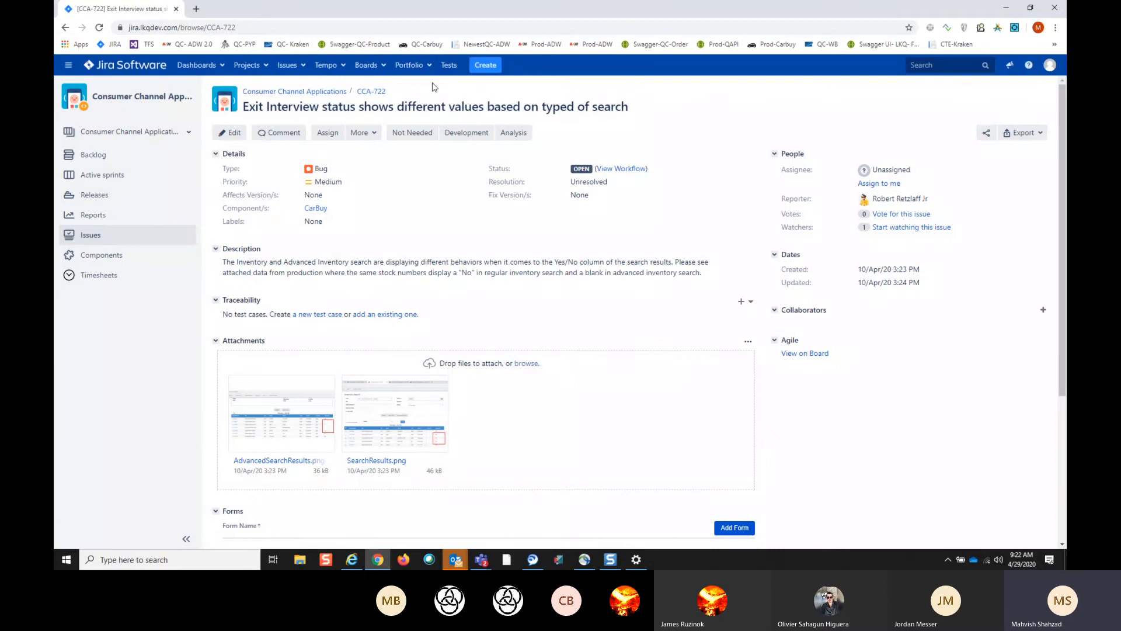
- Open the test case library, and continue from there to the QA Board's backlog
click(450, 65)
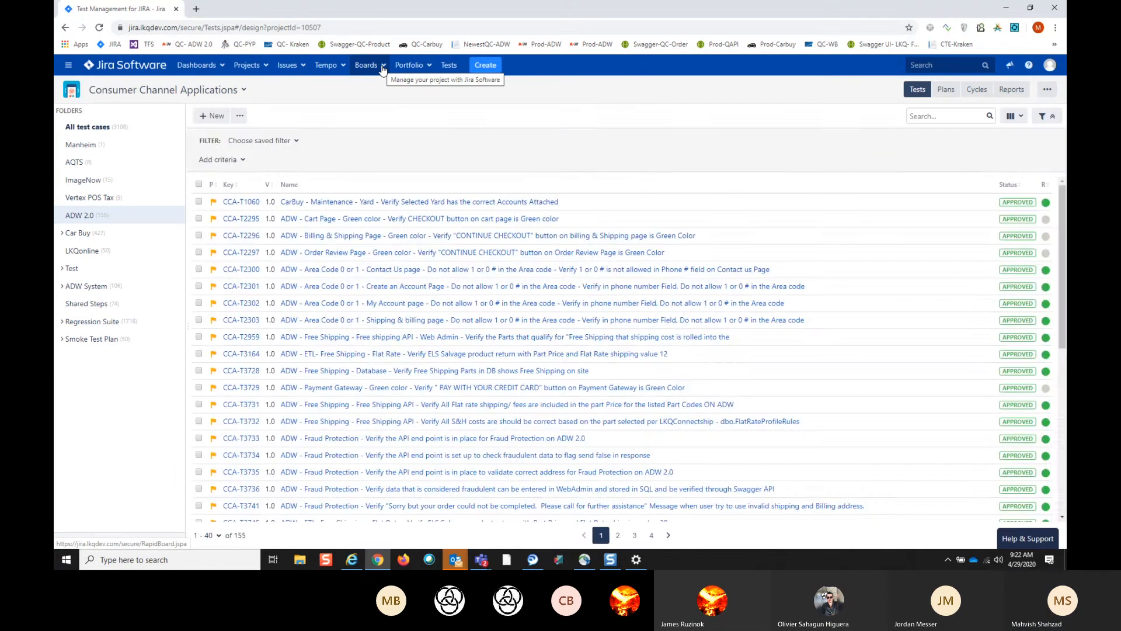
click(381, 66)
click(368, 118)
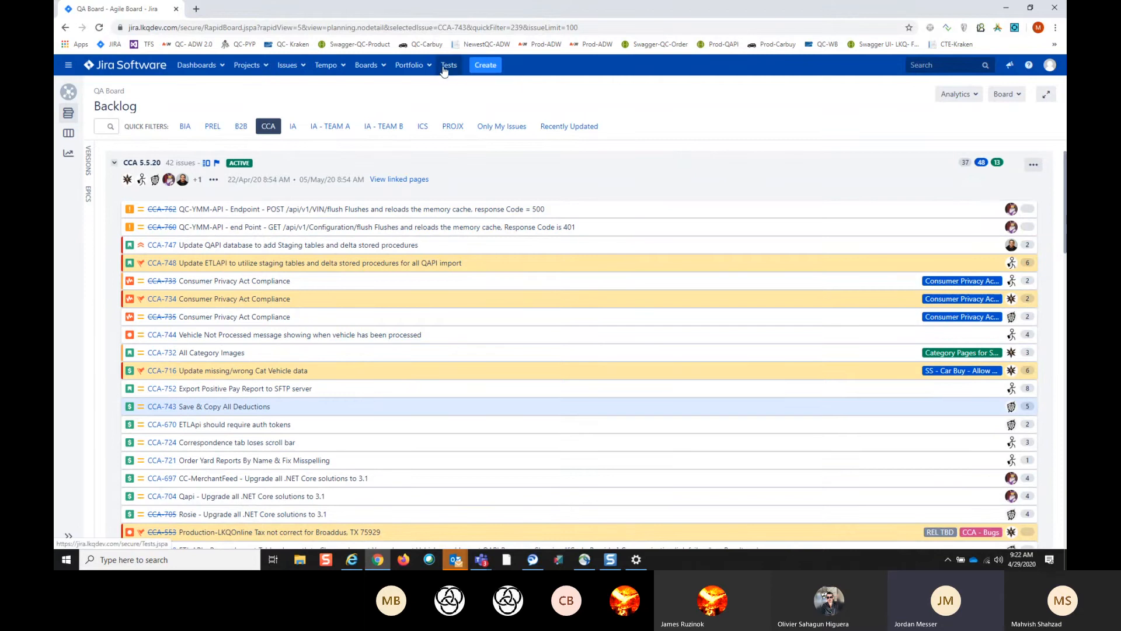
- Start a new issue in Consumer Channel Applications and show the available issue types, keeping Bug selected
click(485, 65)
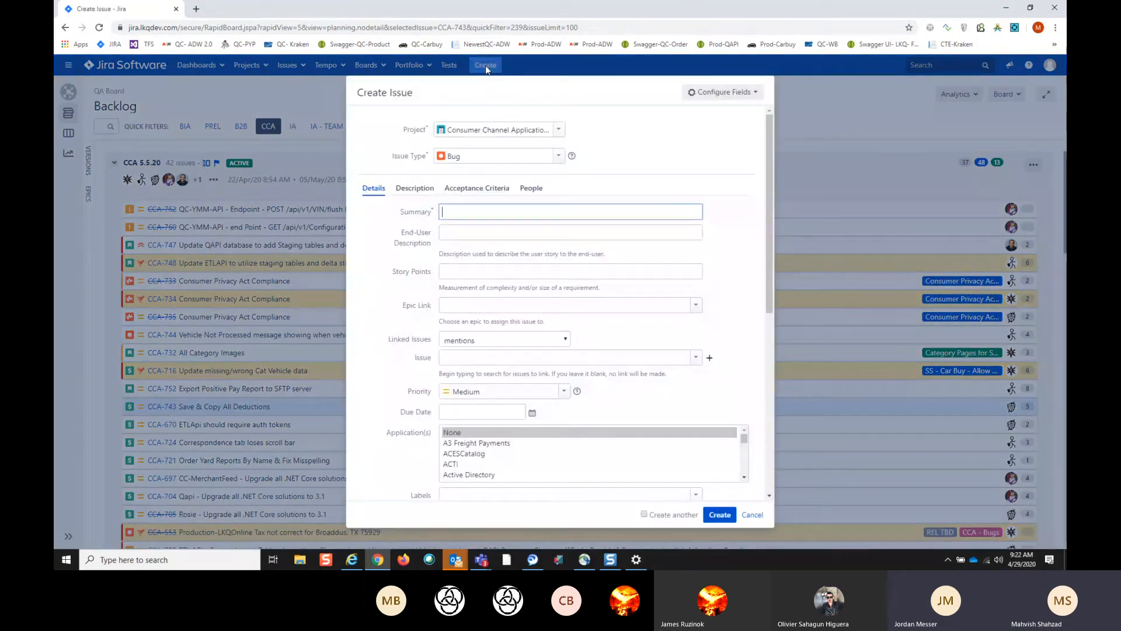
click(559, 157)
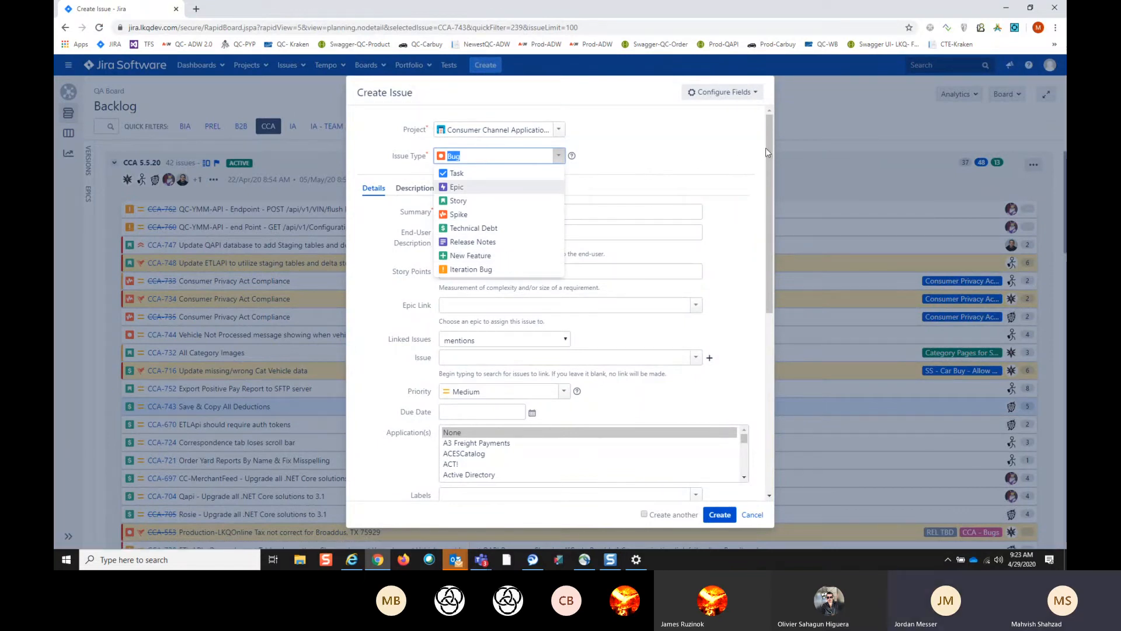
click(825, 129)
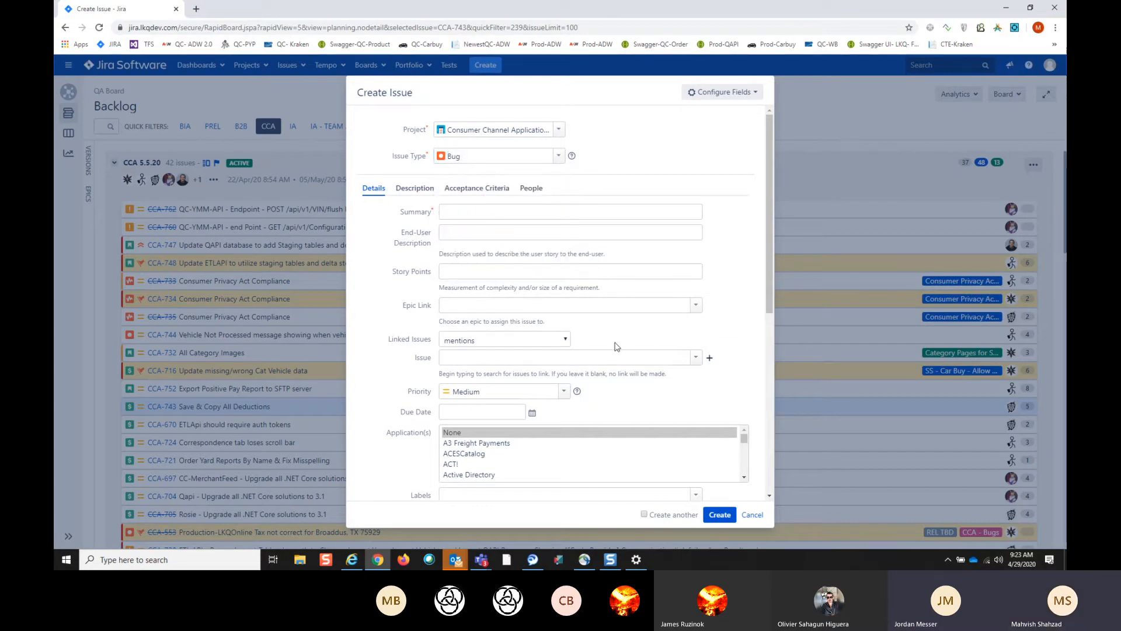
- Show the new bug's Epic Link field and the relationship choices for linked issues, and discard the issue
click(696, 307)
click(696, 307)
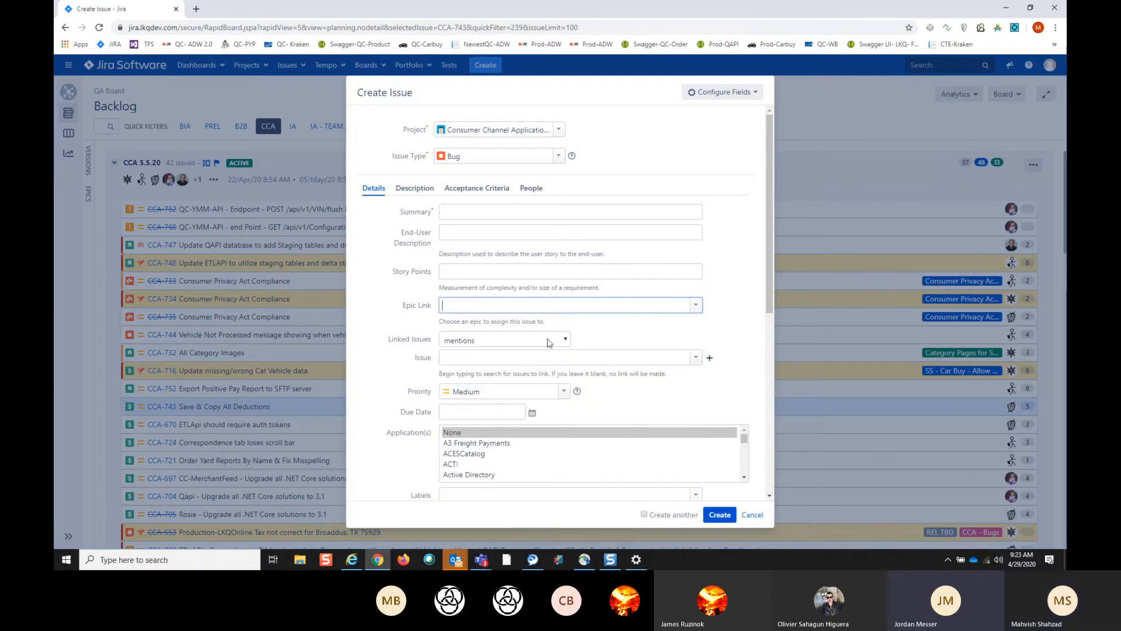
click(566, 341)
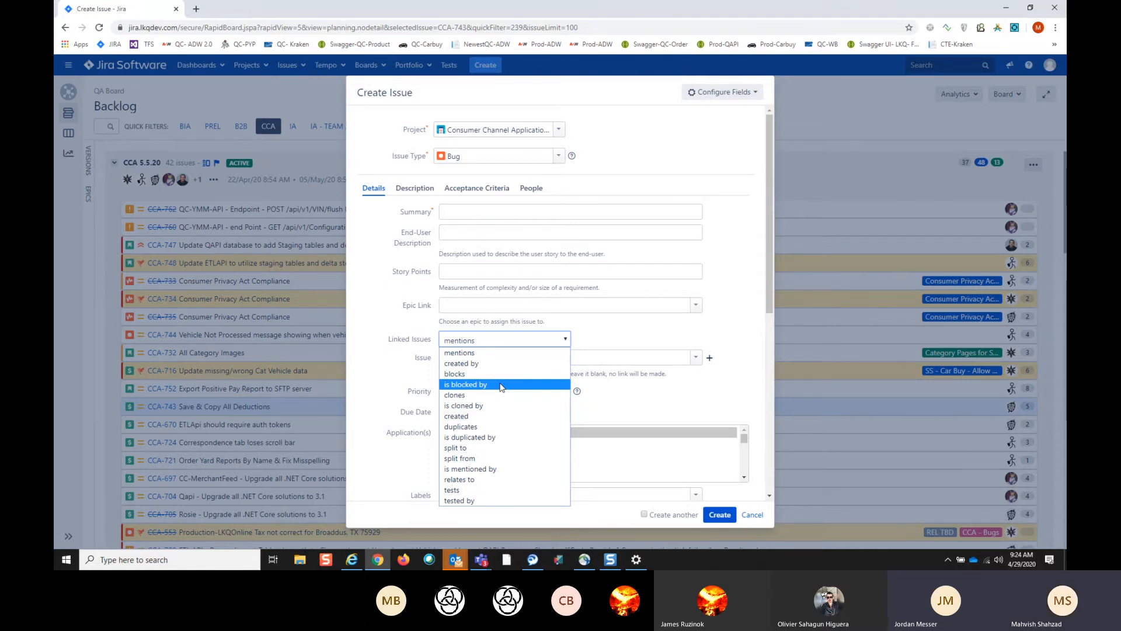
click(759, 517)
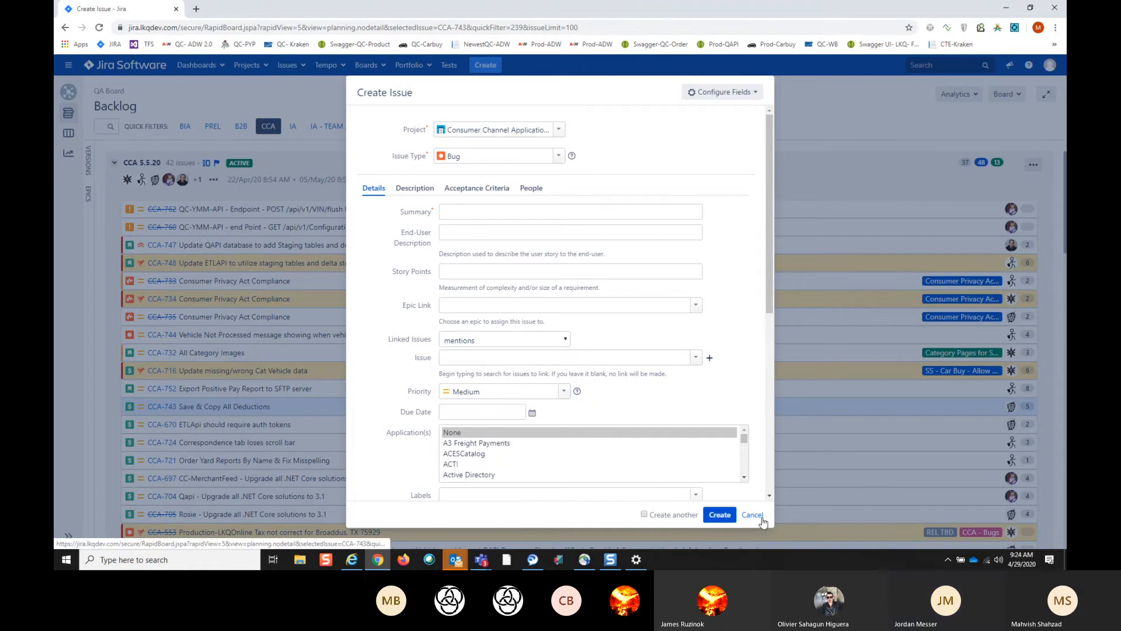
click(759, 517)
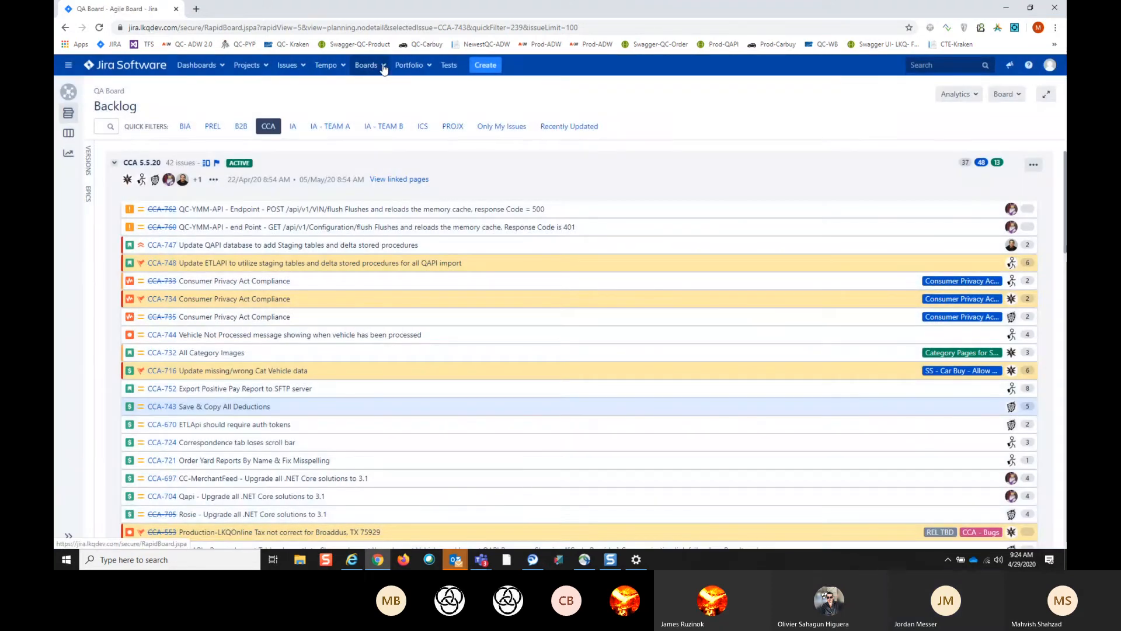
- Open the test case library, view the Car Buy test cases under Regression Suite, and collapse the suite
click(380, 64)
click(447, 66)
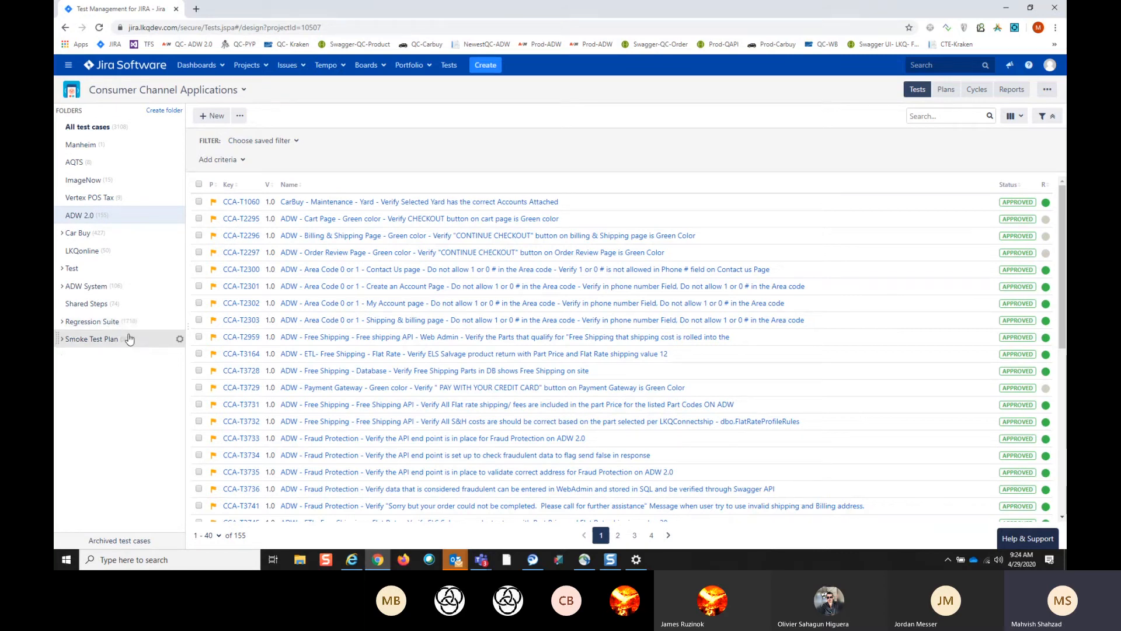
click(63, 323)
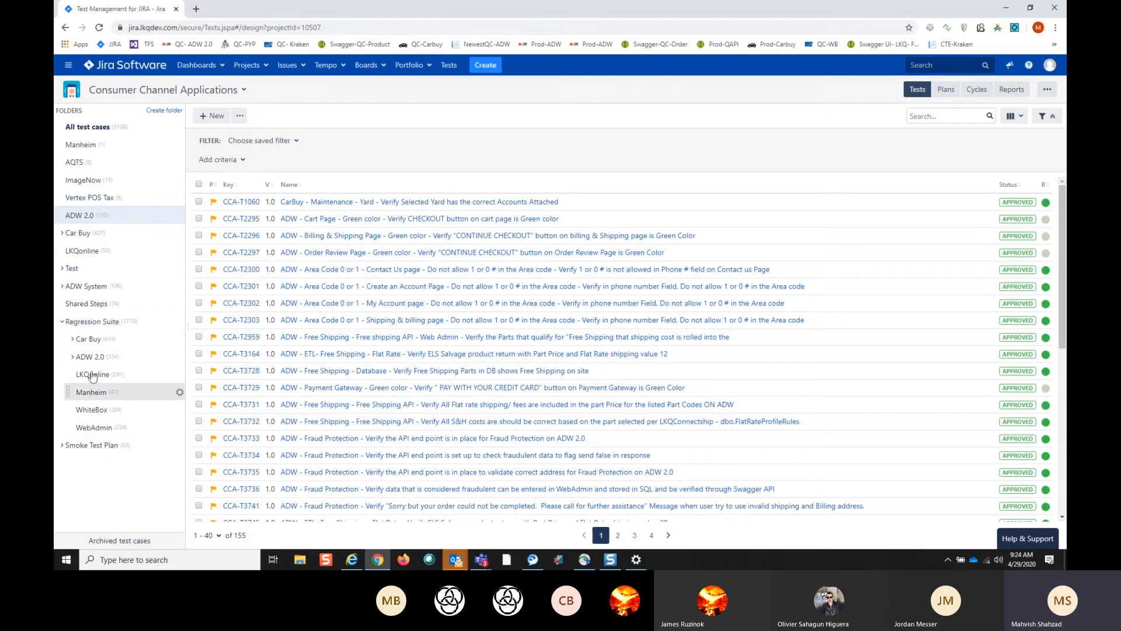
click(72, 339)
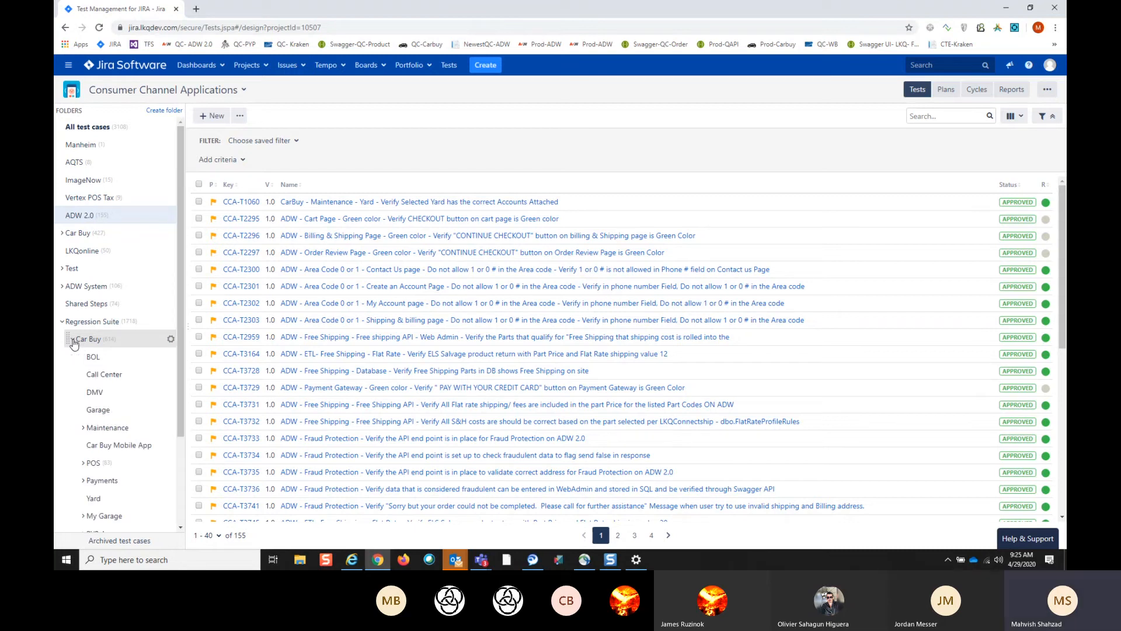
click(112, 344)
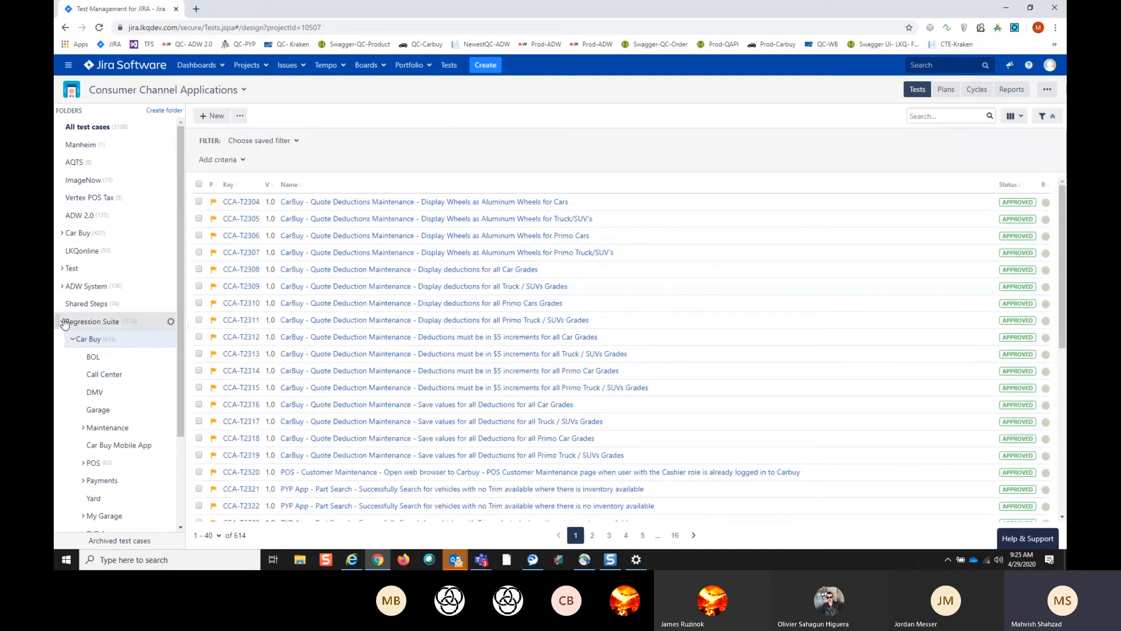
click(62, 322)
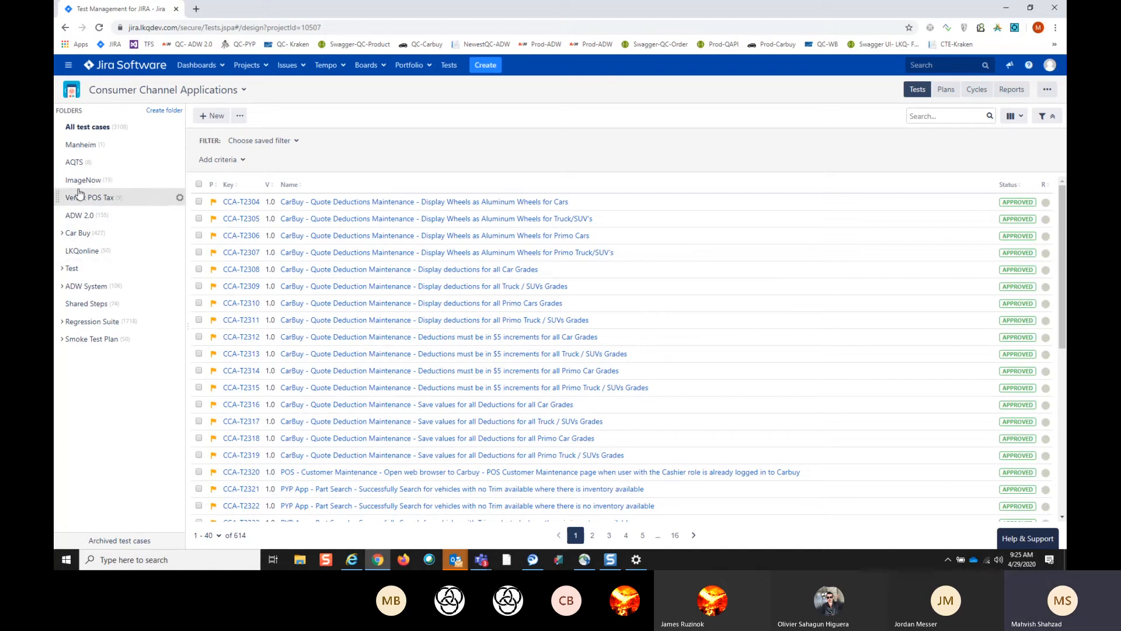
- Move test case CCA-T4295 from the last page of the main Car Buy folder into Regression Suite's Car Buy folder
click(86, 234)
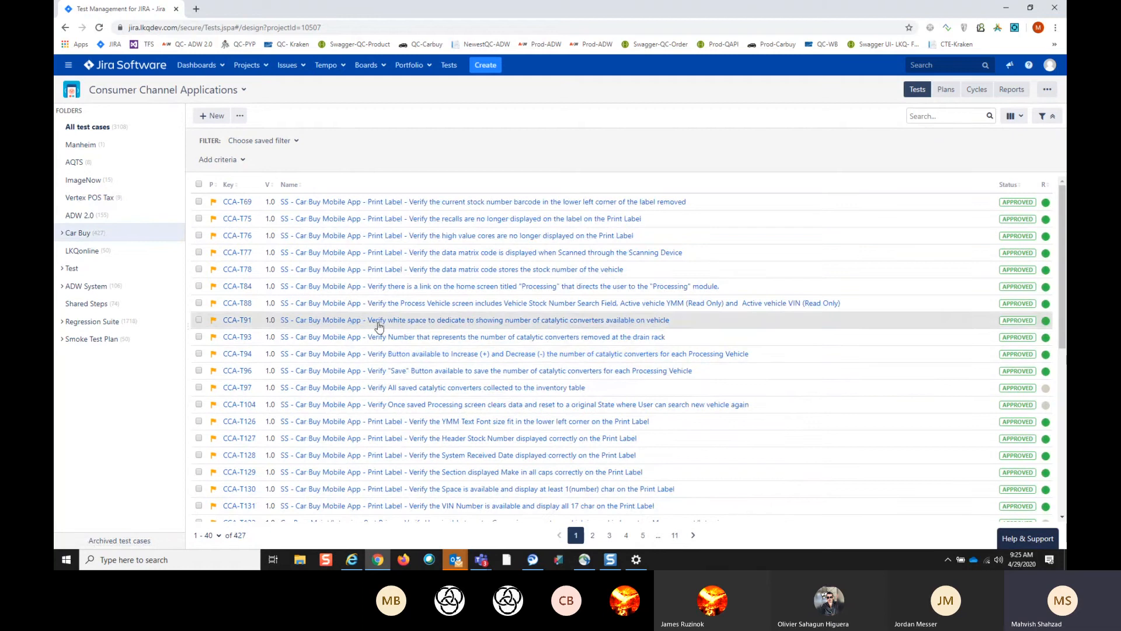
click(673, 535)
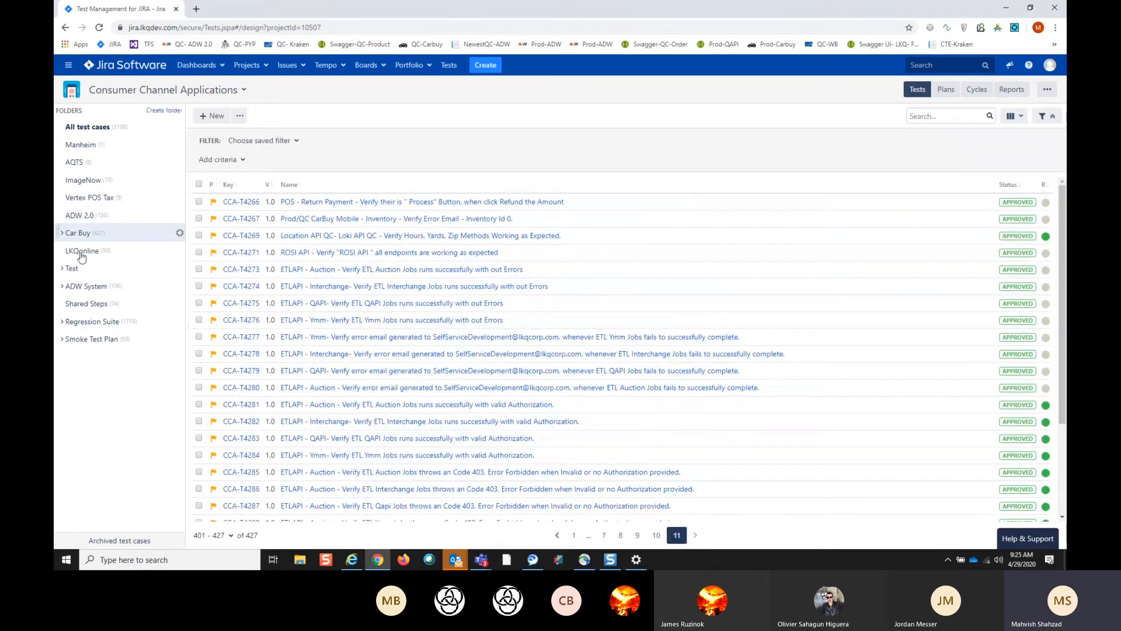
scroll(557, 439, down, 3)
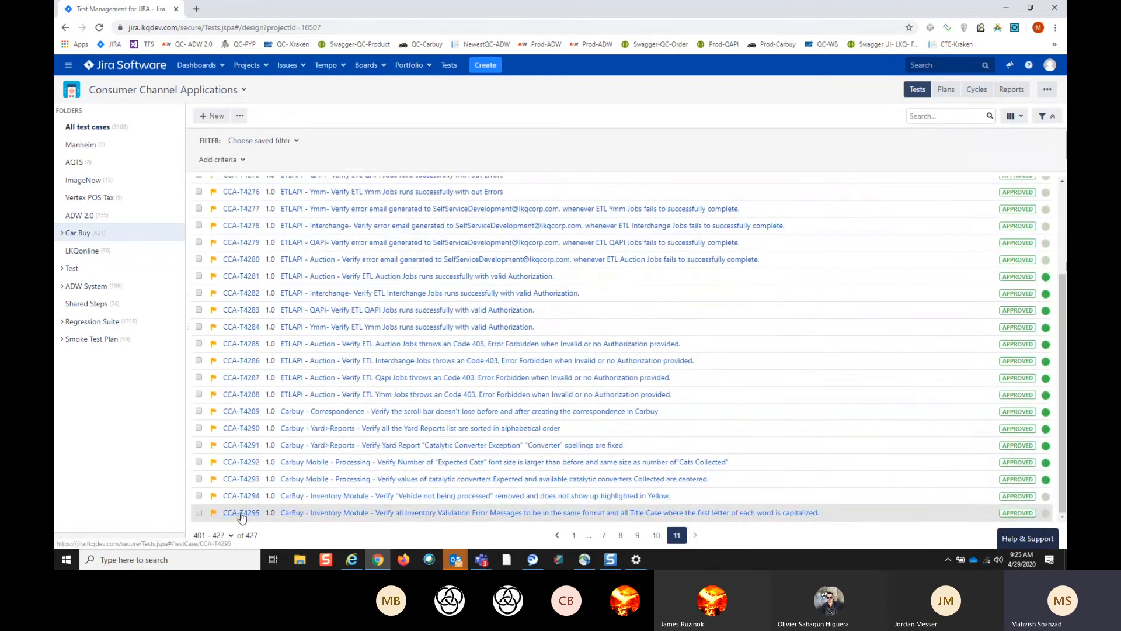
click(198, 514)
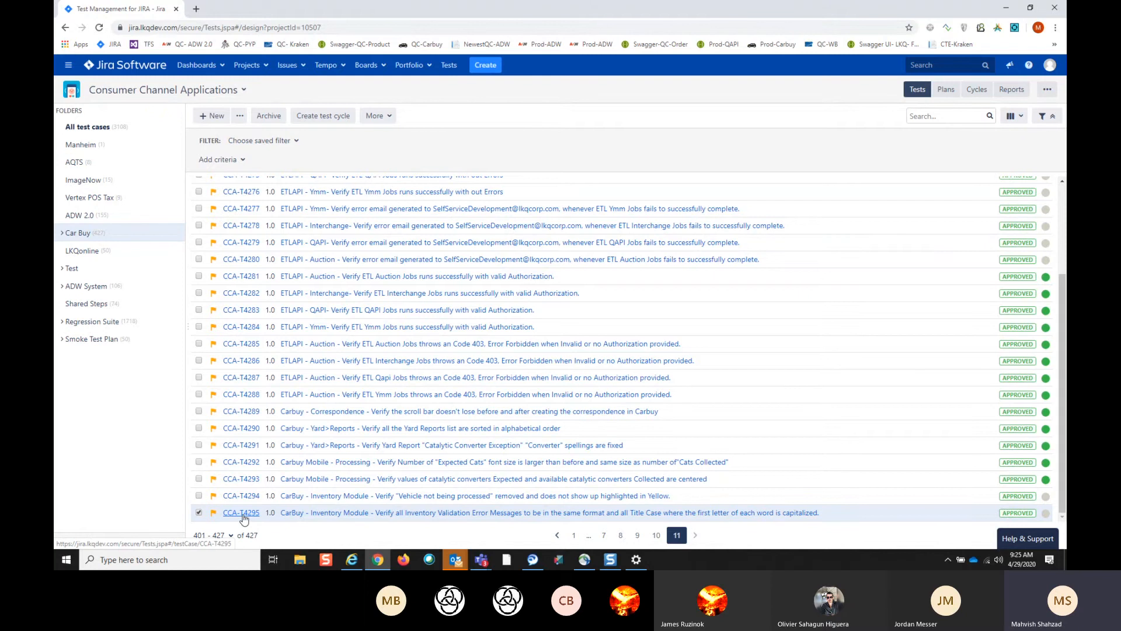
drag(244, 519, 219, 500)
click(61, 323)
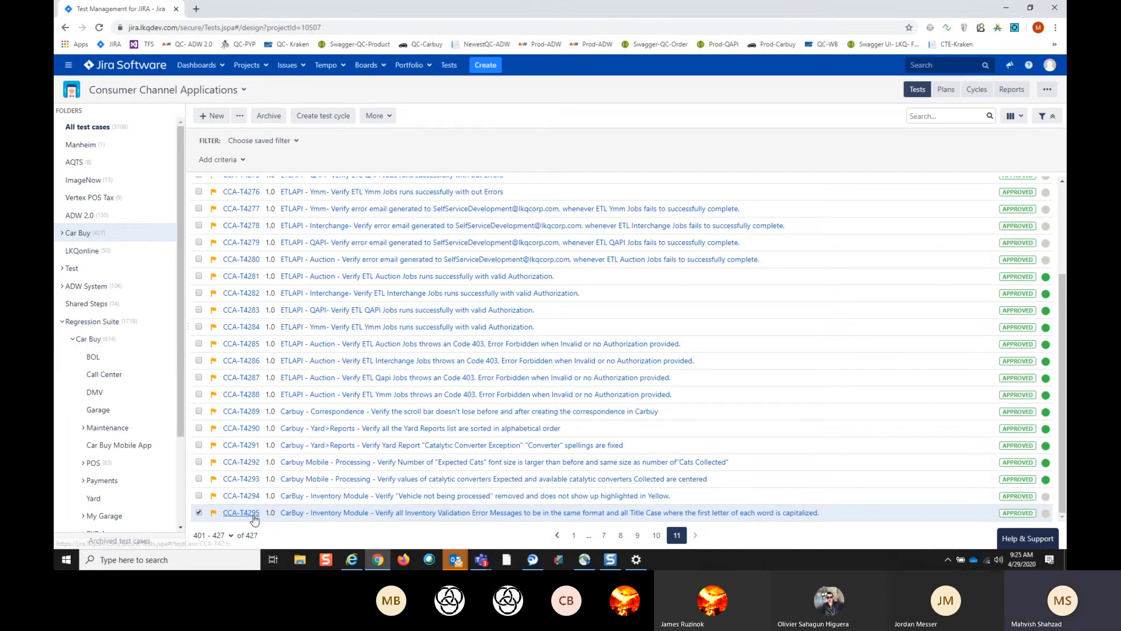
drag(249, 513, 103, 339)
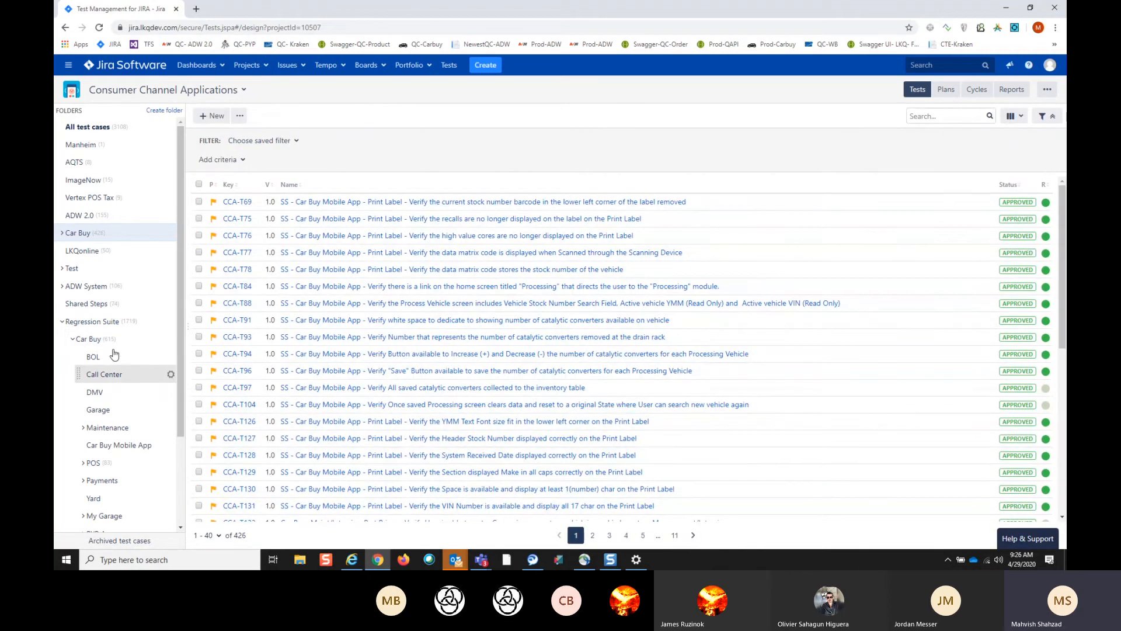
- Collapse the Car Buy subfolder and the Regression Suite folder, and return to the QA Board's backlog
click(63, 322)
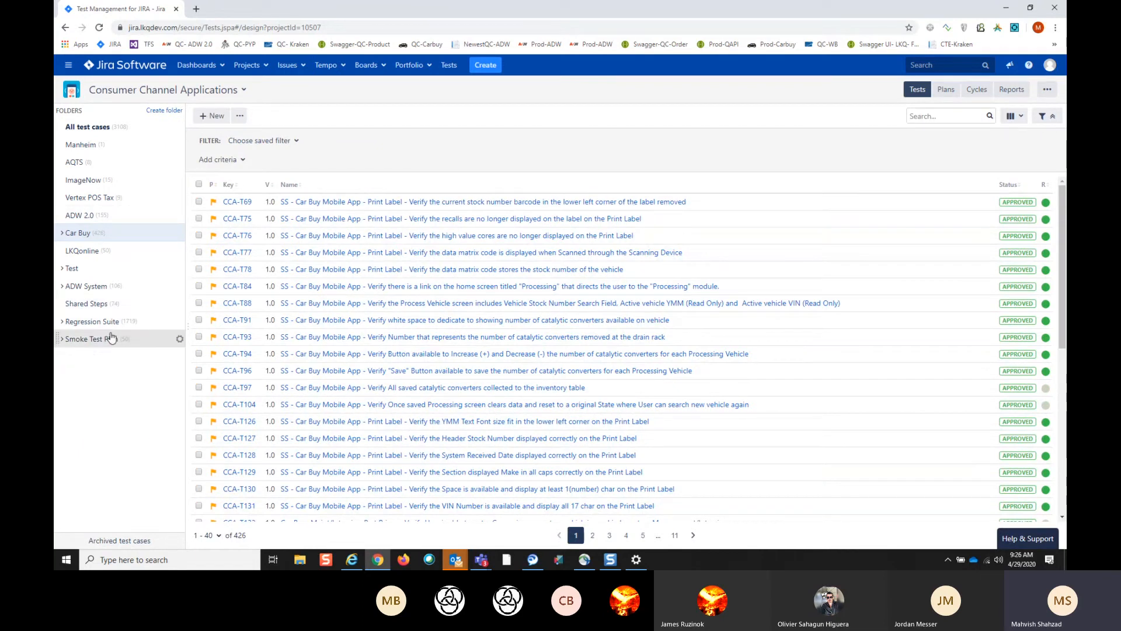
click(62, 321)
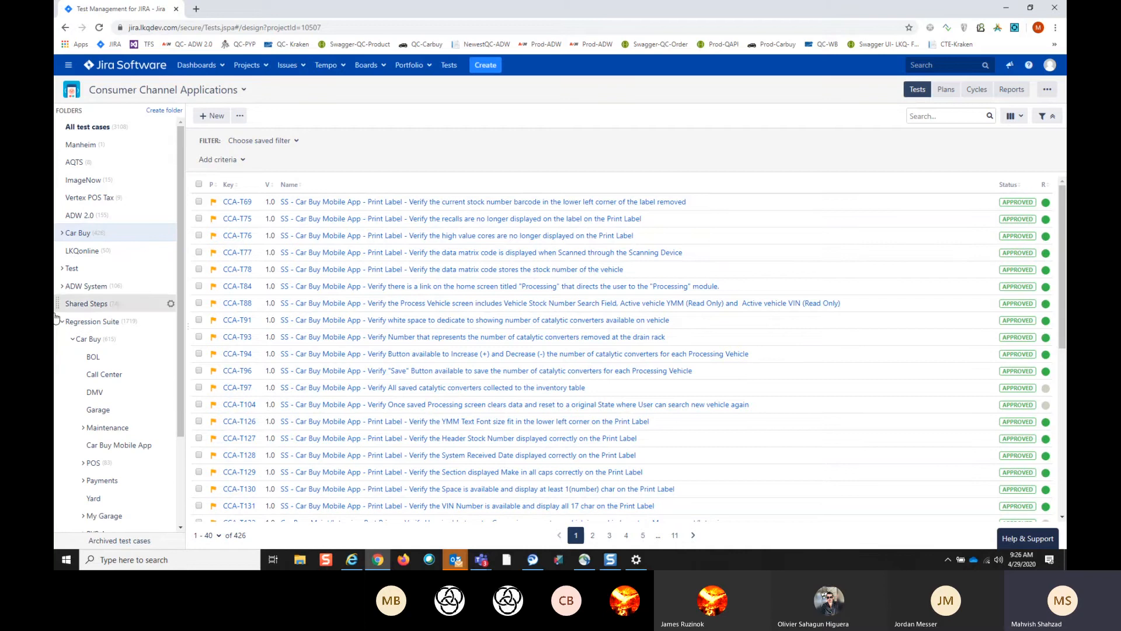
click(72, 339)
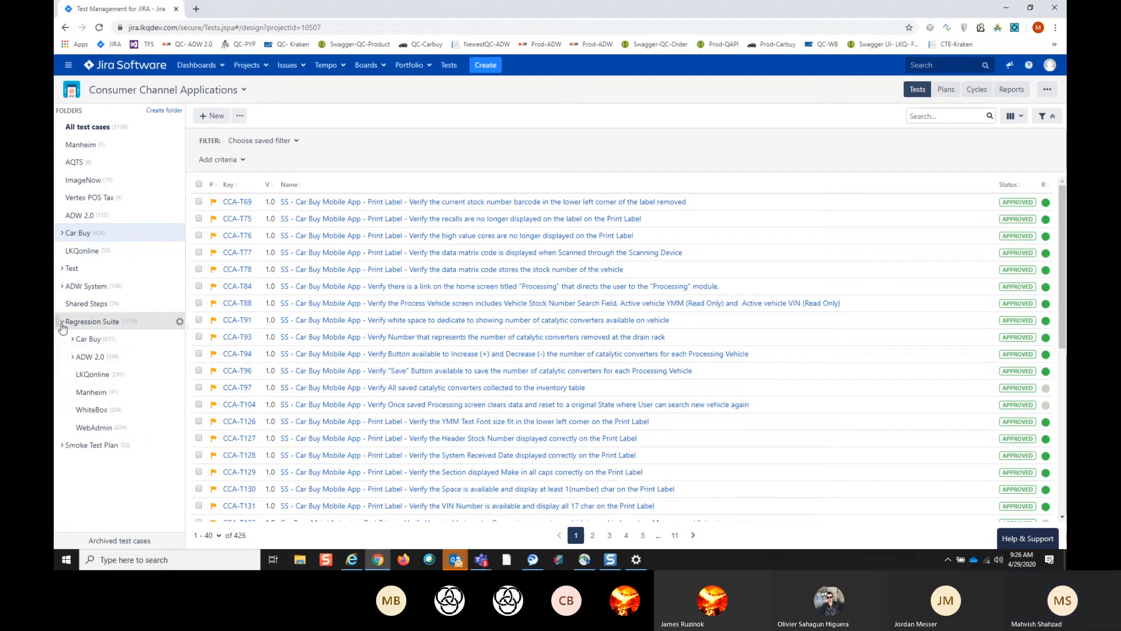
click(62, 326)
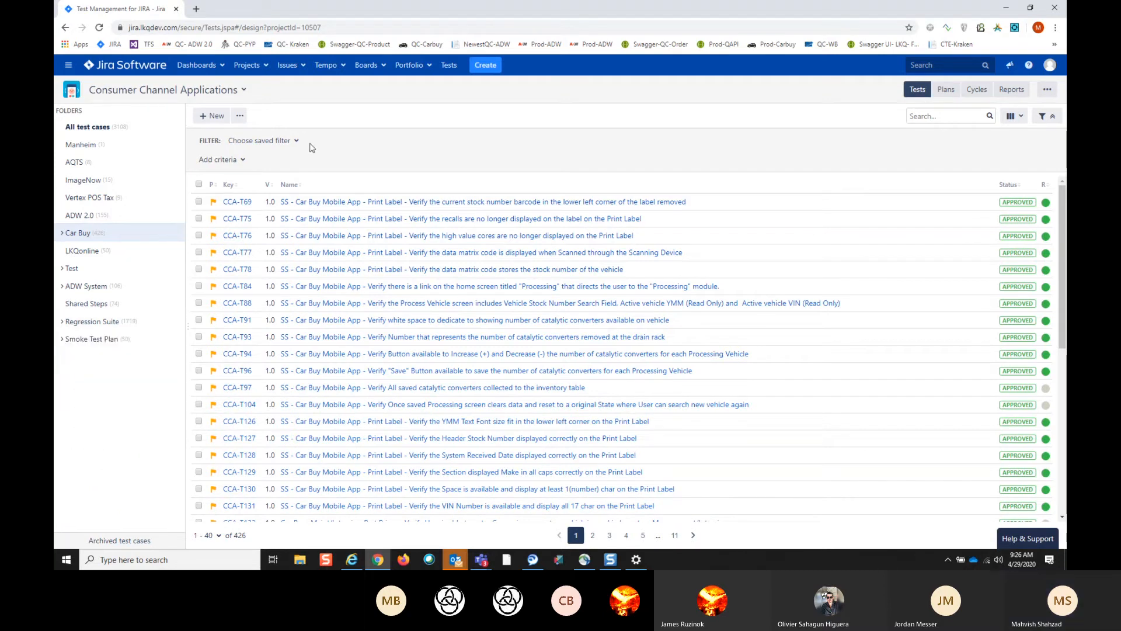
click(383, 67)
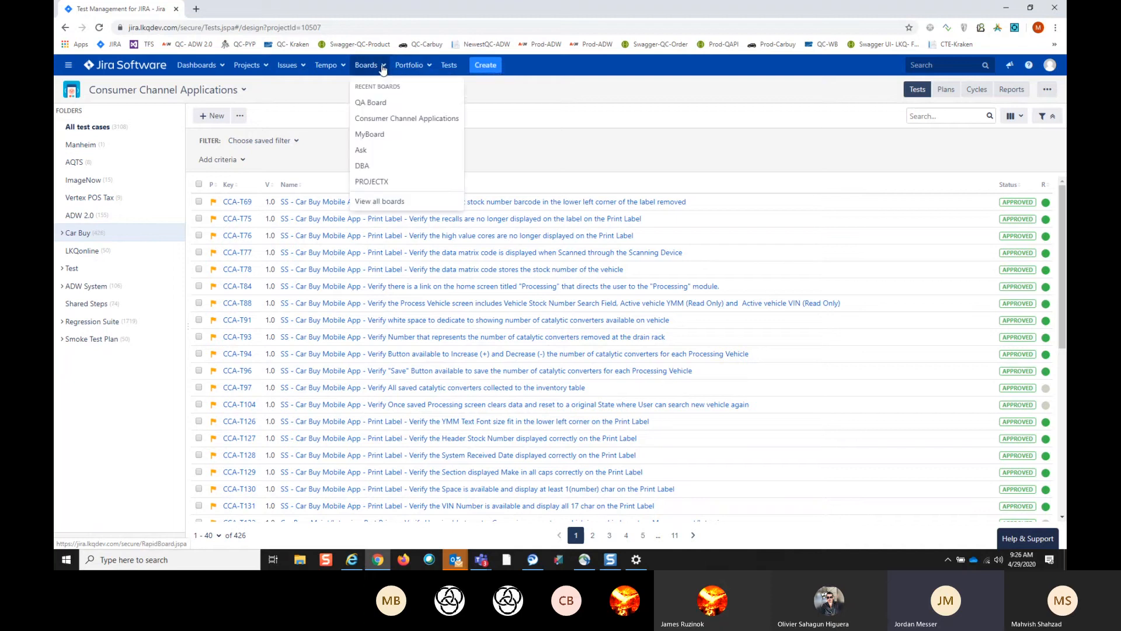
click(383, 104)
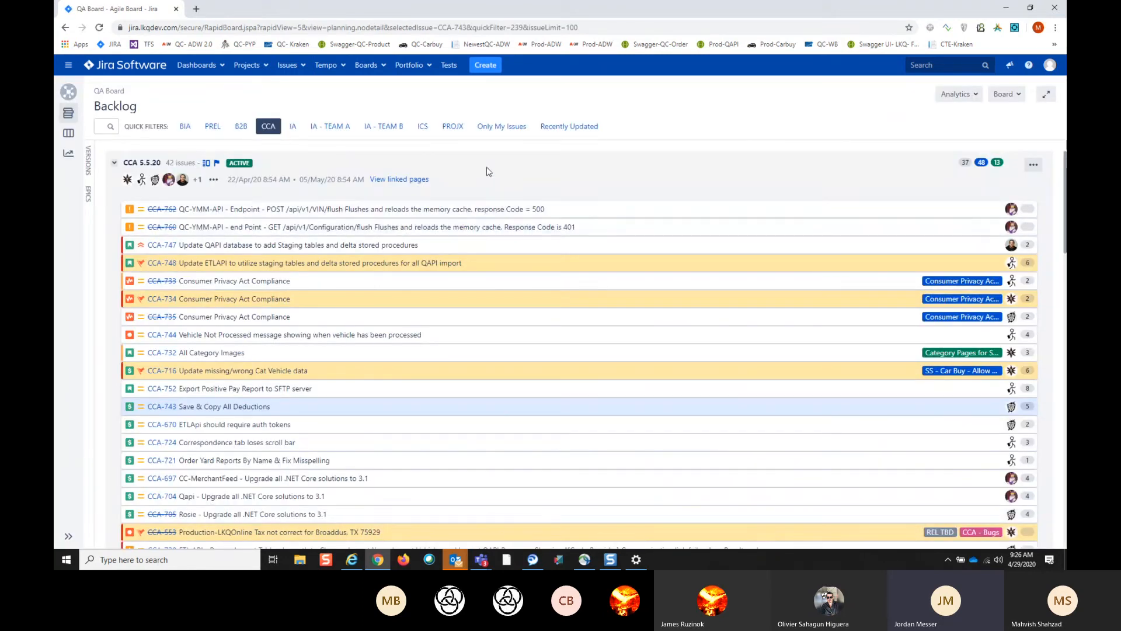
- View the QA Board's active sprints with the issue details closed, and open the last page of the Car Buy test cases
click(69, 134)
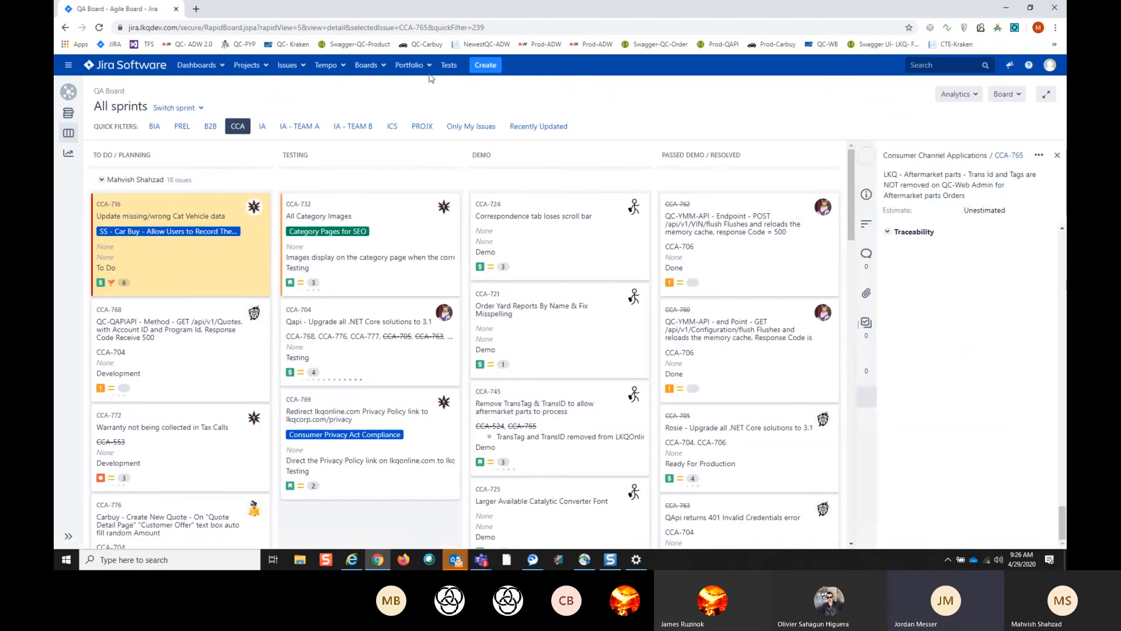
click(1059, 155)
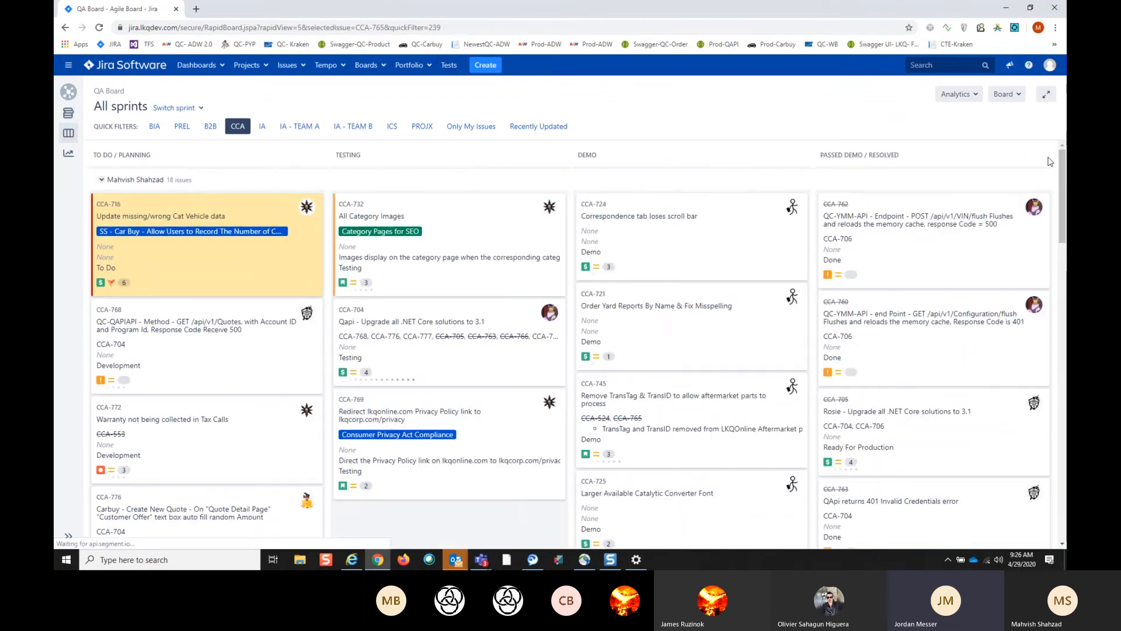
click(449, 68)
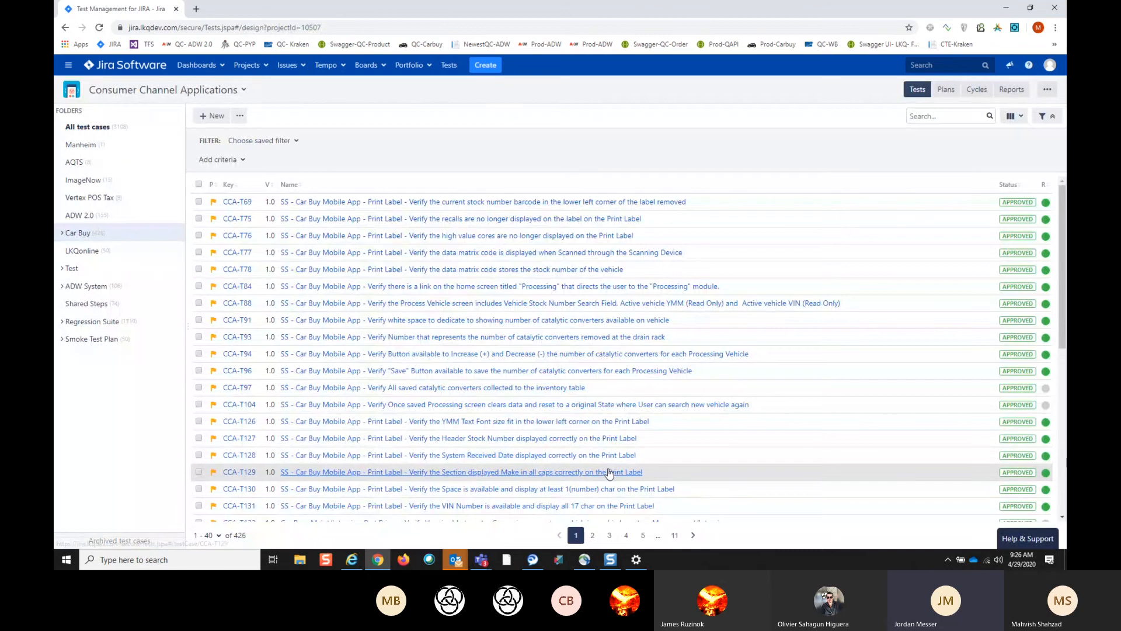
scroll(608, 473, down, 2)
scroll(610, 475, down, 2)
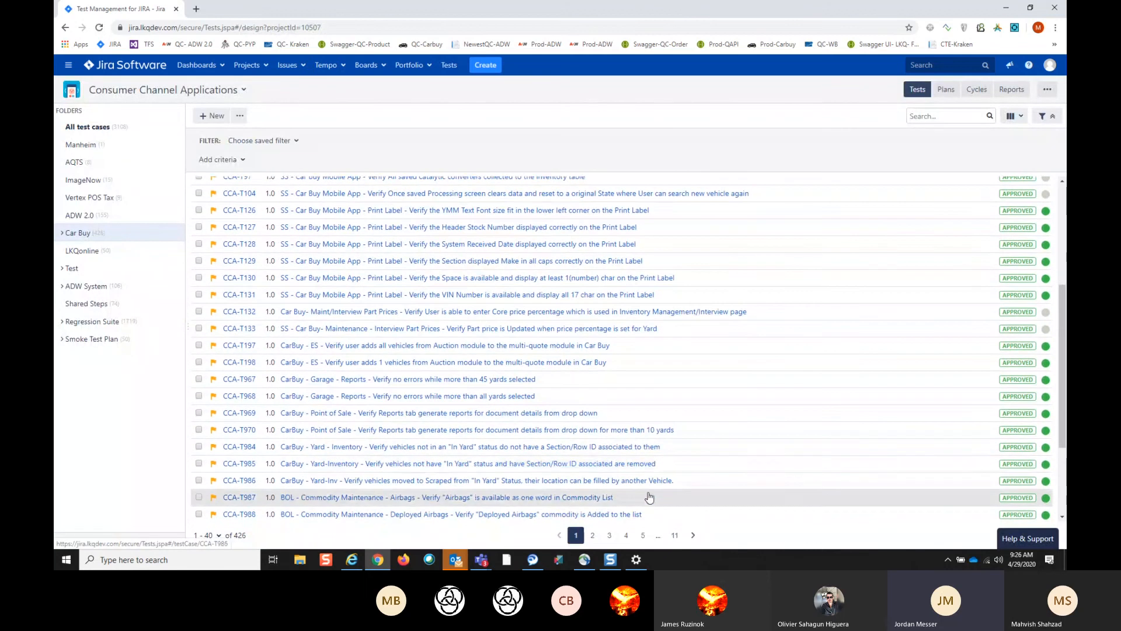
click(676, 536)
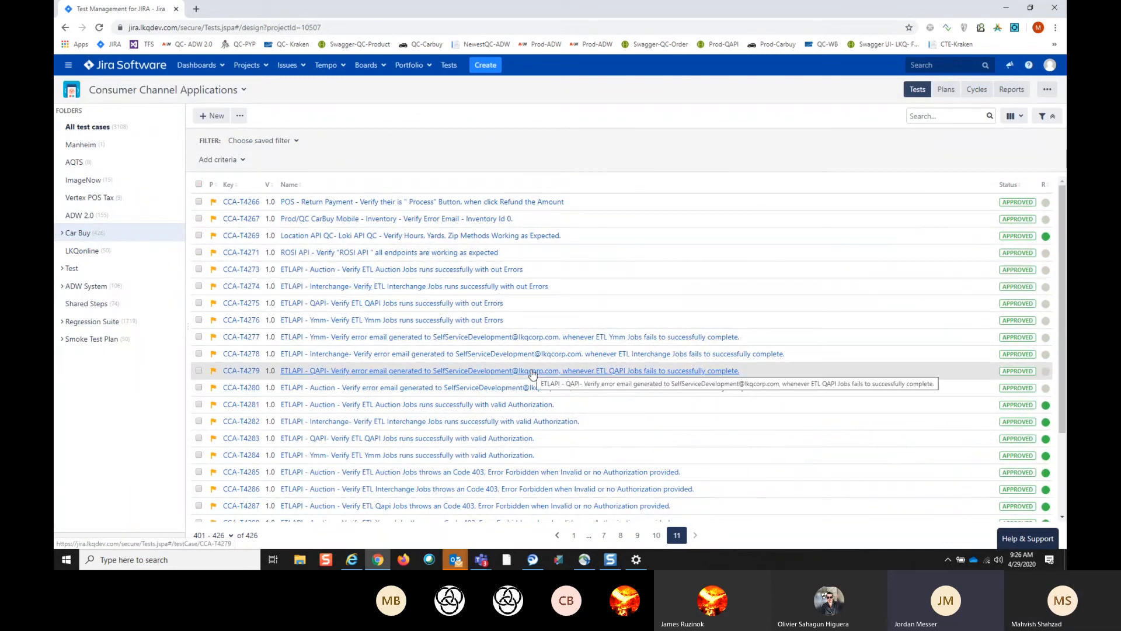
scroll(532, 374, down, 3)
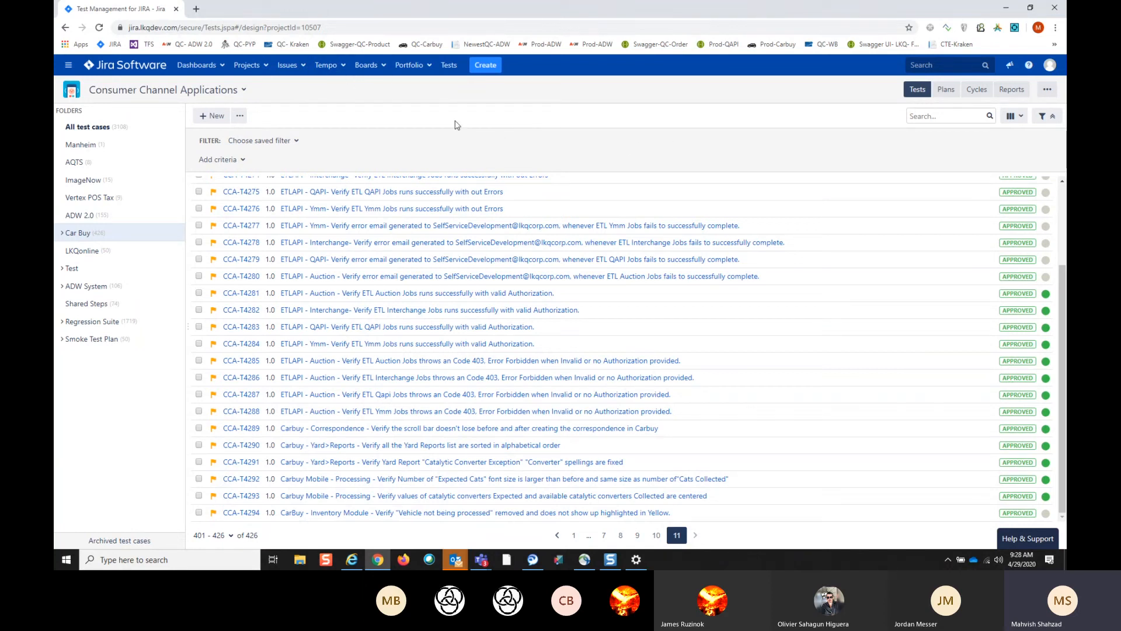
- Open My Work in Tempo, view the previous week's worklogs, and return to the week of 26 April to 2 May
click(342, 66)
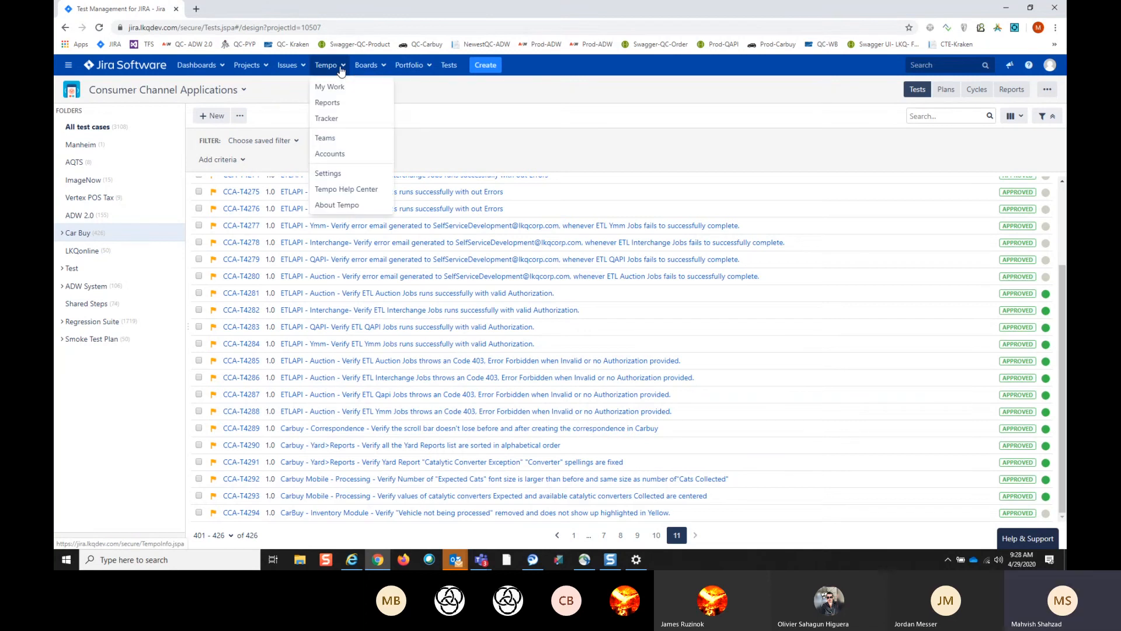
click(343, 88)
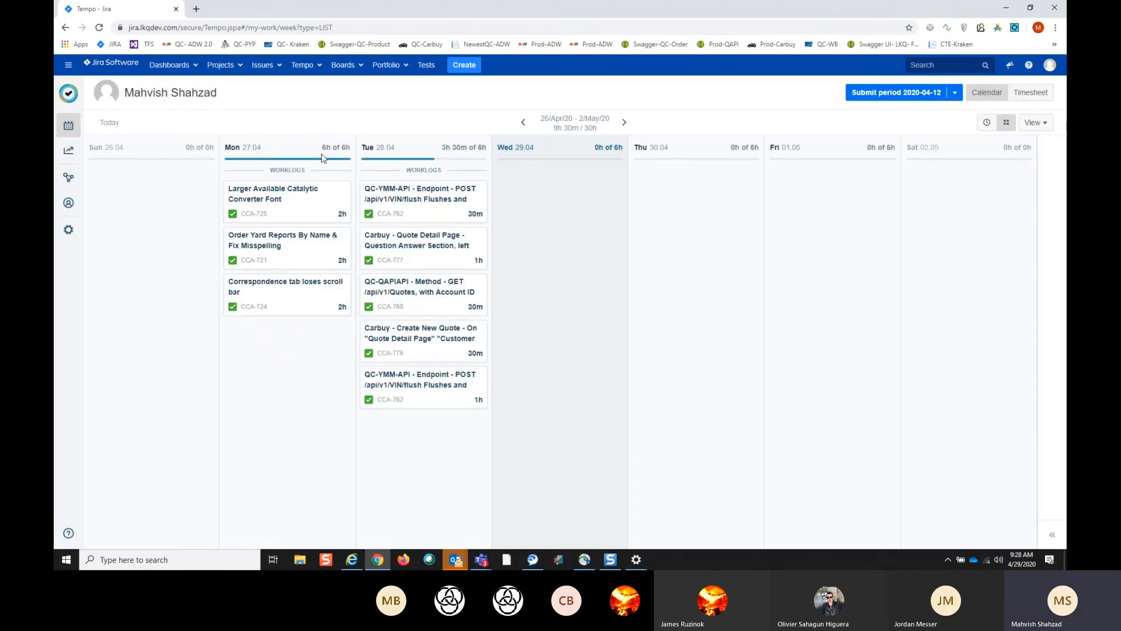
click(523, 123)
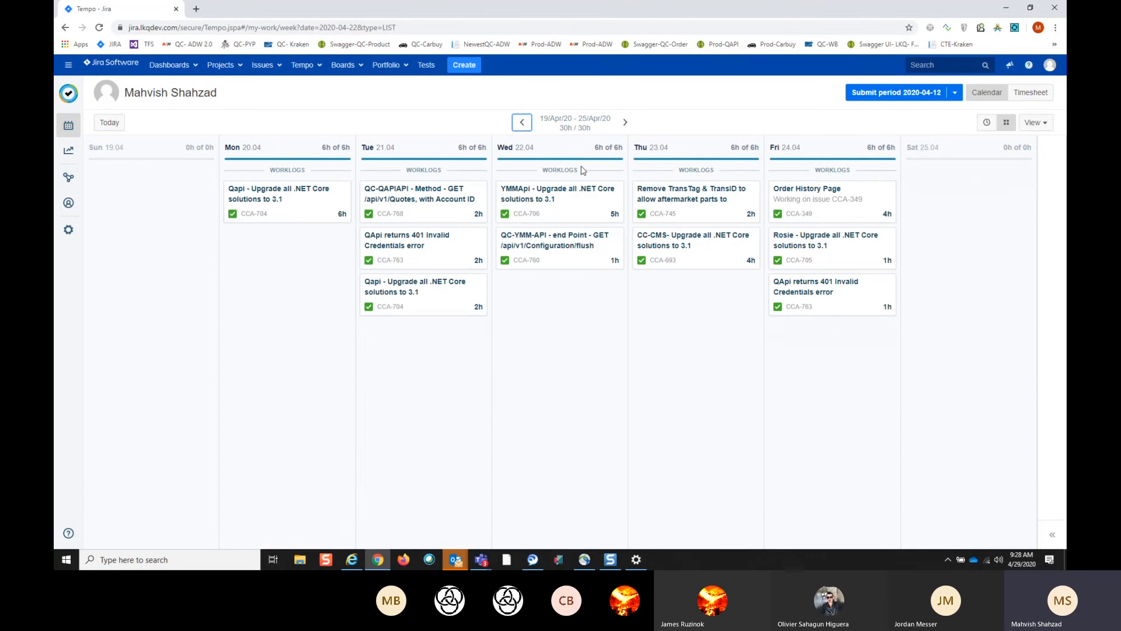
click(625, 123)
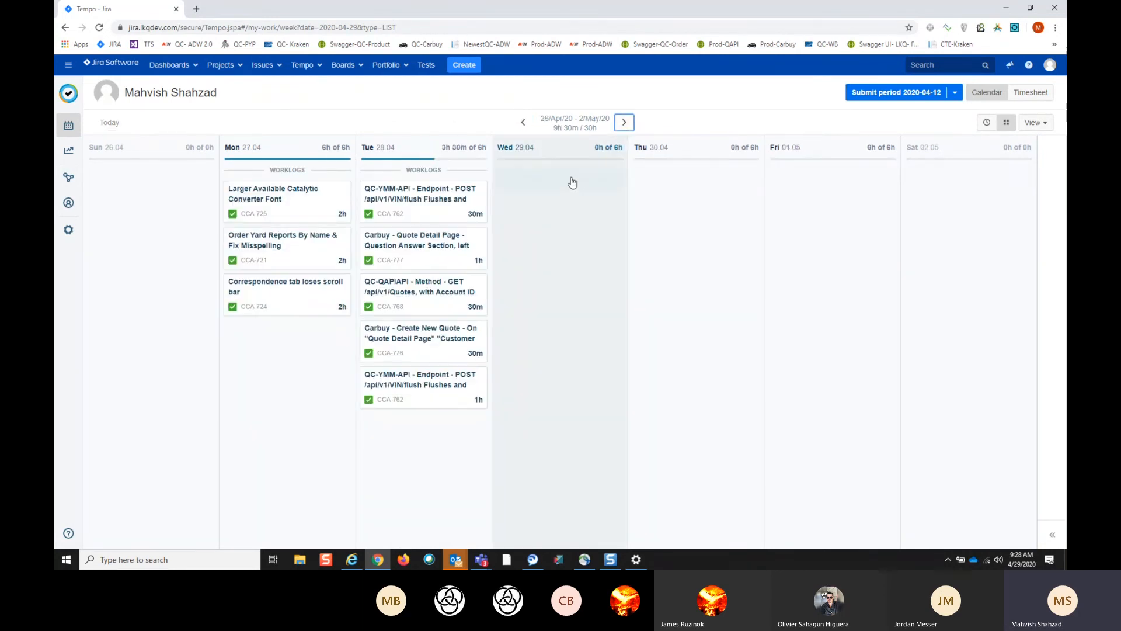
- Start a worklog on Wednesday 29 April for CCA-732 All Category Images with 1h worked
mouse_move(514, 181)
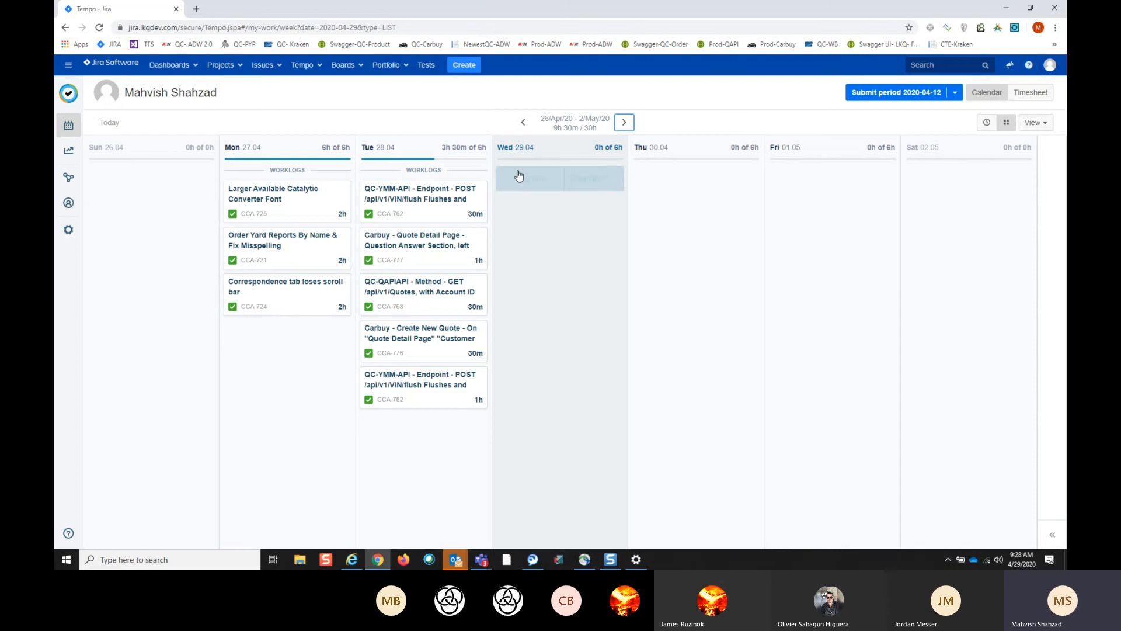
click(521, 175)
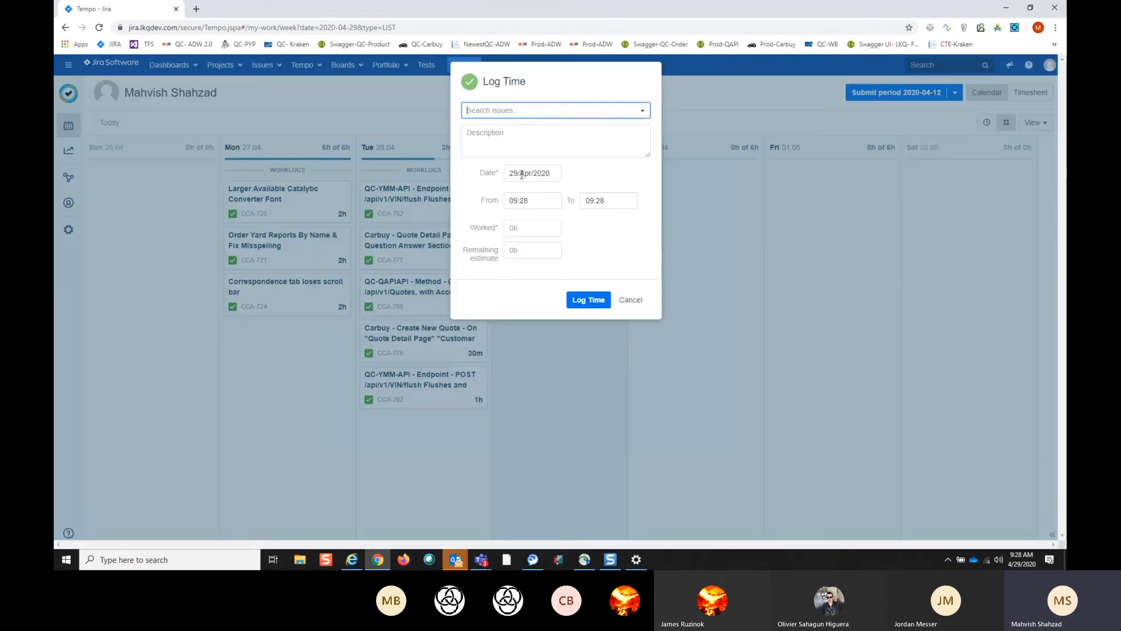
click(642, 110)
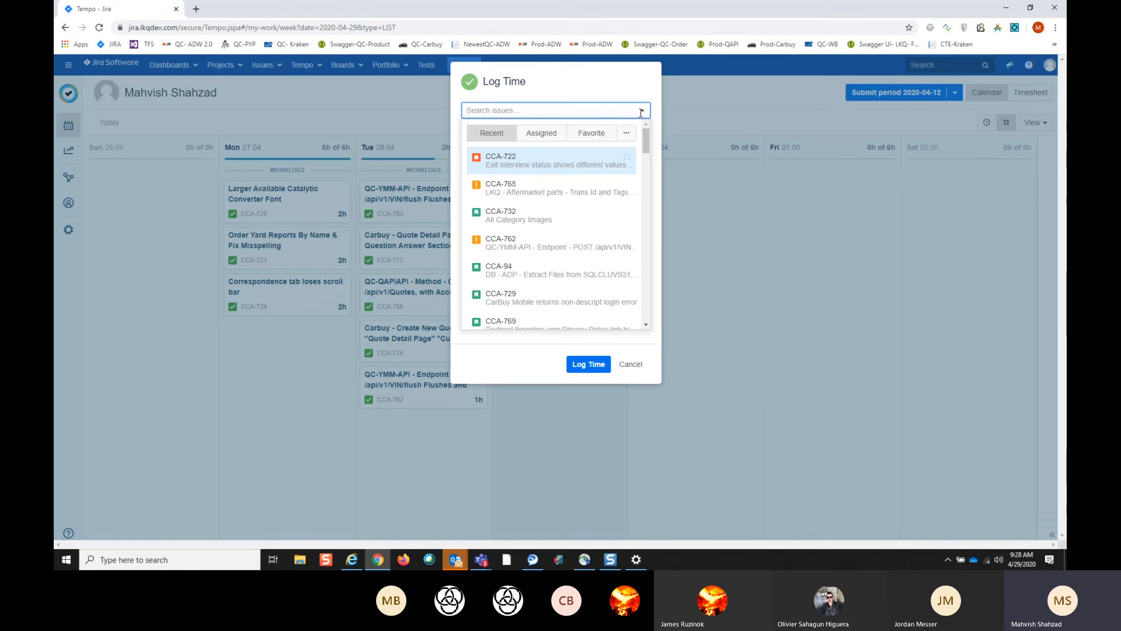
click(555, 226)
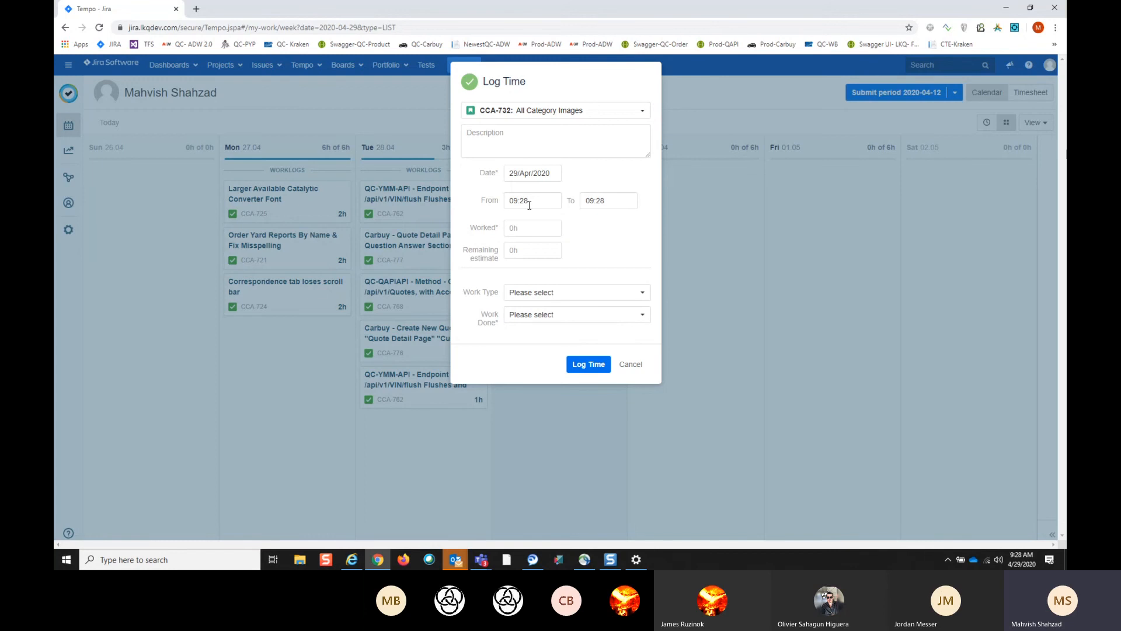
click(533, 227)
text(1)
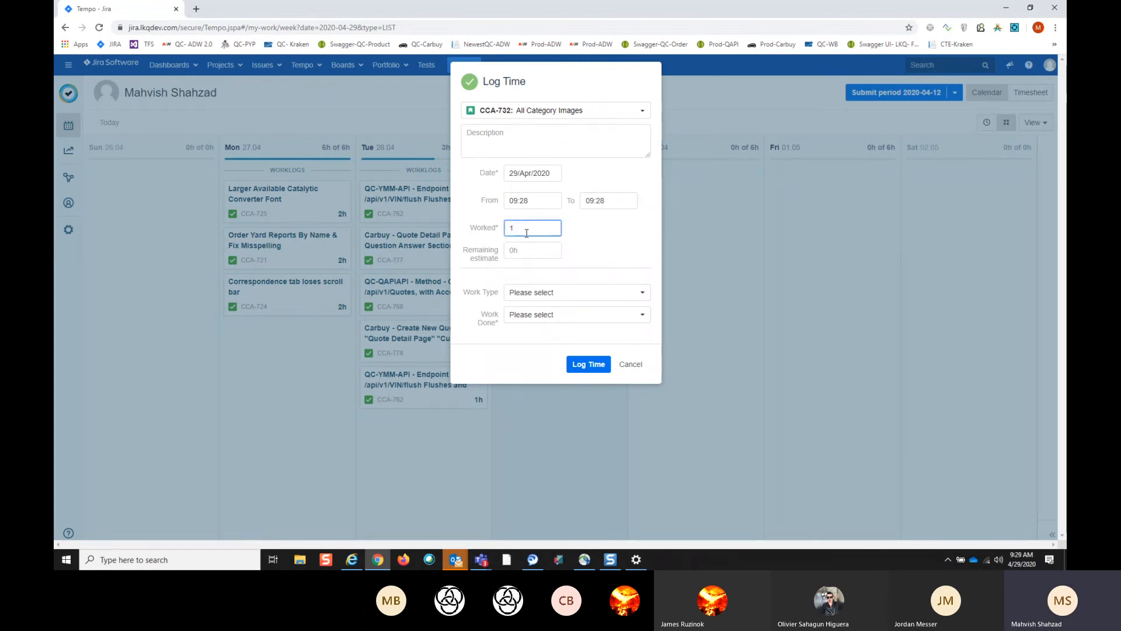
text(h)
- Set the worklog's work type to Testing and work done to TESTING - Testing, and log the time
click(639, 295)
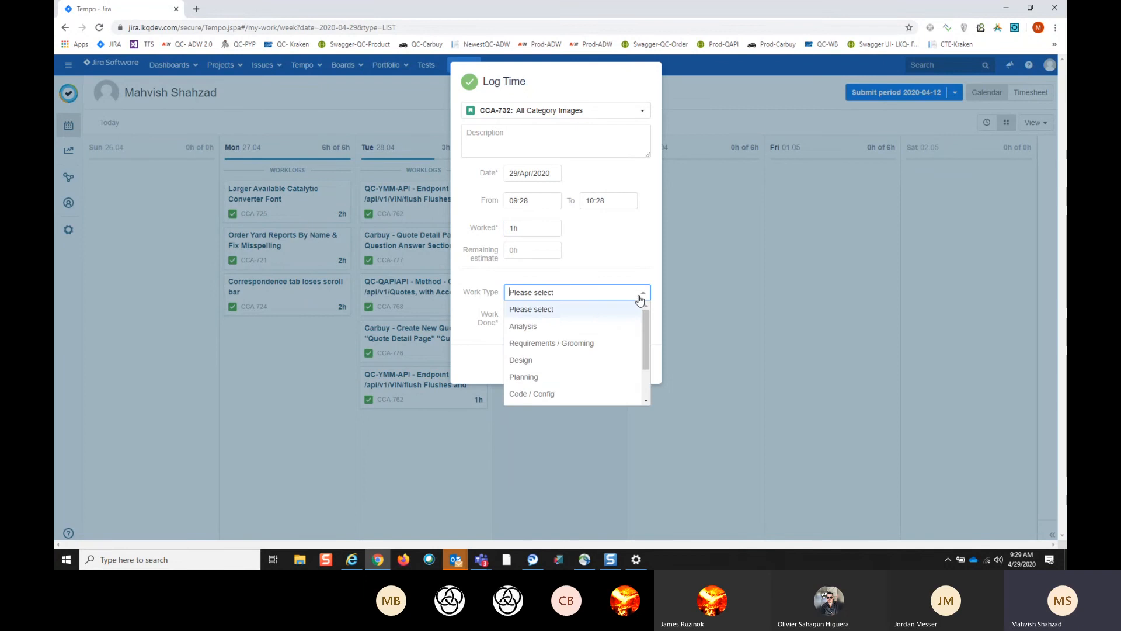
scroll(602, 374, down, 3)
click(553, 368)
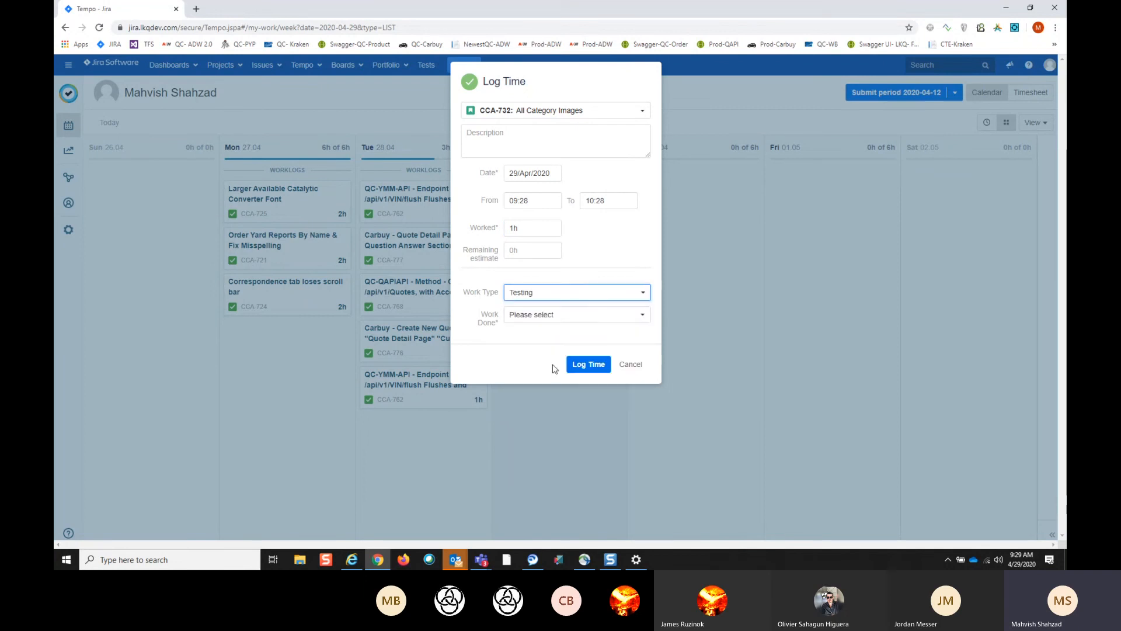
click(642, 315)
scroll(589, 381, down, 3)
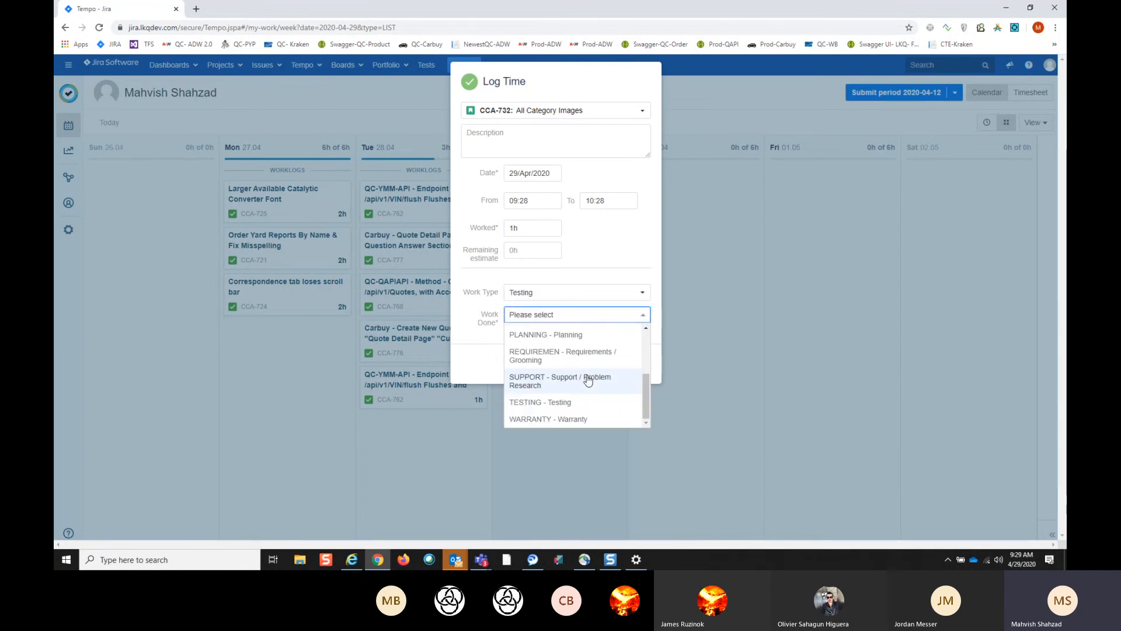
click(570, 403)
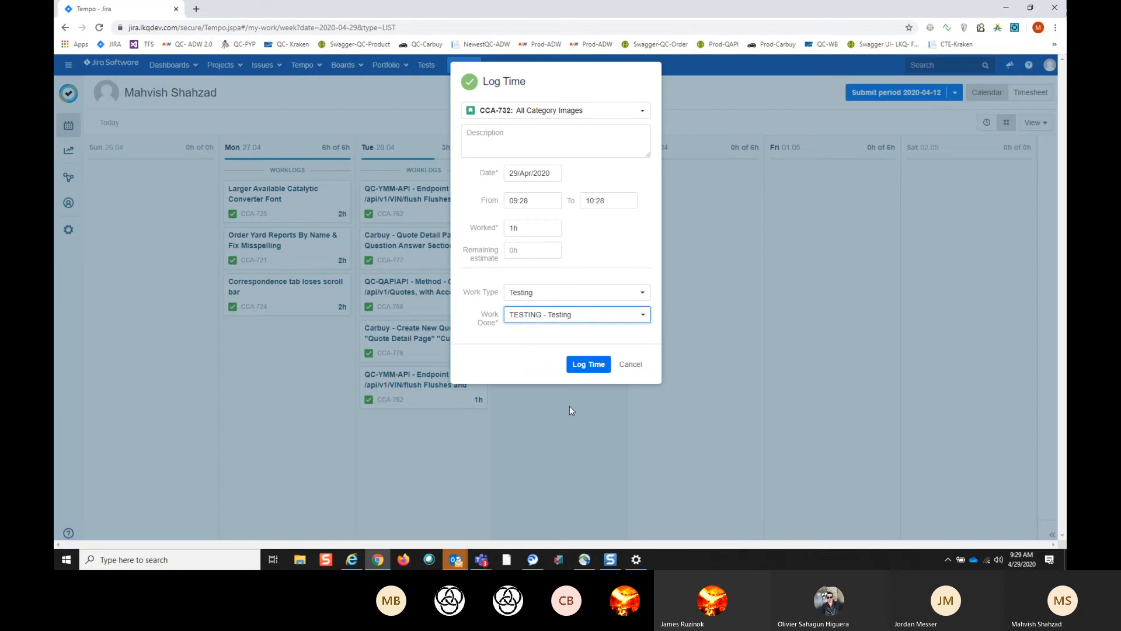
click(599, 365)
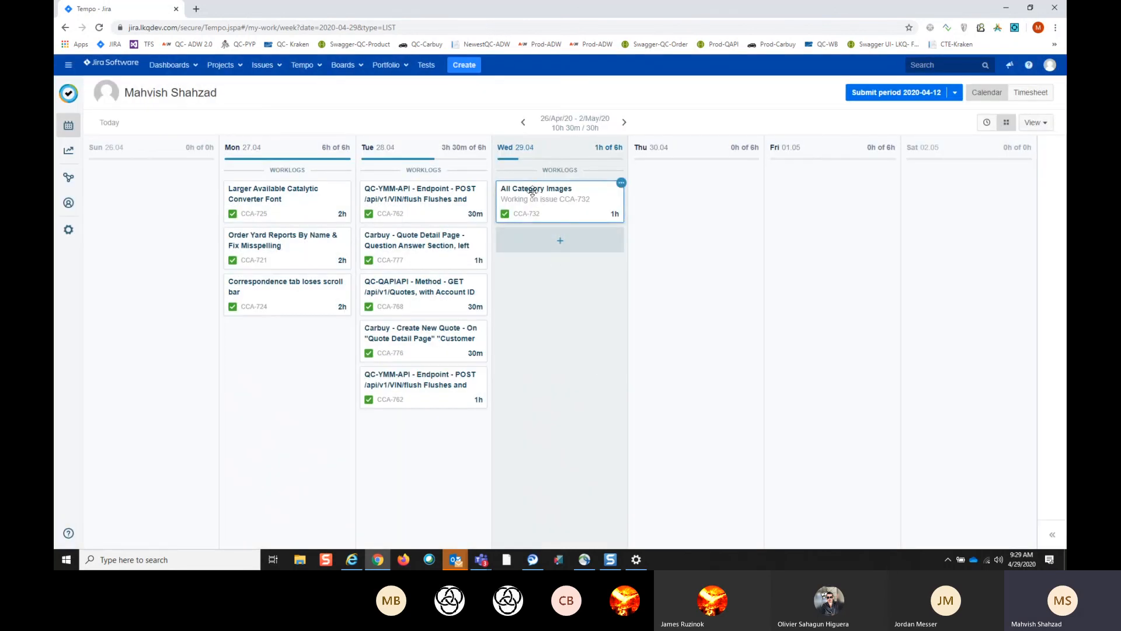
- Return to the test case library with the floating meeting window minimized, and open a board
mouse_move(564, 250)
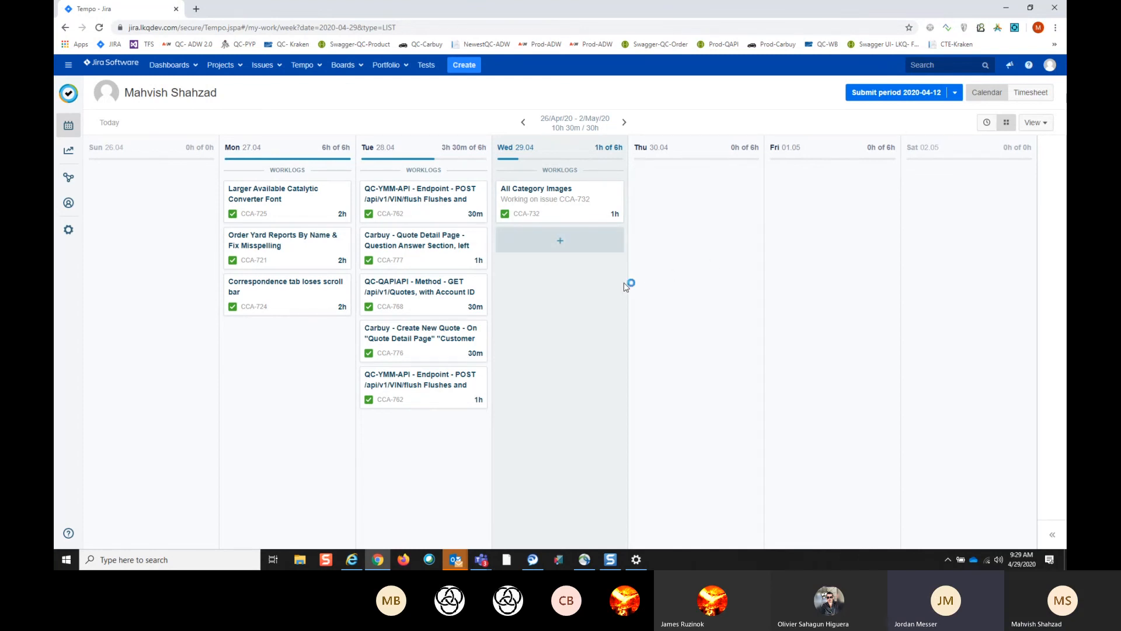
mouse_move(516, 252)
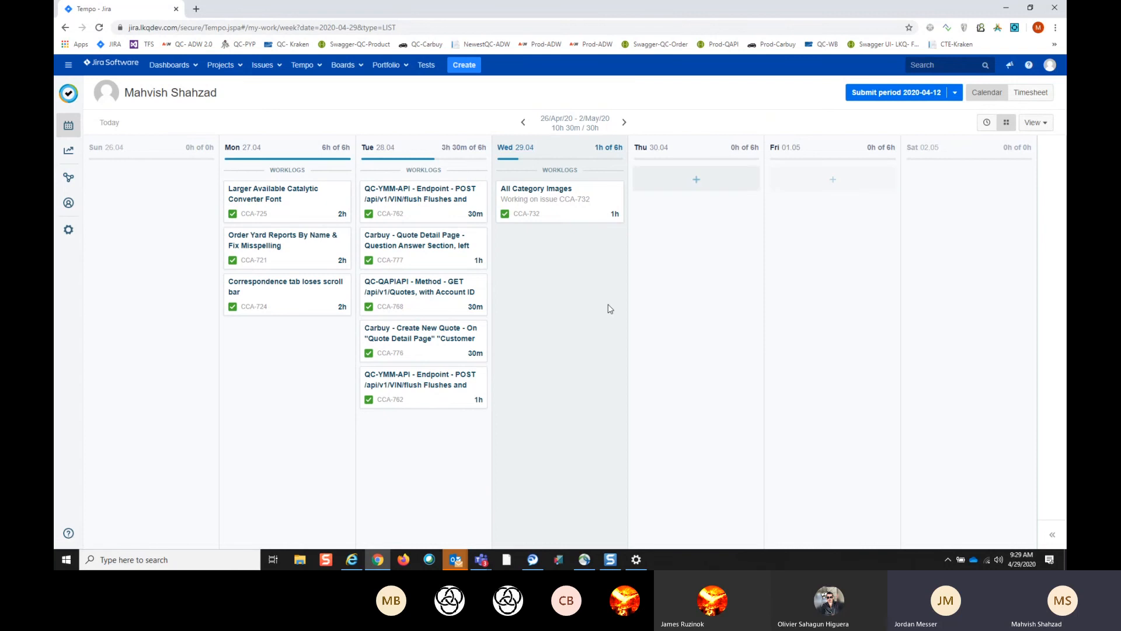
click(425, 69)
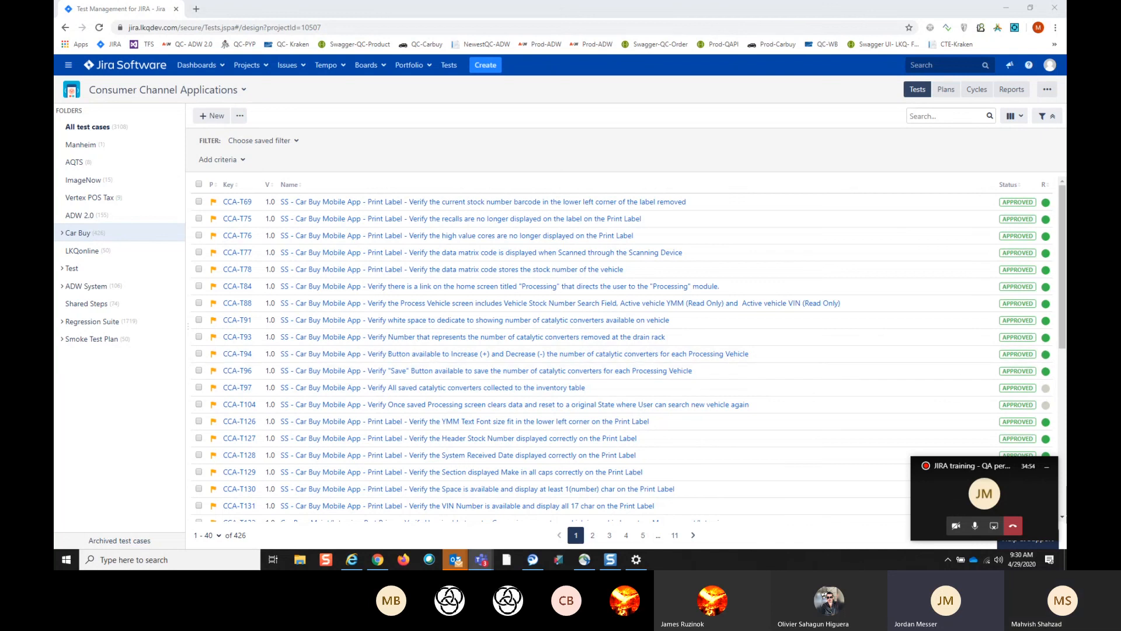
click(1047, 467)
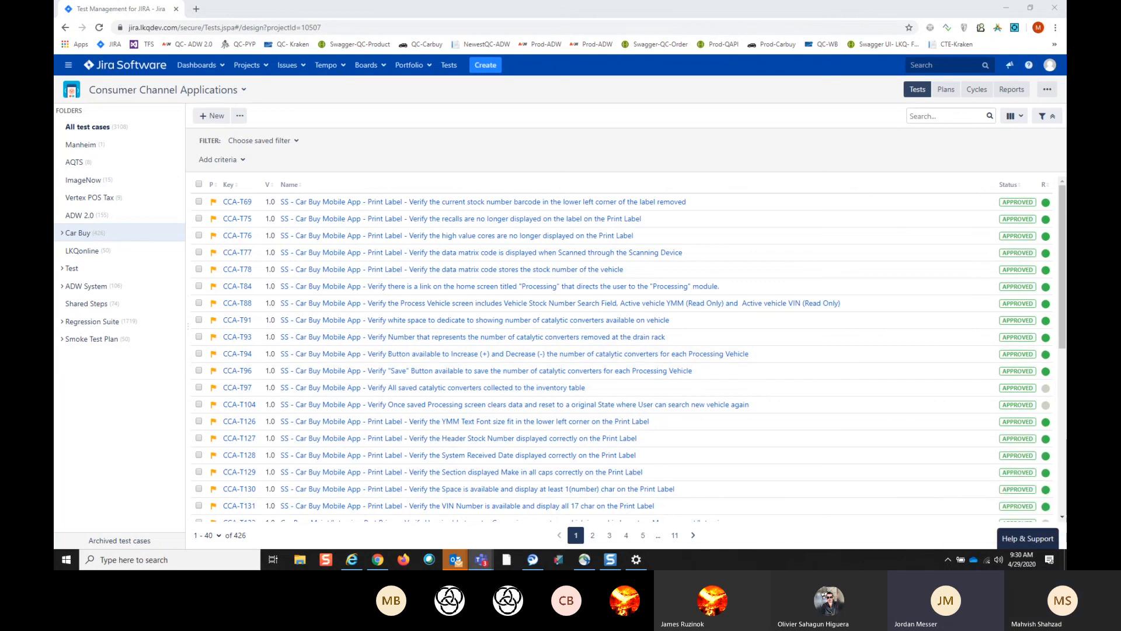
click(385, 70)
click(373, 110)
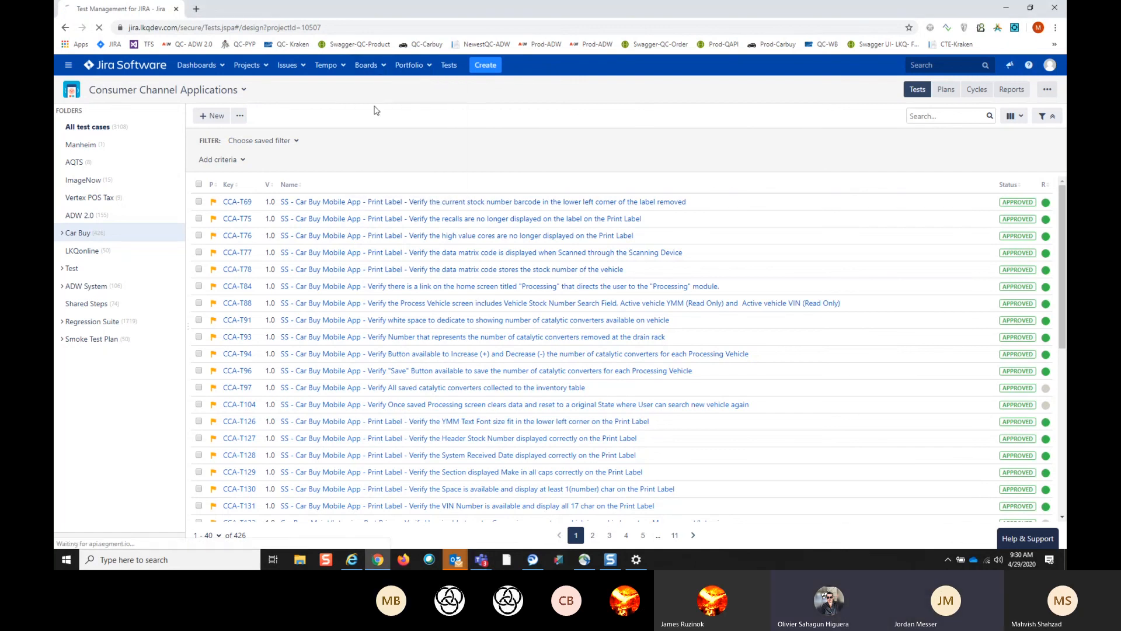